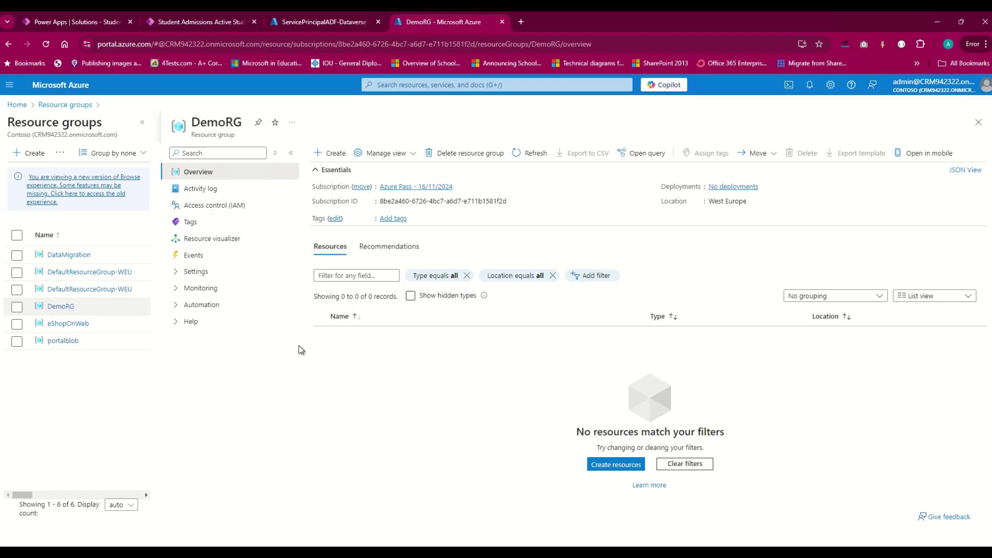
click(323, 154)
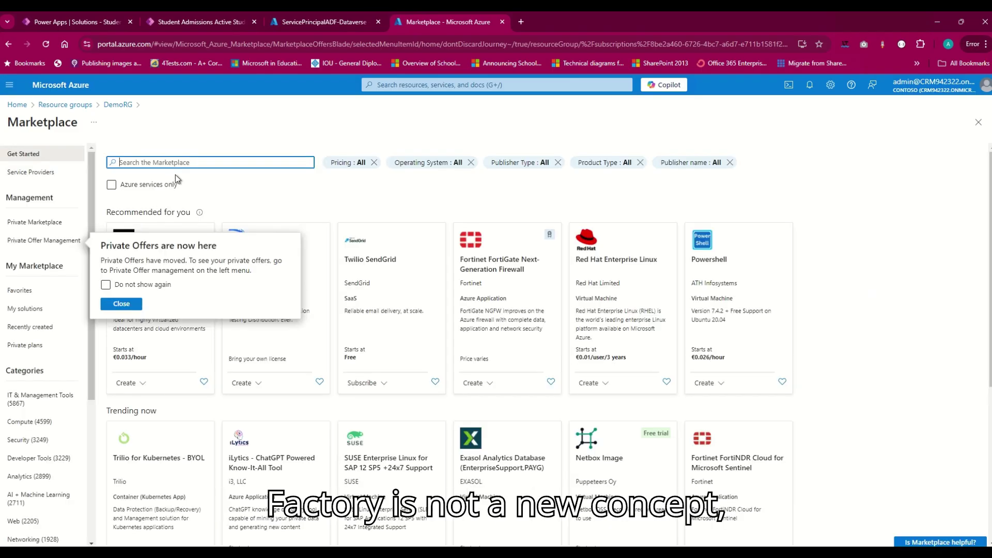
click(121, 304)
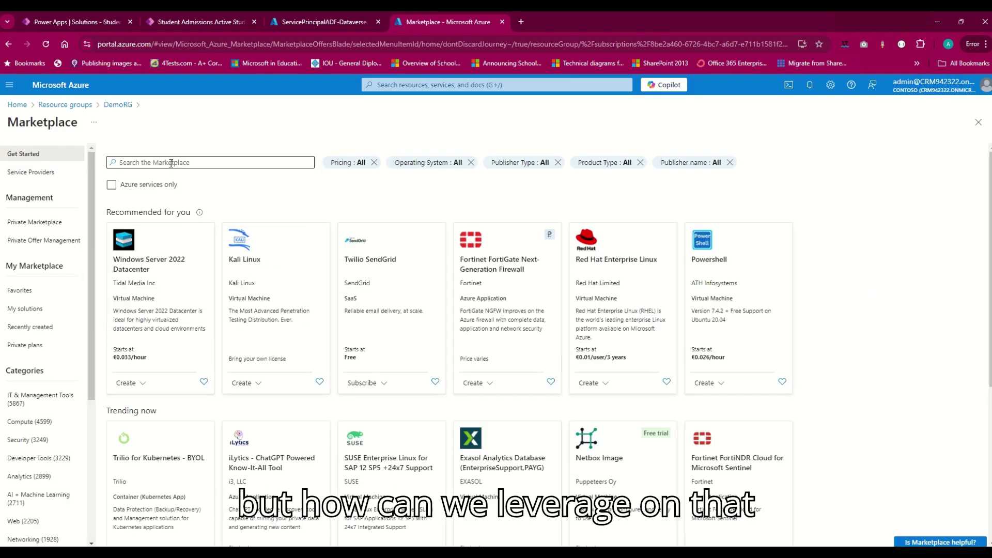
text(Data)
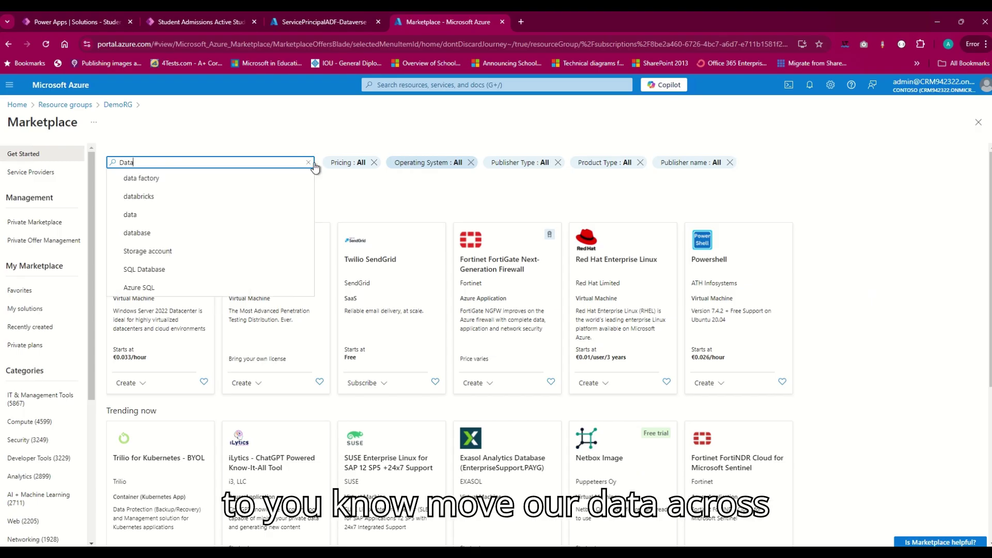
click(155, 178)
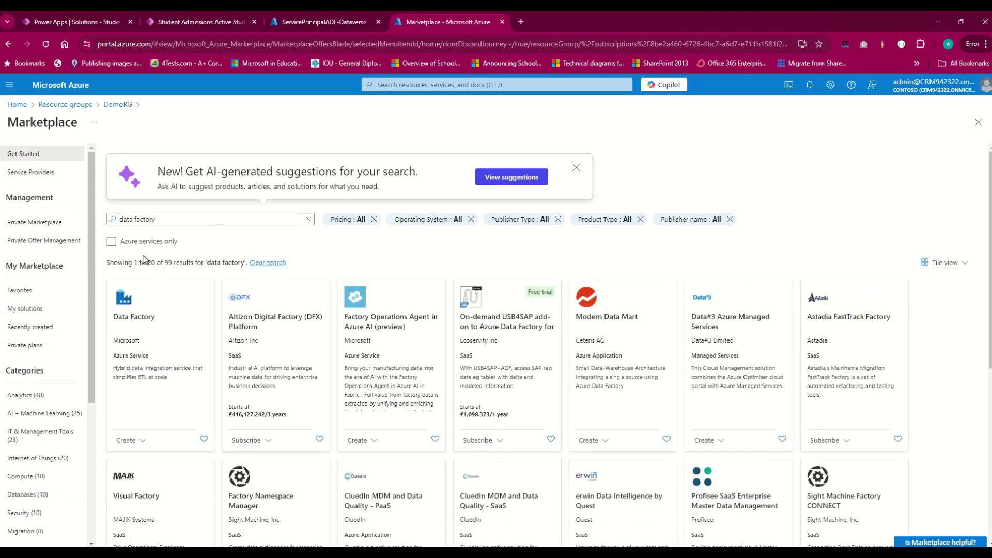
click(174, 301)
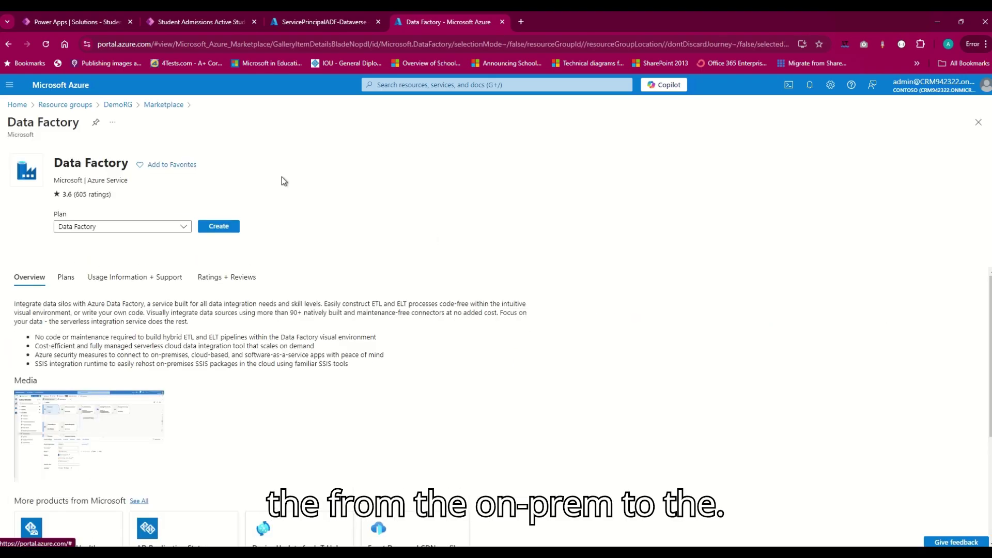
click(220, 225)
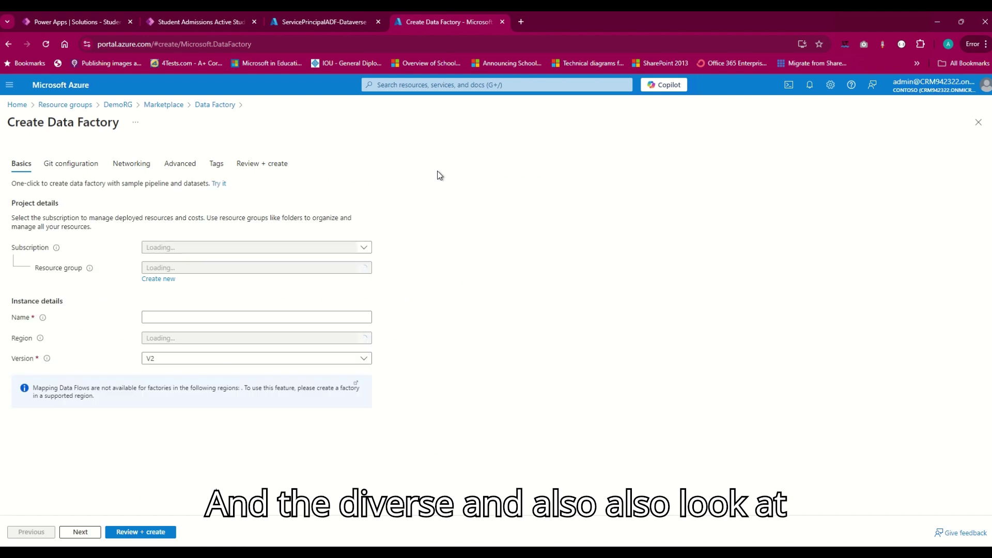
click(196, 267)
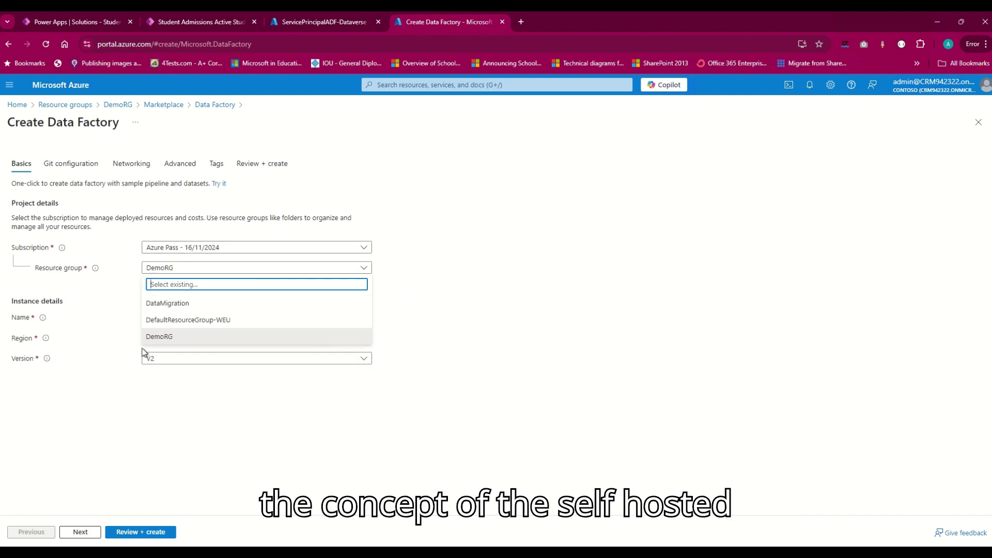
click(160, 337)
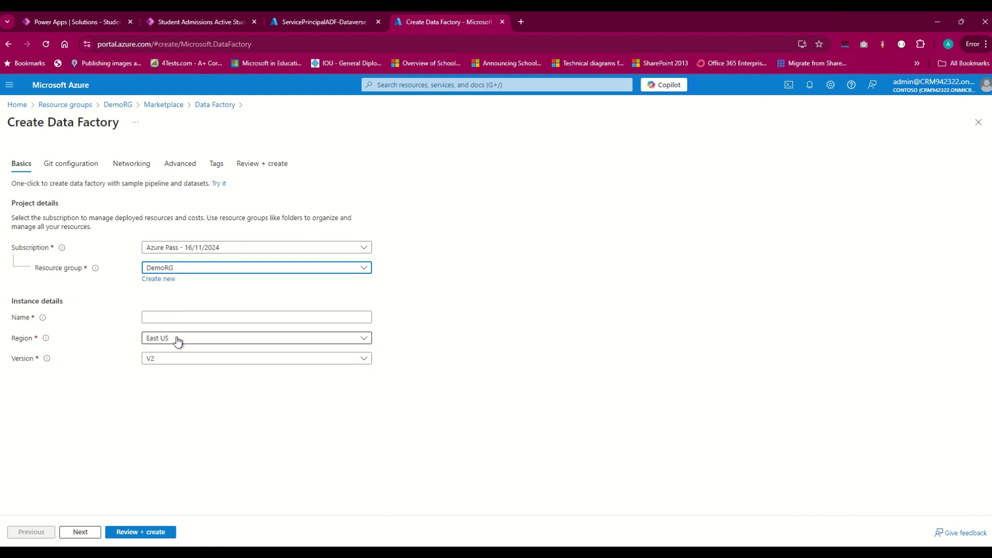
click(213, 317)
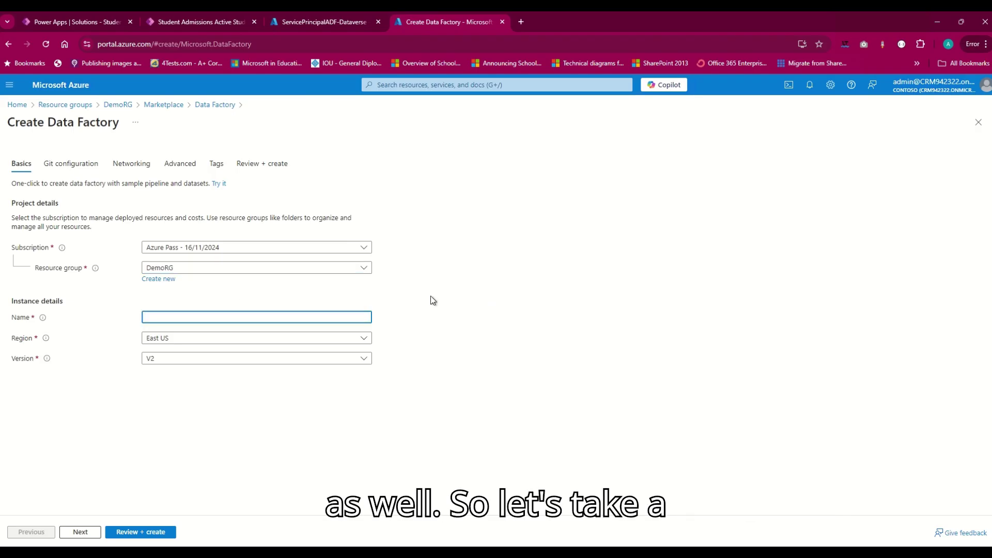
key(BackSpace)
key(BackSpace)
key(BackSpace)
key(BackSpace)
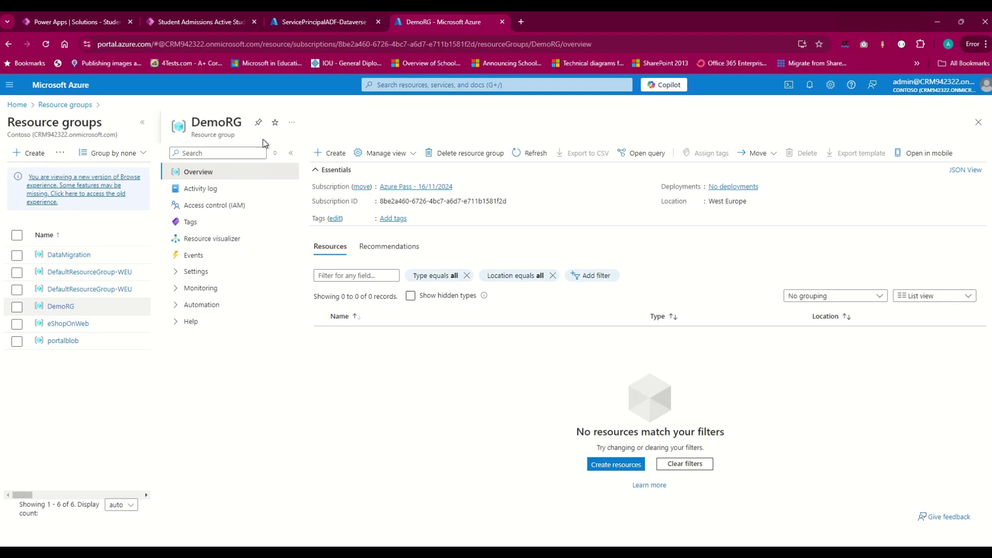
Find the Microsoft Data Factory service in the Marketplace from the DemoRG resource group and start creating it
click(325, 155)
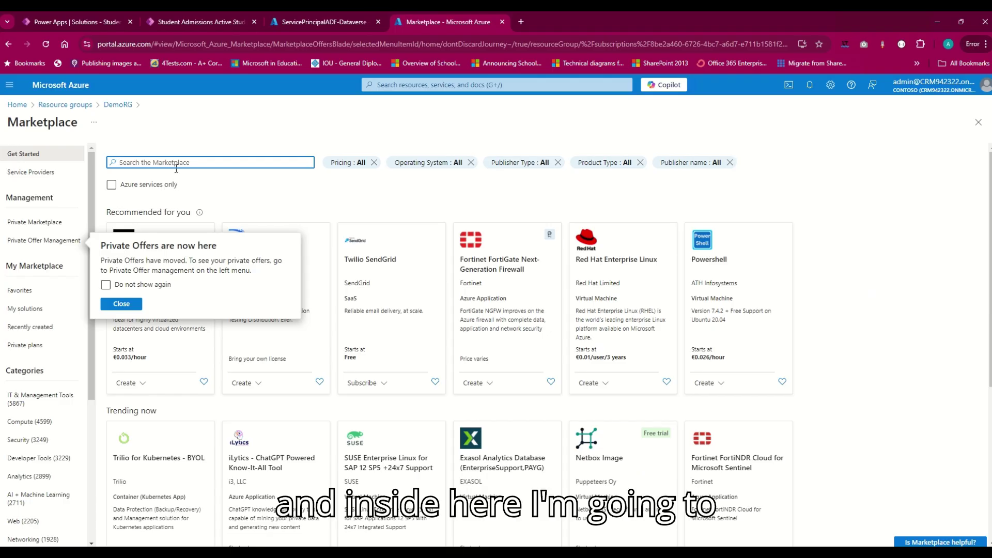
click(123, 305)
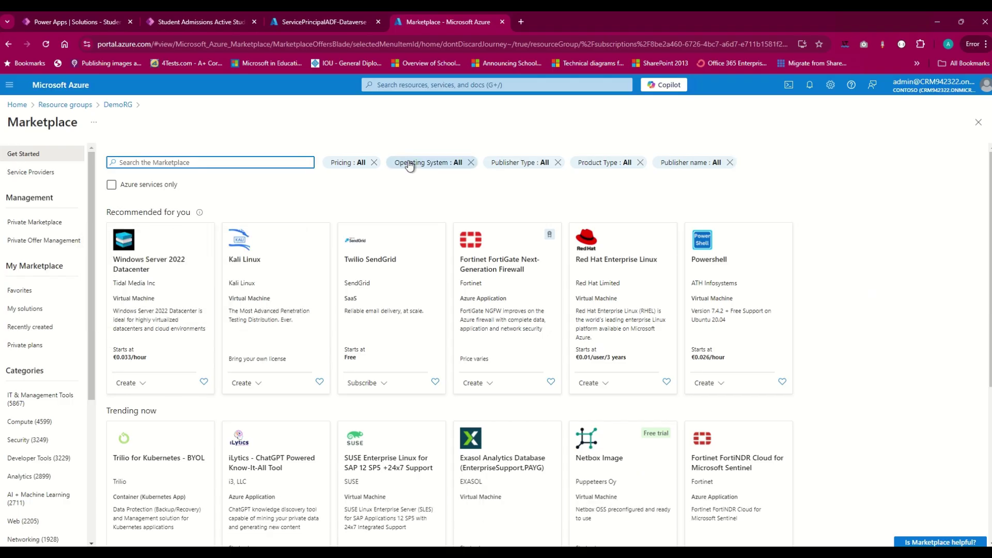
text(Data)
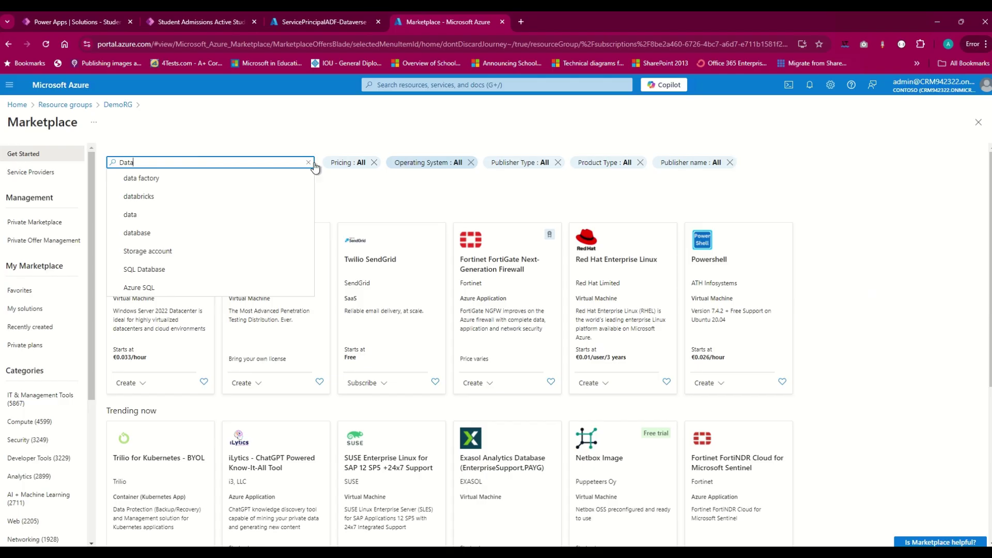
click(141, 179)
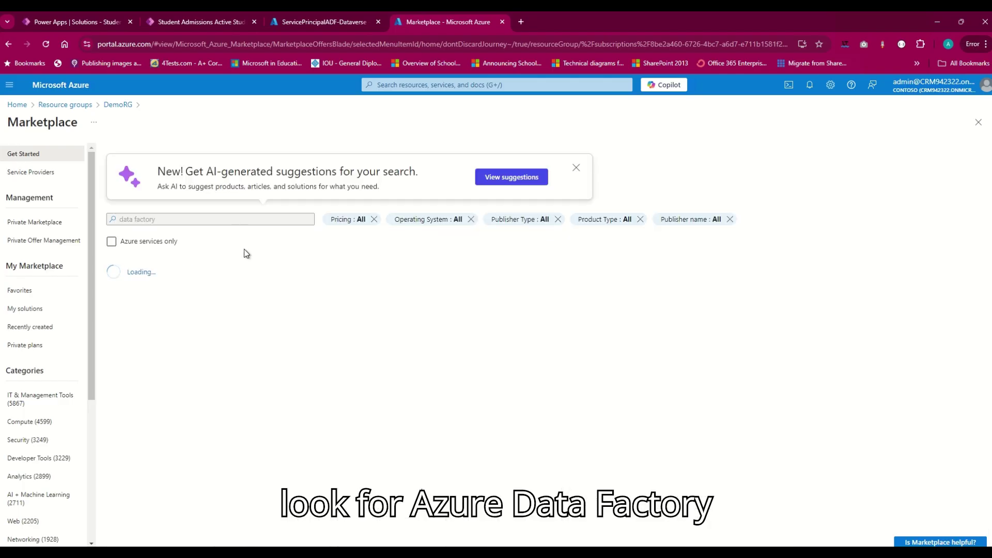
click(174, 301)
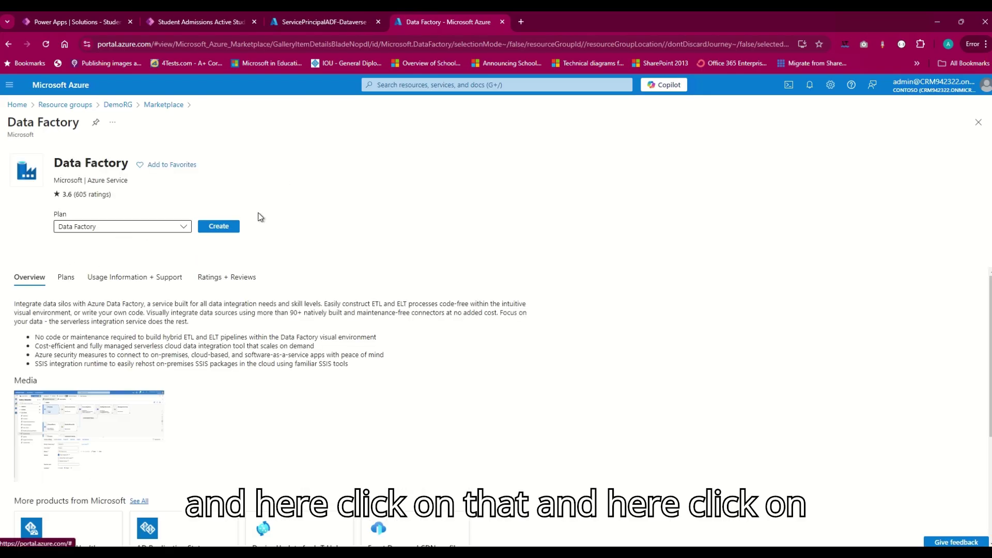
click(217, 226)
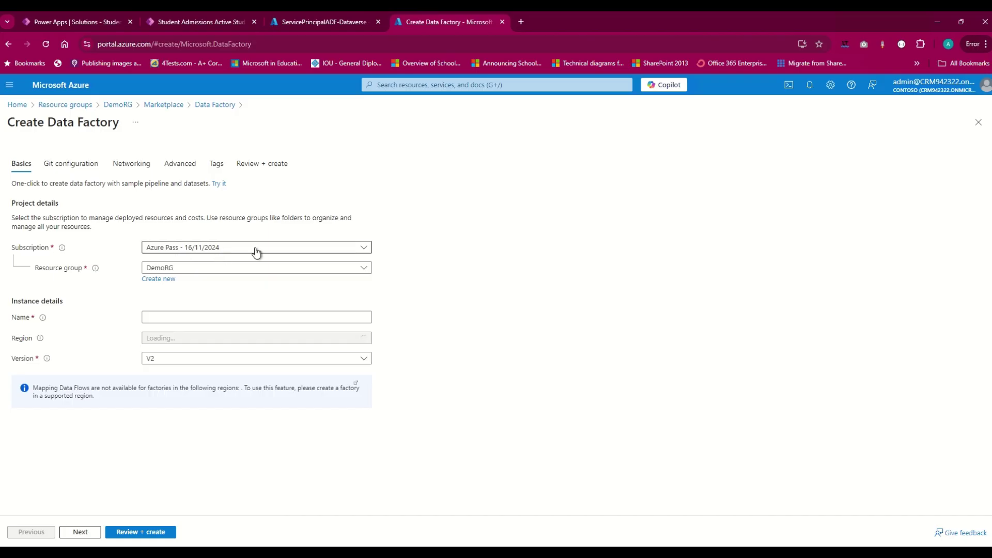
Assign the data factory to the DemoRG resource group and name it demodatafromsql
click(194, 268)
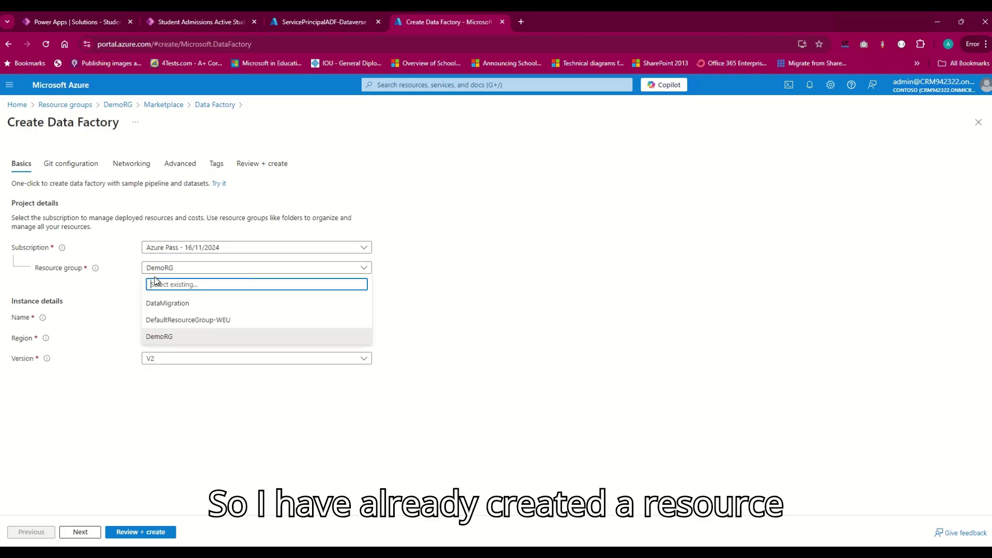
click(173, 336)
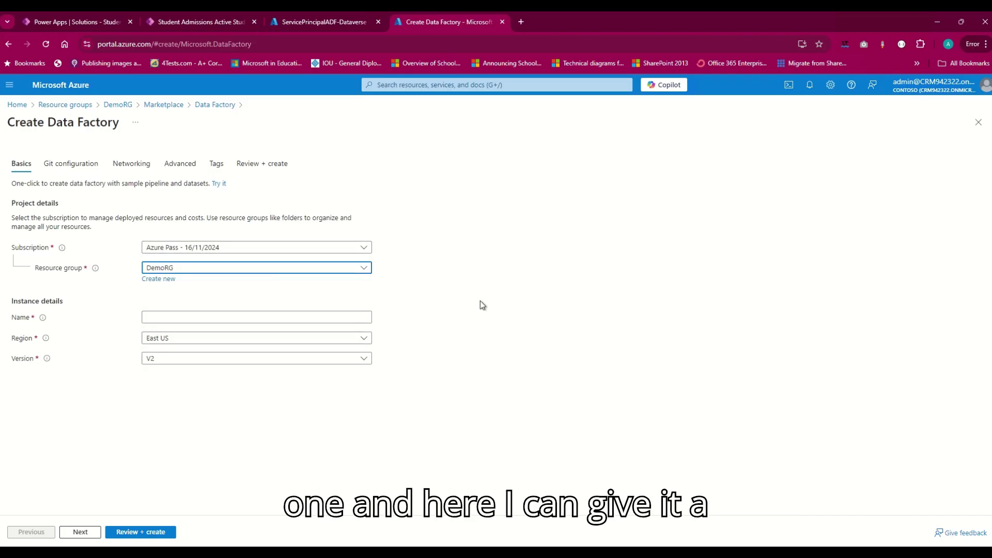
click(231, 316)
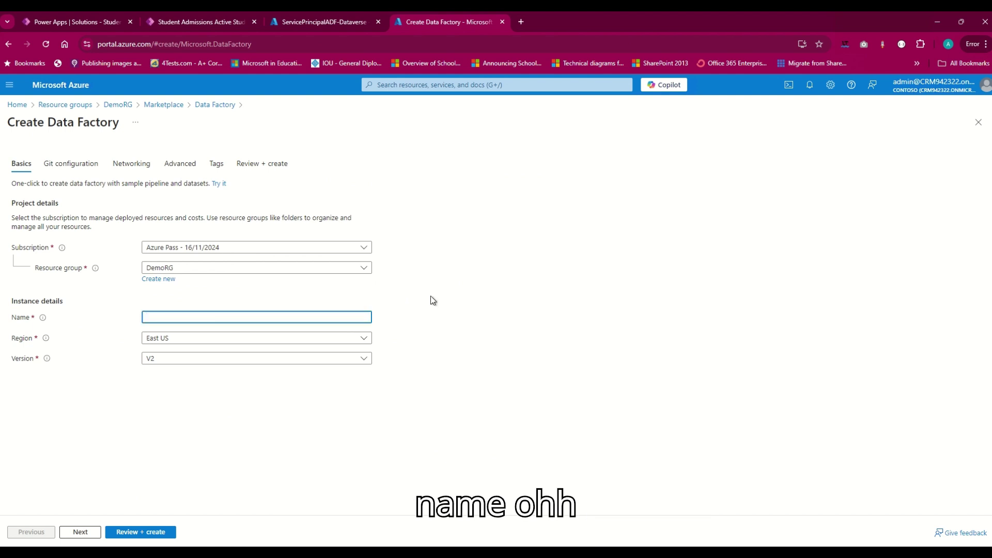
text(datafromsql)
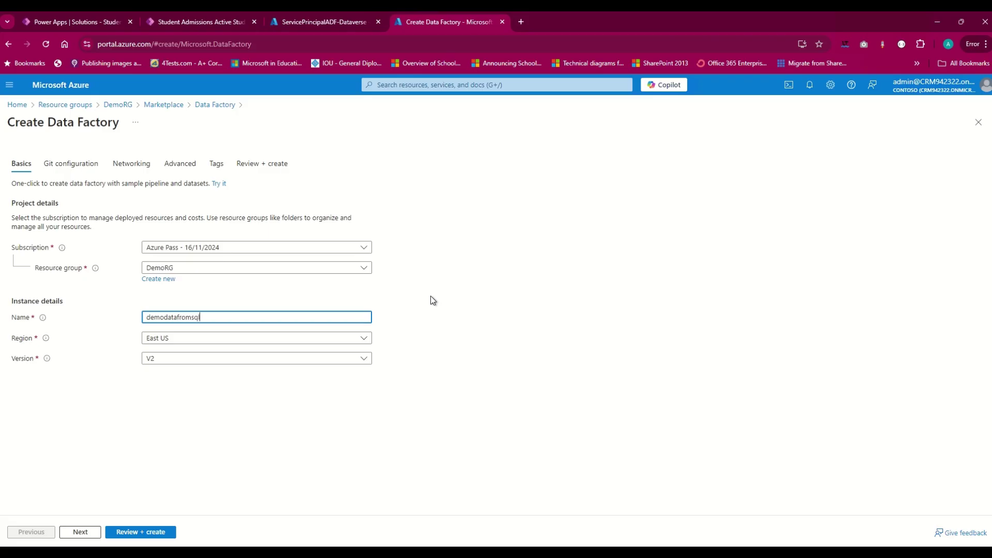
key(Tab)
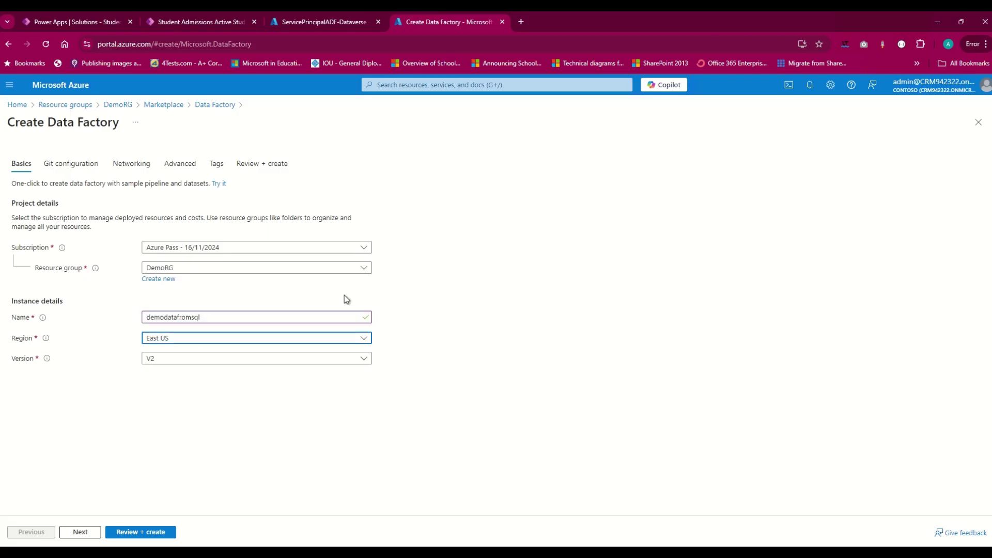
Set the data factory's region to West Europe and keep its version at V2
click(187, 339)
text(wedt)
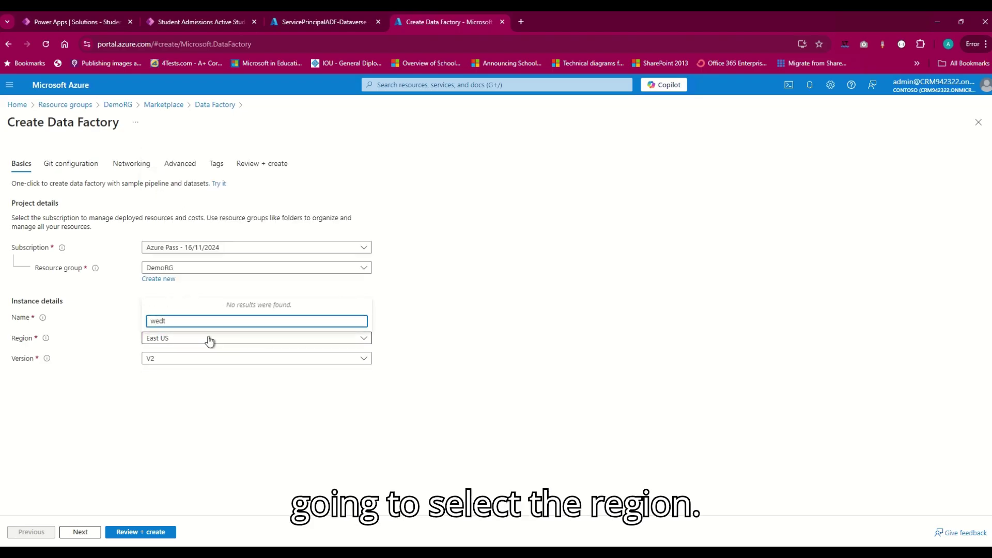
key(BackSpace)
key(BackSpace)
text(st)
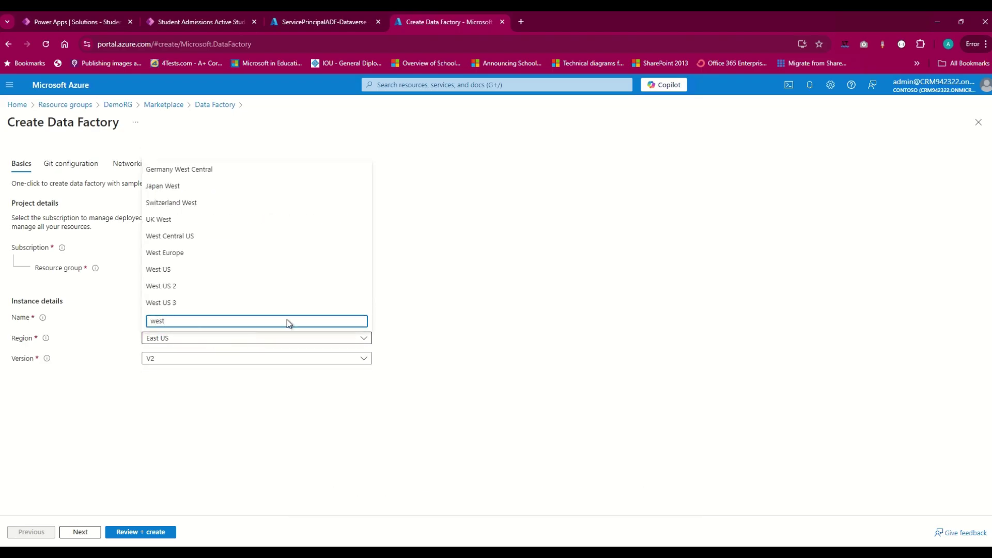
click(178, 253)
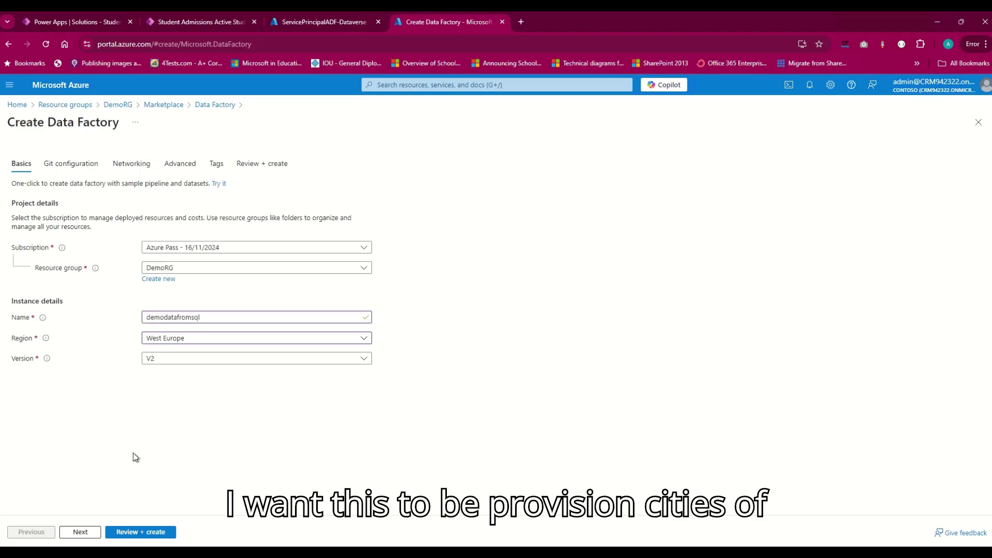
click(179, 357)
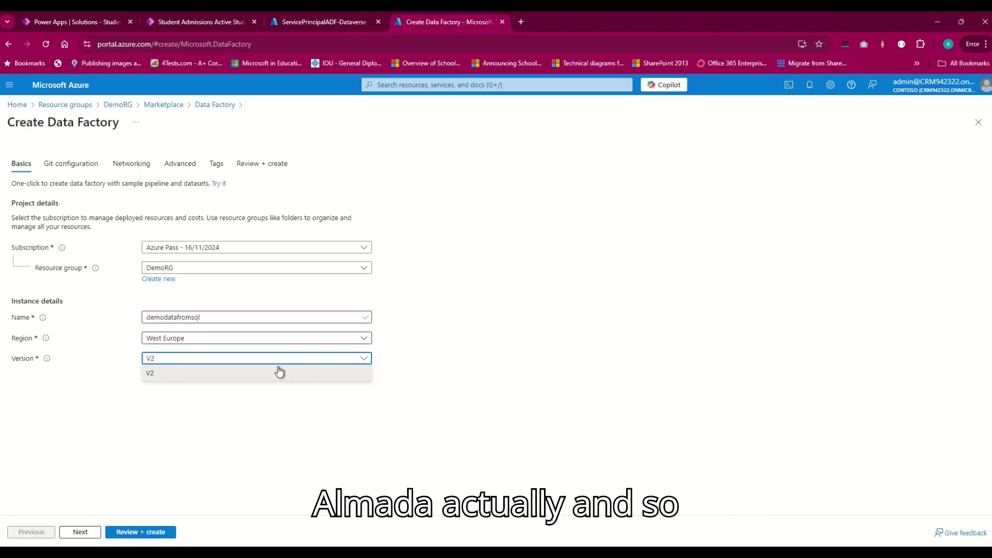
click(465, 393)
click(177, 362)
click(122, 416)
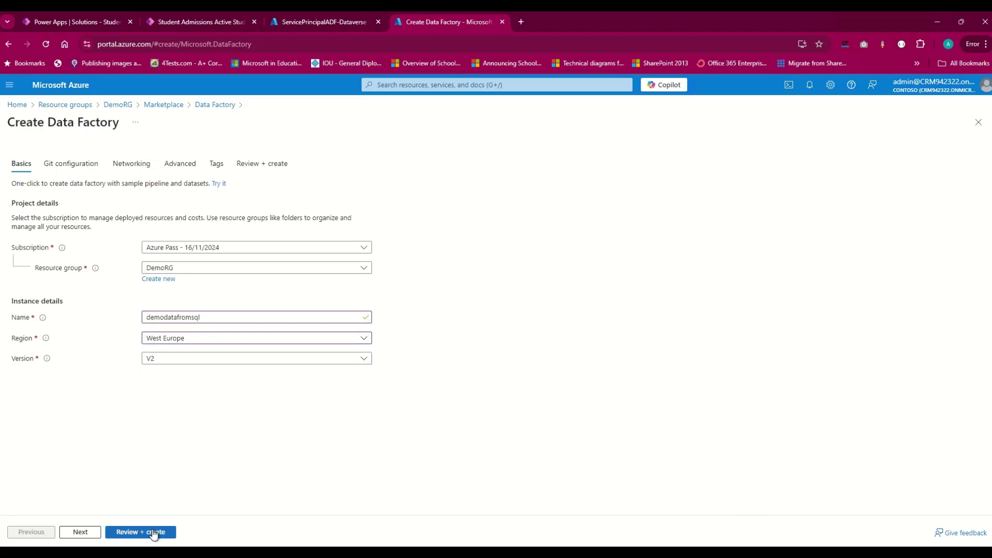
Review and deploy the data factory, and launch Azure Data Factory Studio from the deployed resource
click(77, 533)
click(145, 533)
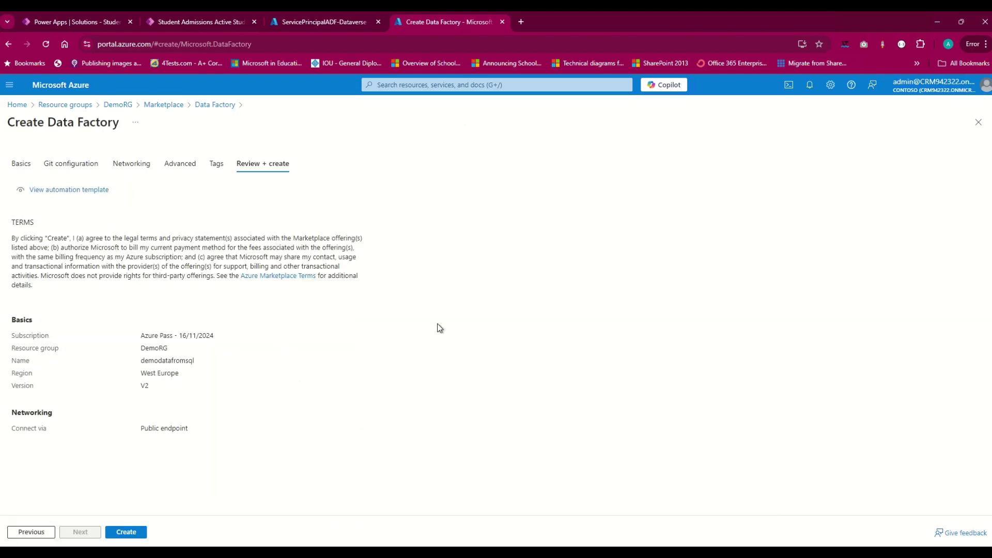
click(122, 531)
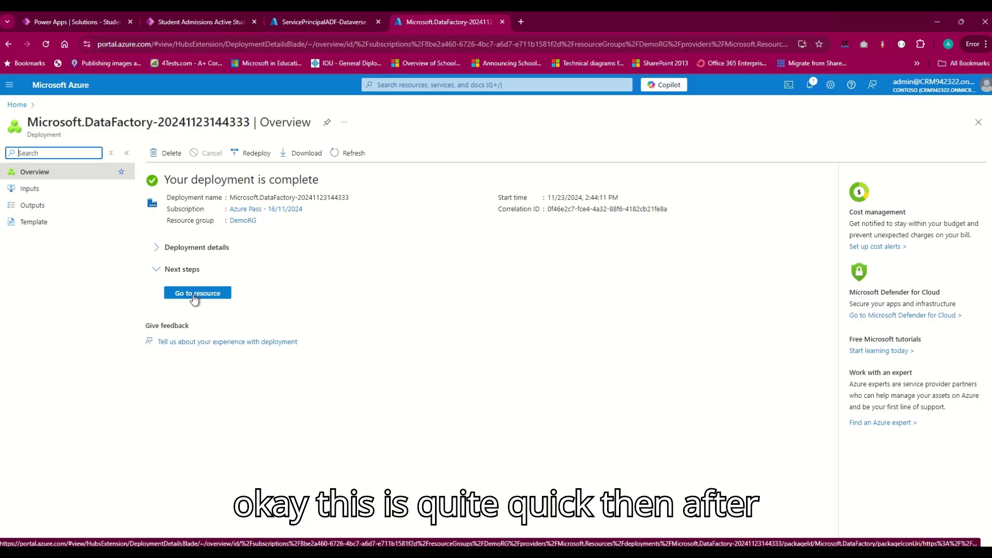
click(193, 294)
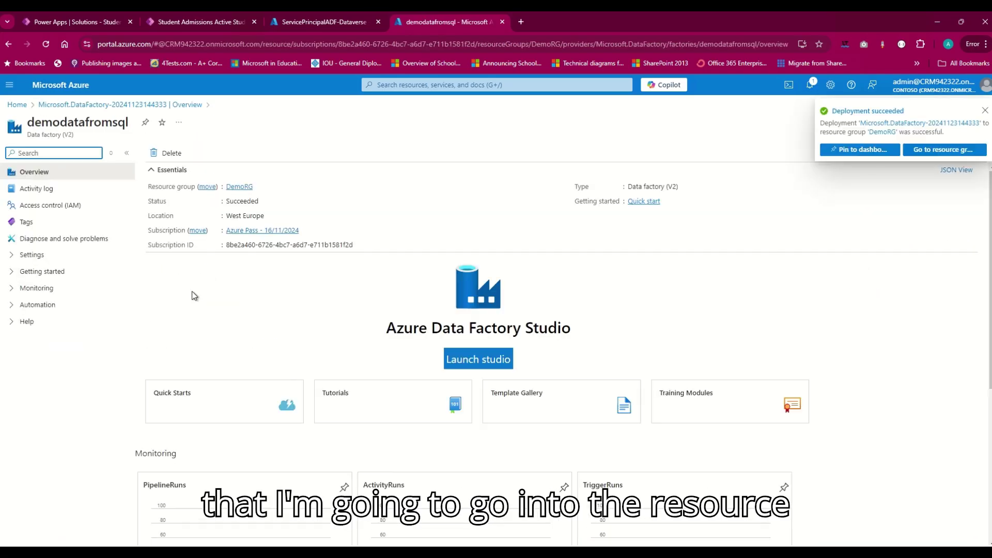
click(466, 360)
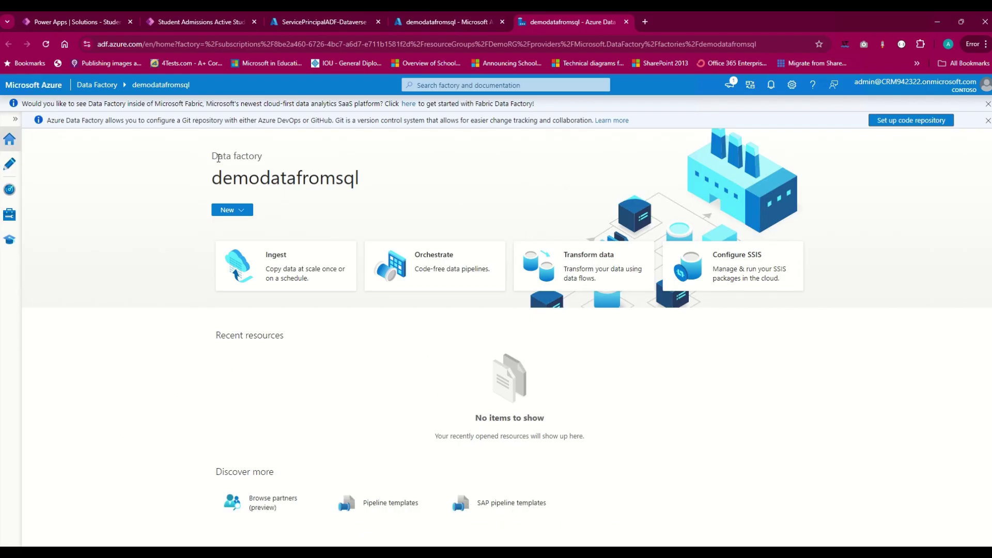
Dismiss both information banners in the studio and open the Manage section from the expanded navigation
click(988, 103)
click(988, 103)
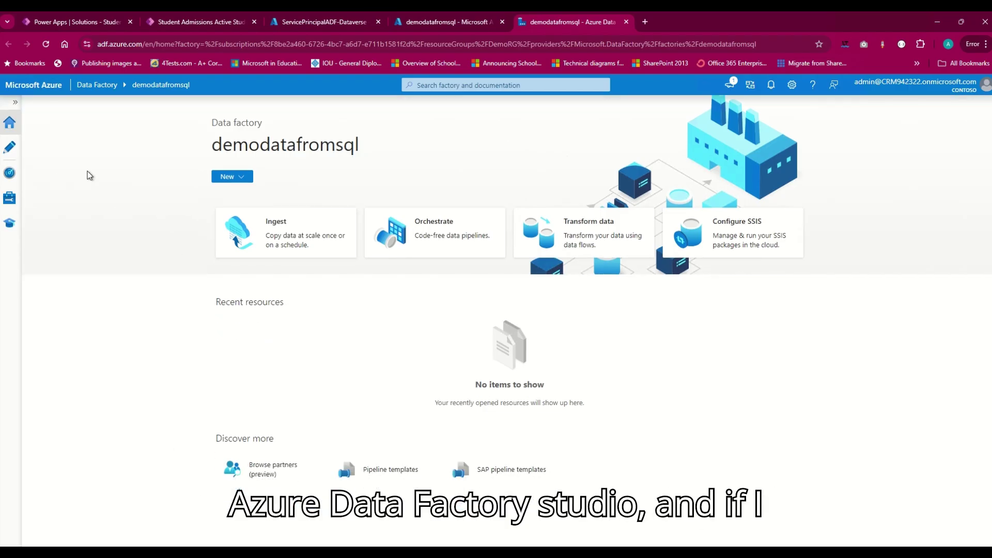
click(15, 102)
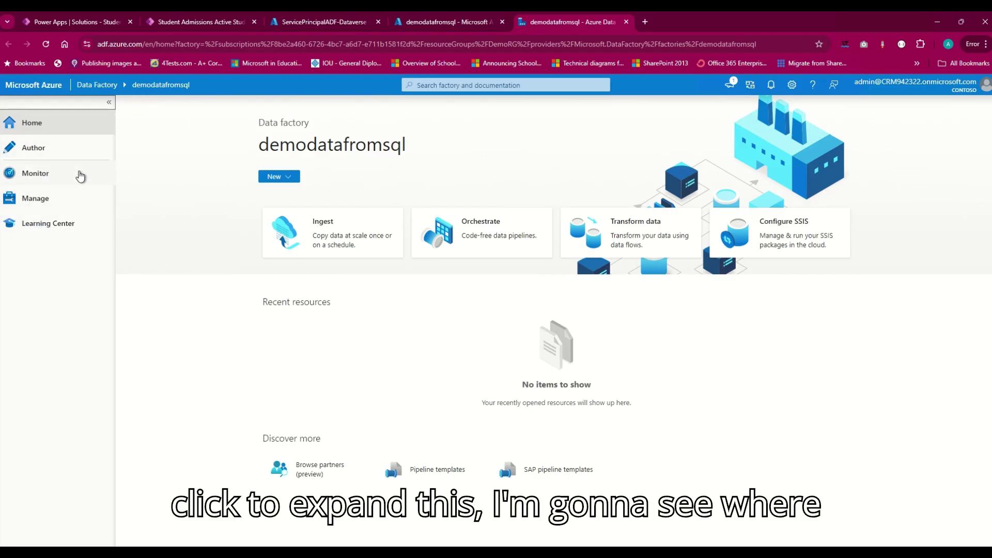
click(38, 199)
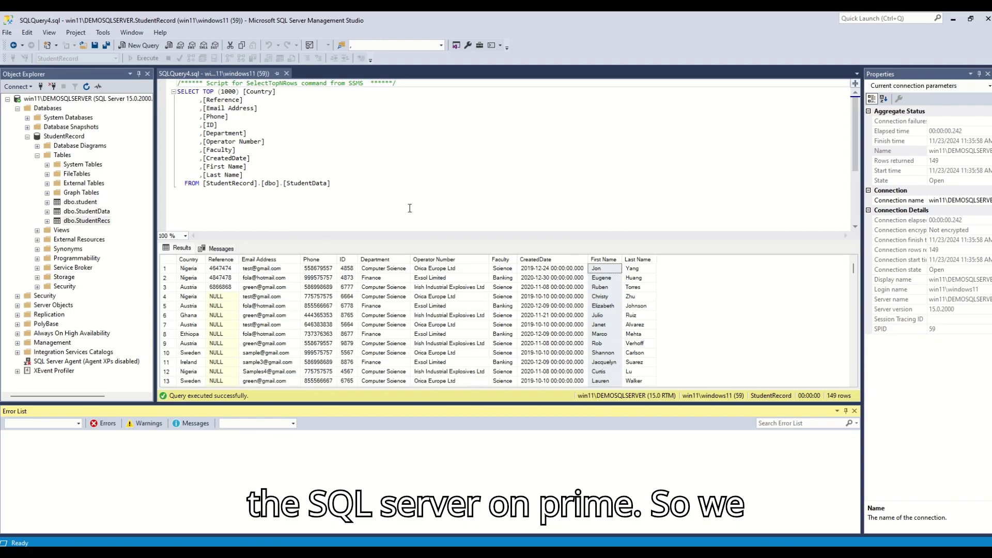
Switch to SQL Server Management Studio and look at the dbo.StudentRecs table and the StudentData query in the StudentRecord database
click(86, 220)
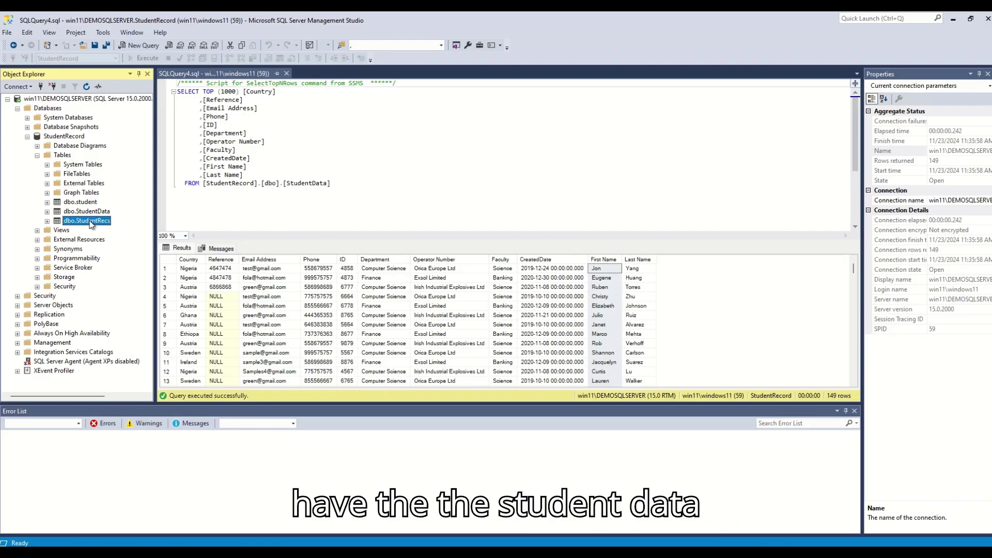
key(F2)
click(301, 229)
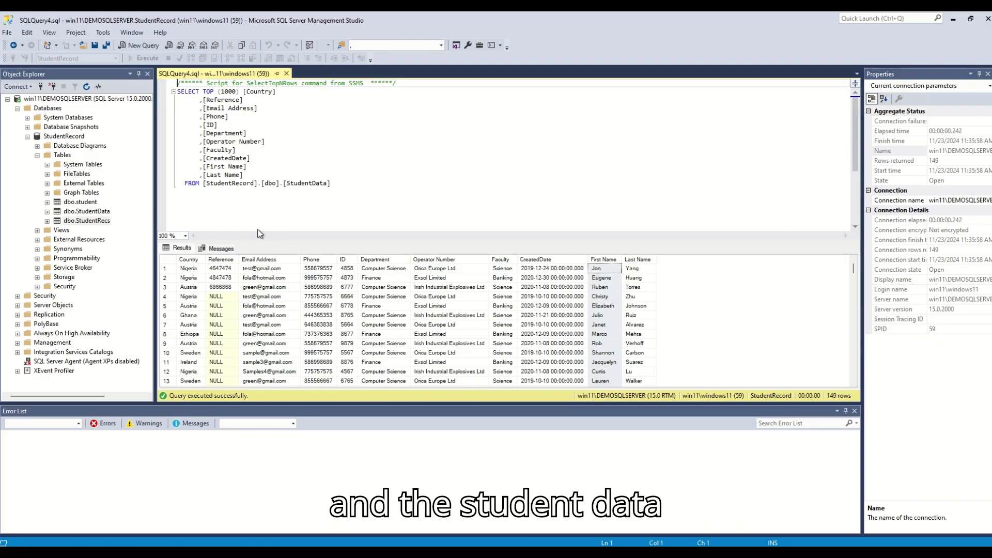
Select the dbo.StudentData table, return to Azure Data Factory Studio, start a new linked service and browse the available data stores
click(99, 213)
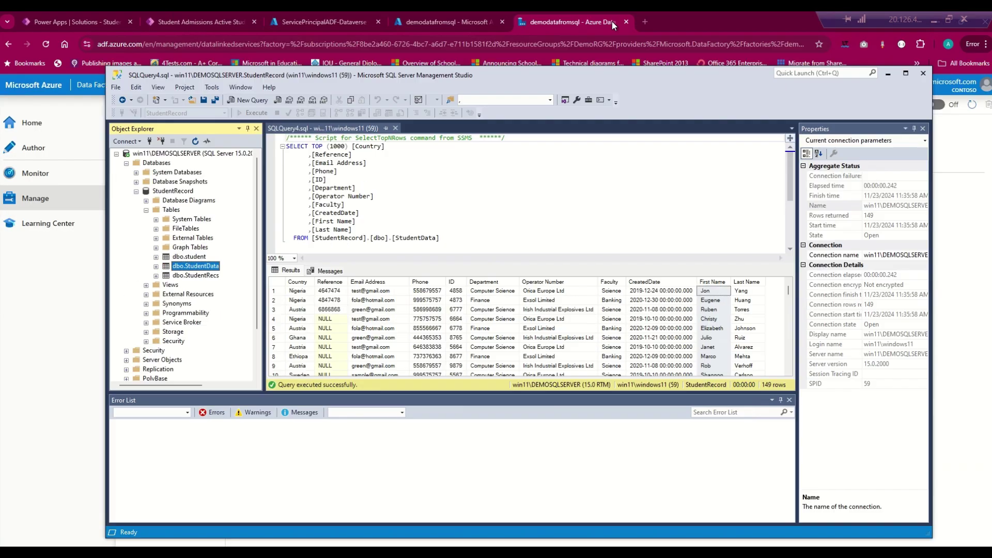
click(886, 77)
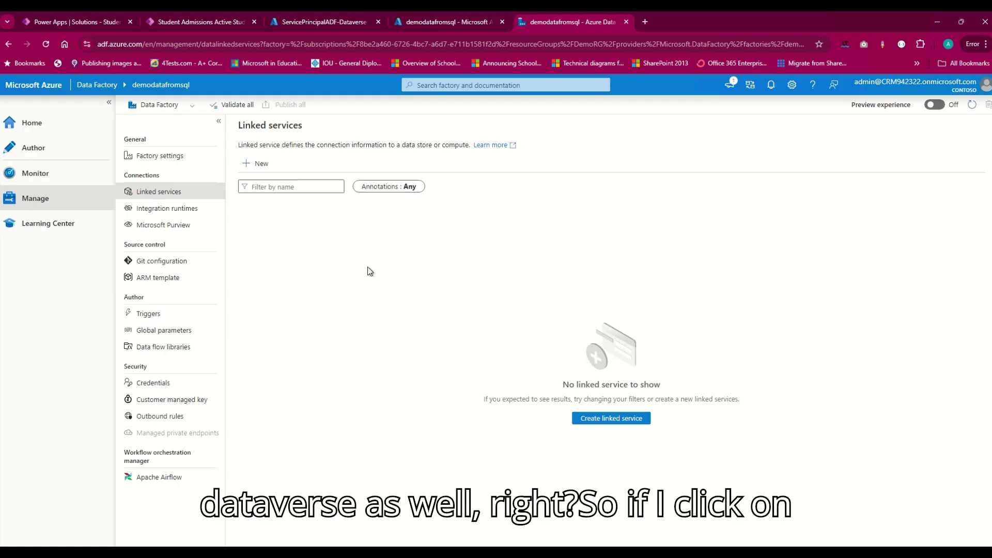
click(610, 417)
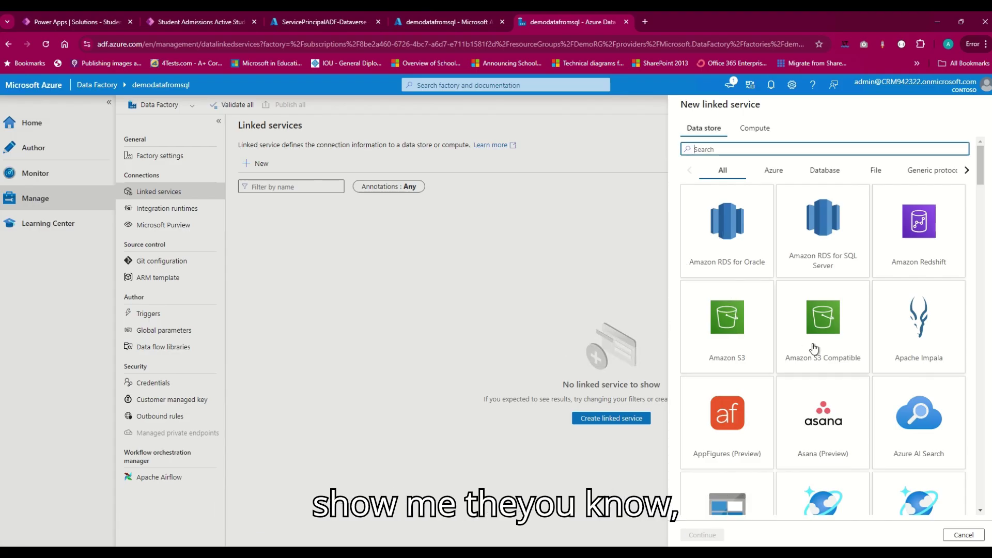
scroll(816, 337, down, 4)
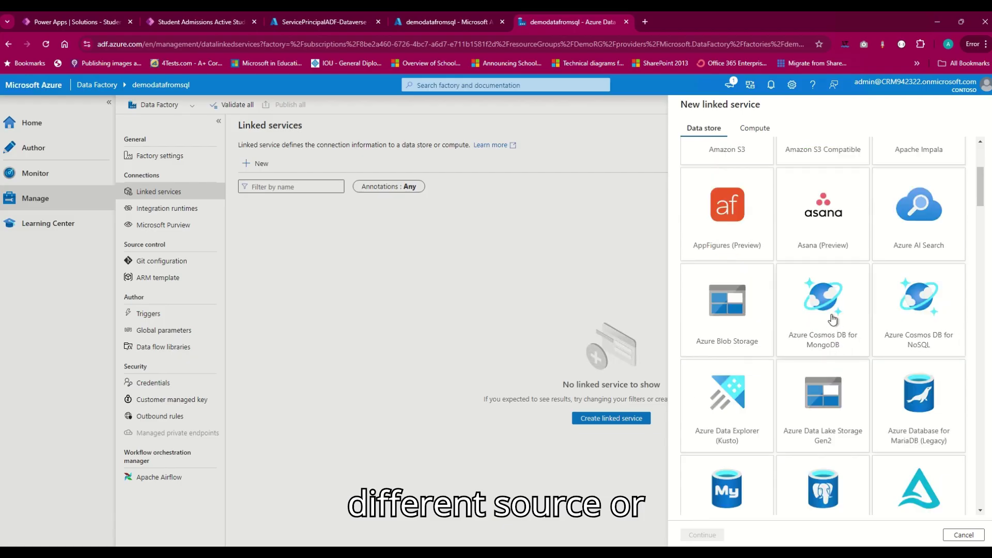
scroll(830, 338, up, 5)
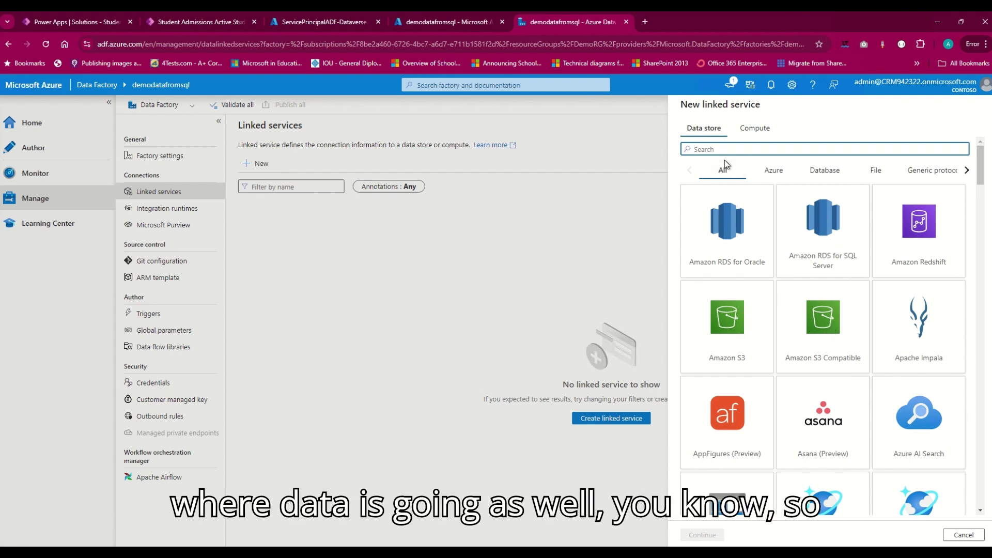
scroll(790, 292, down, 3)
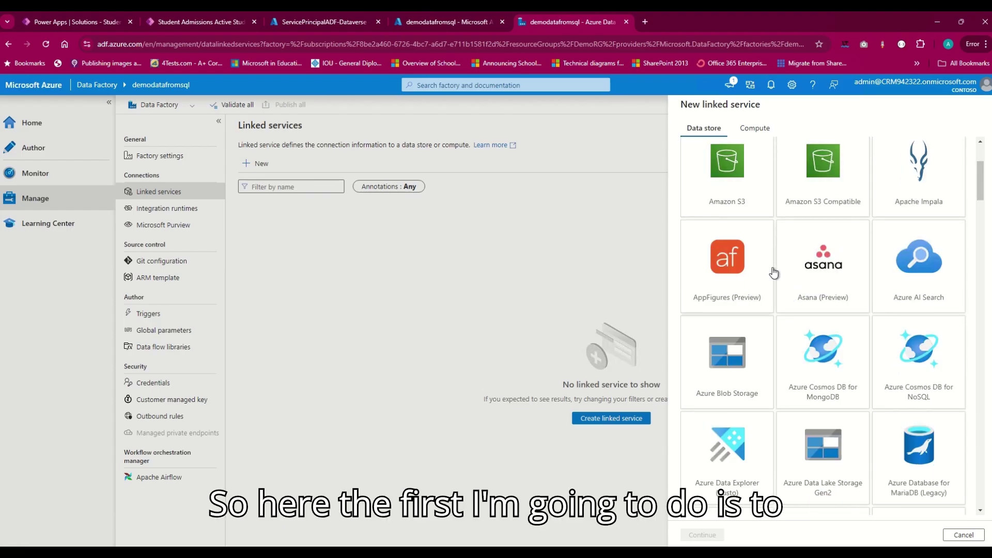
scroll(770, 270, up, 3)
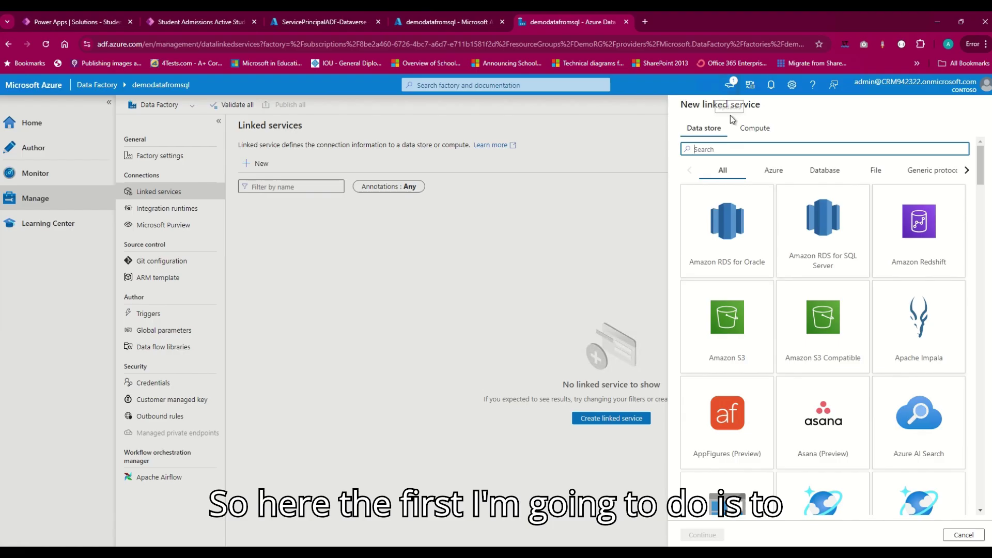
Search the data stores for SQL and choose SQL server as the new linked service's type
click(735, 148)
text(SQL)
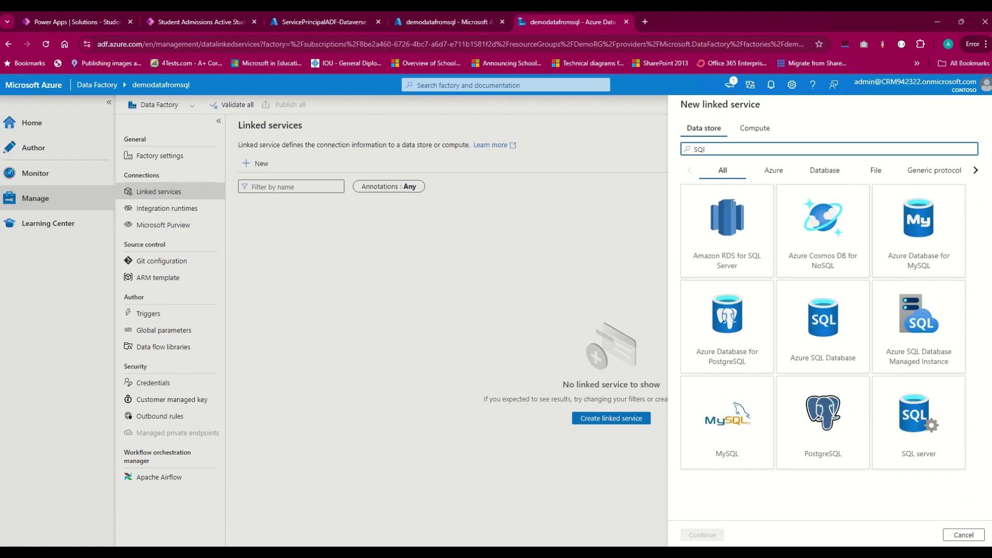
click(913, 436)
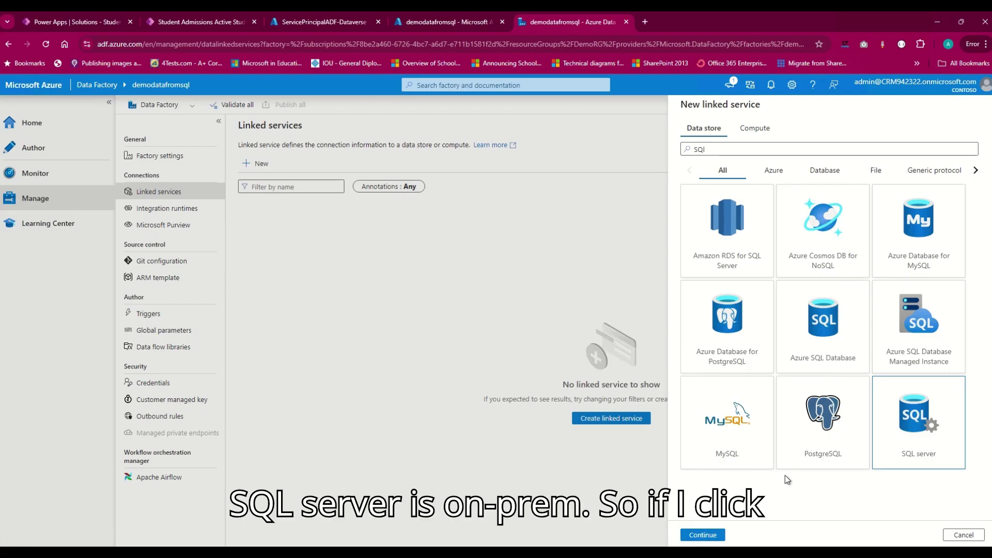
click(703, 535)
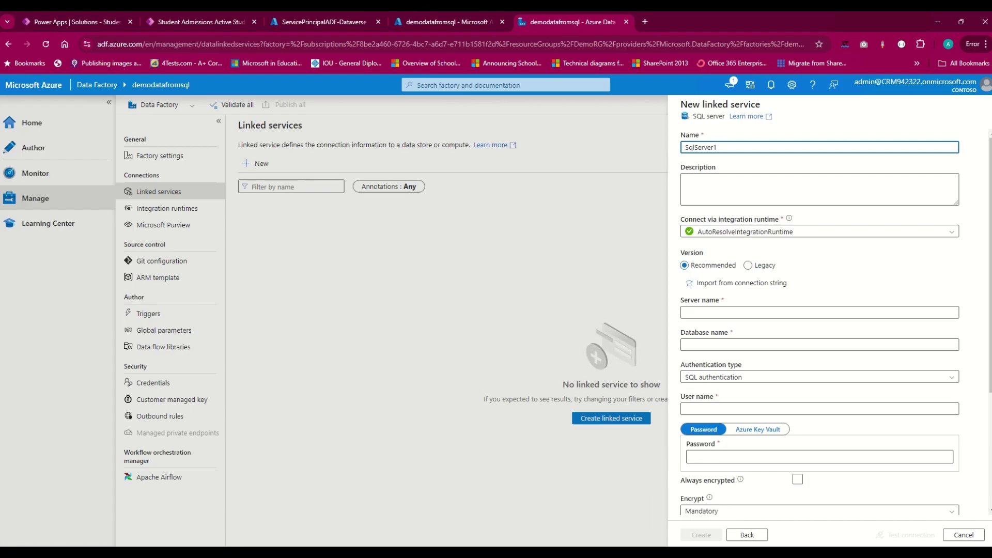
Start a new integration runtime for the SQL server linked service, using the Self-Hosted network environment
click(757, 231)
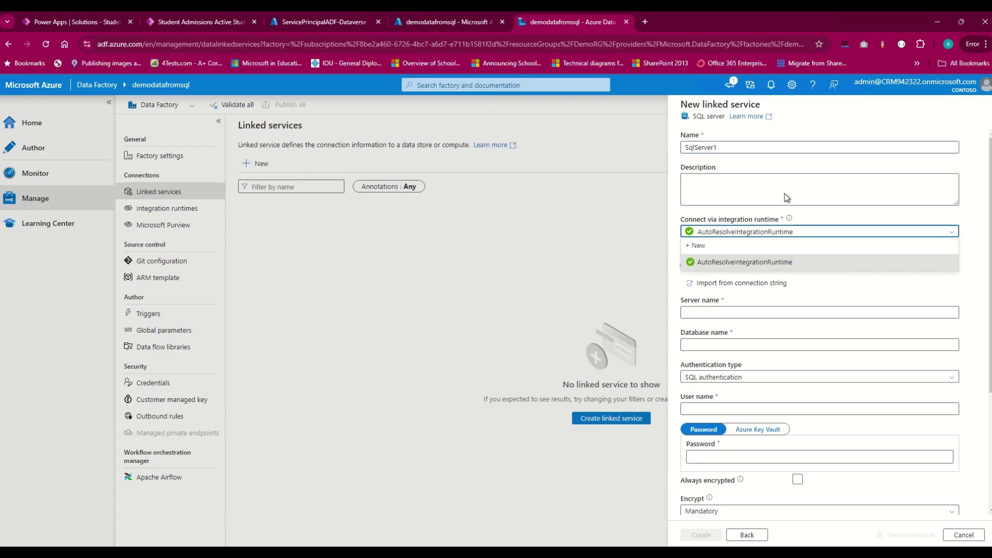
click(700, 249)
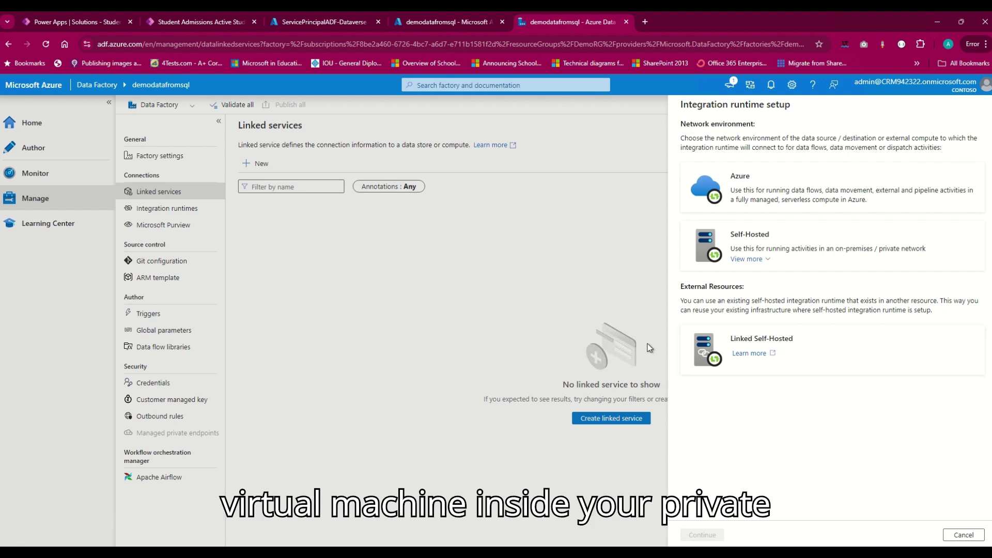
click(777, 249)
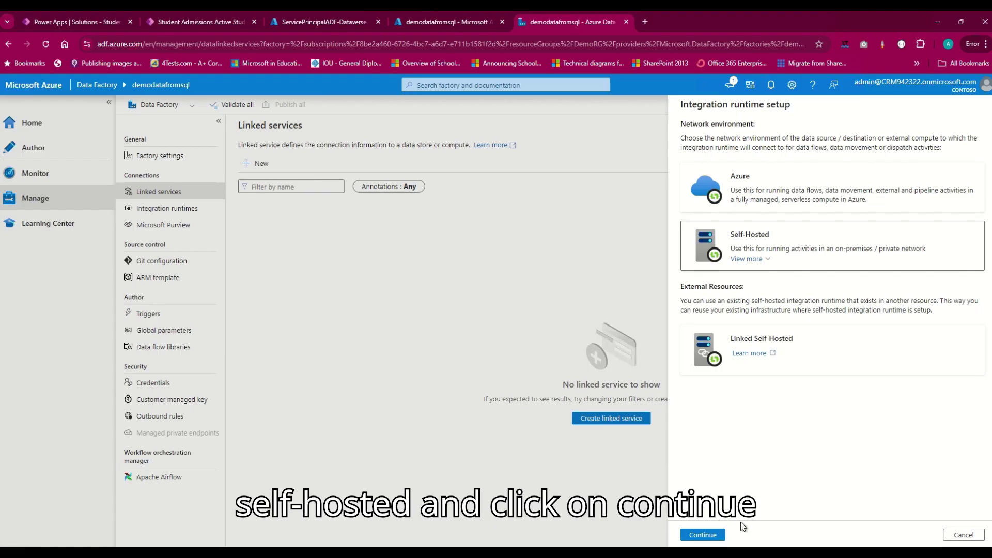
click(711, 536)
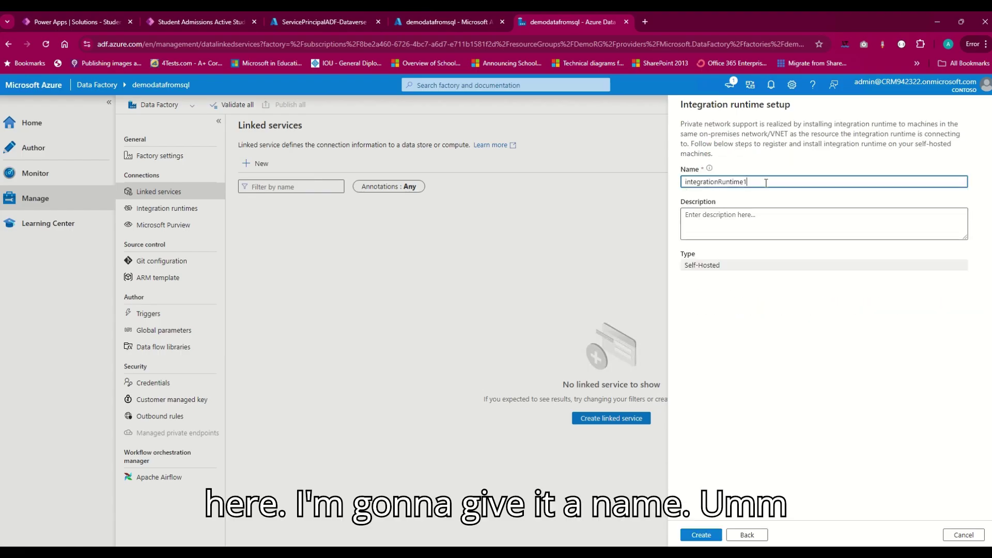
Name the self-hosted integration runtime runtimeSQL and create it
drag(753, 184, 666, 186)
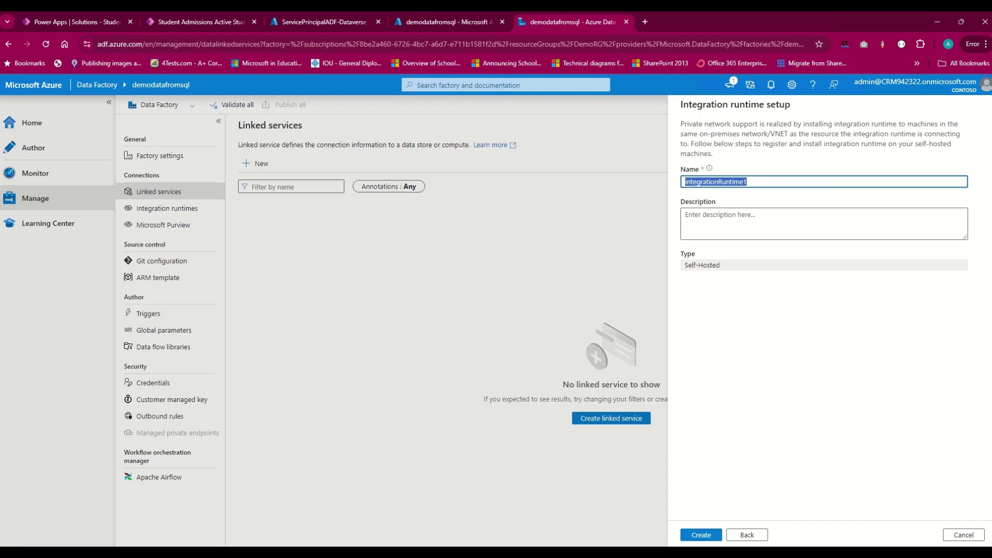
text(M)
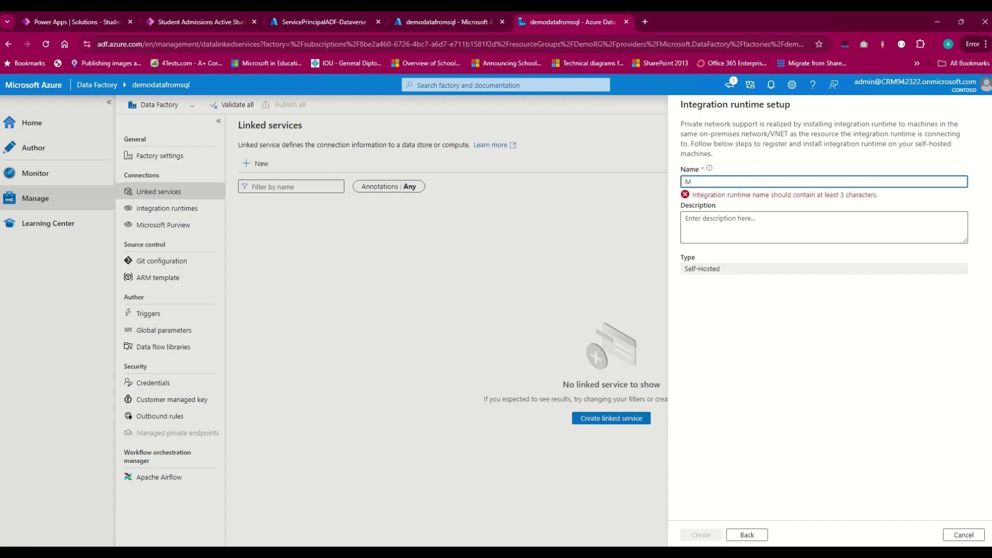
key(BackSpace)
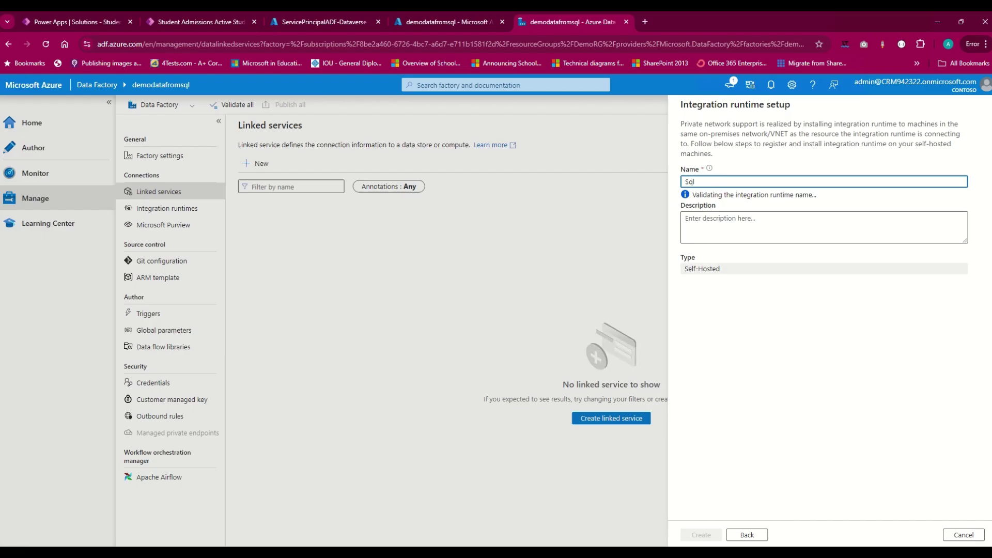
text(run)
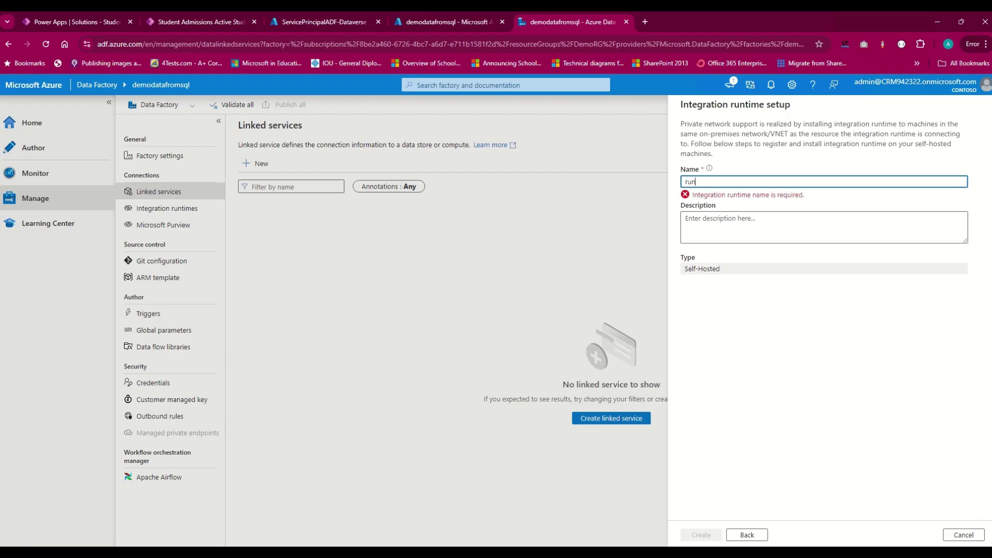
text(timeSQL)
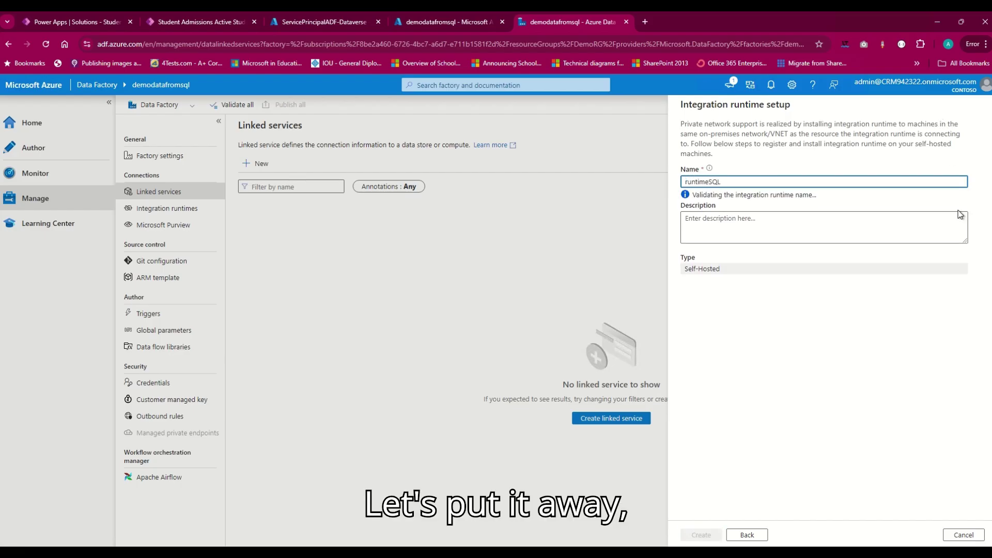
click(795, 280)
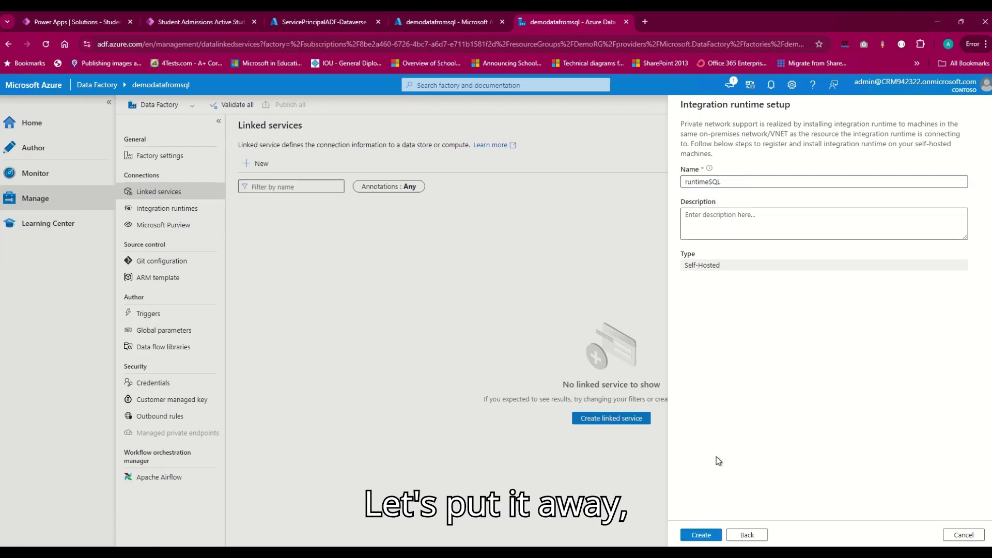
click(701, 534)
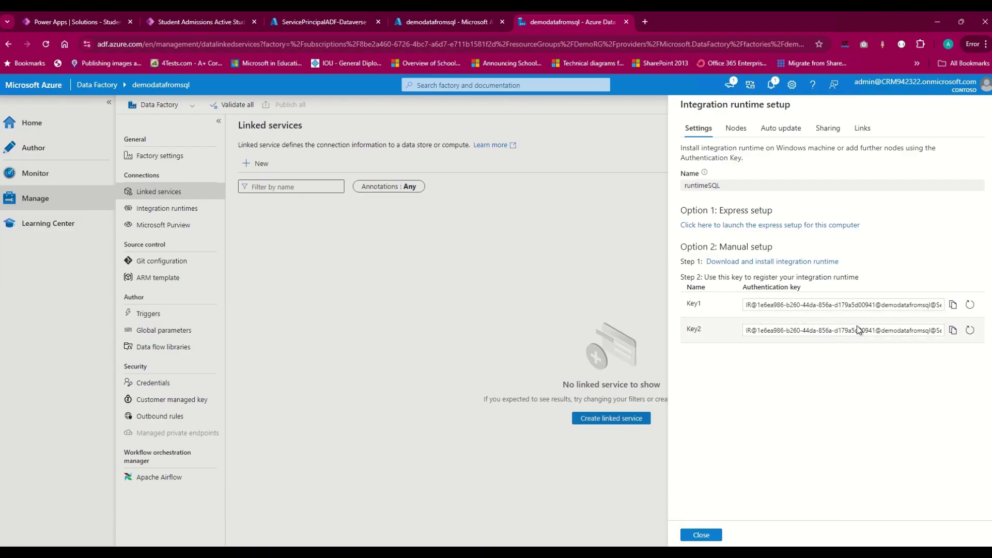
Try to install the integration runtime on this computer with the express setup, allowing it to make changes, and close the installer
click(729, 226)
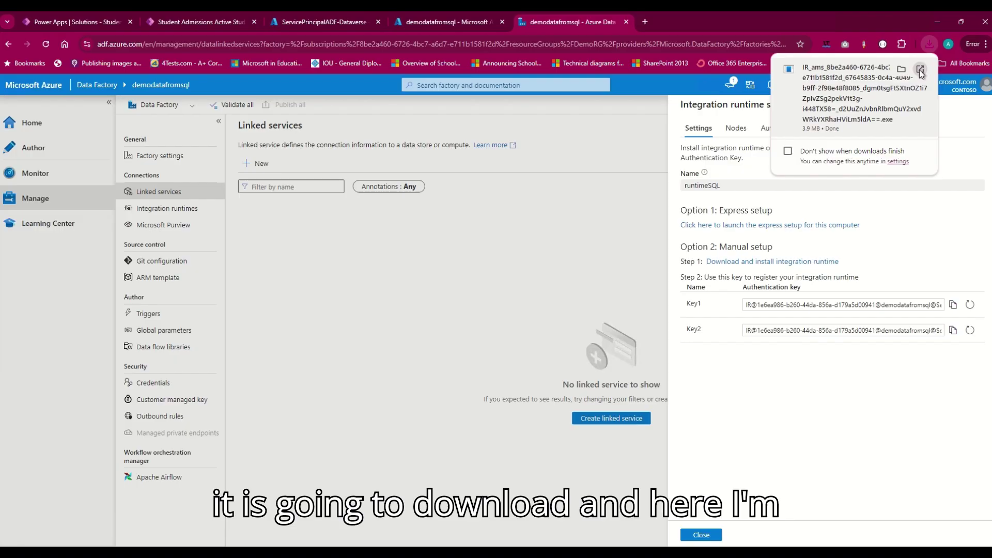
click(920, 69)
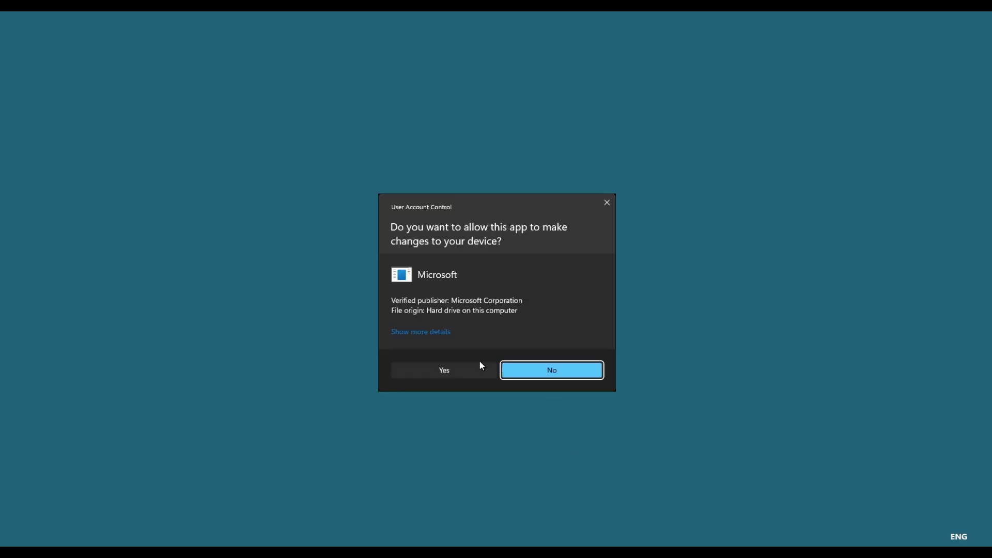
click(462, 364)
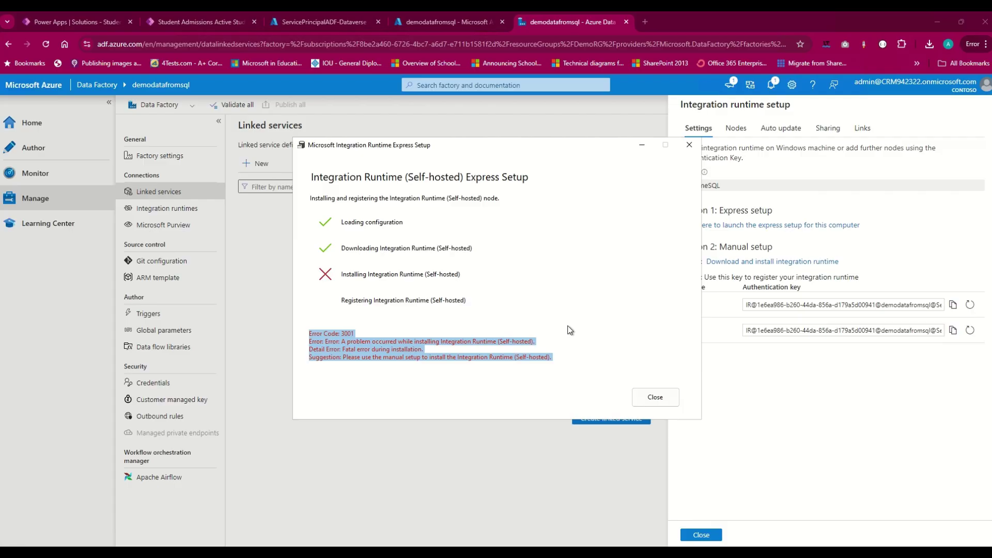
click(655, 399)
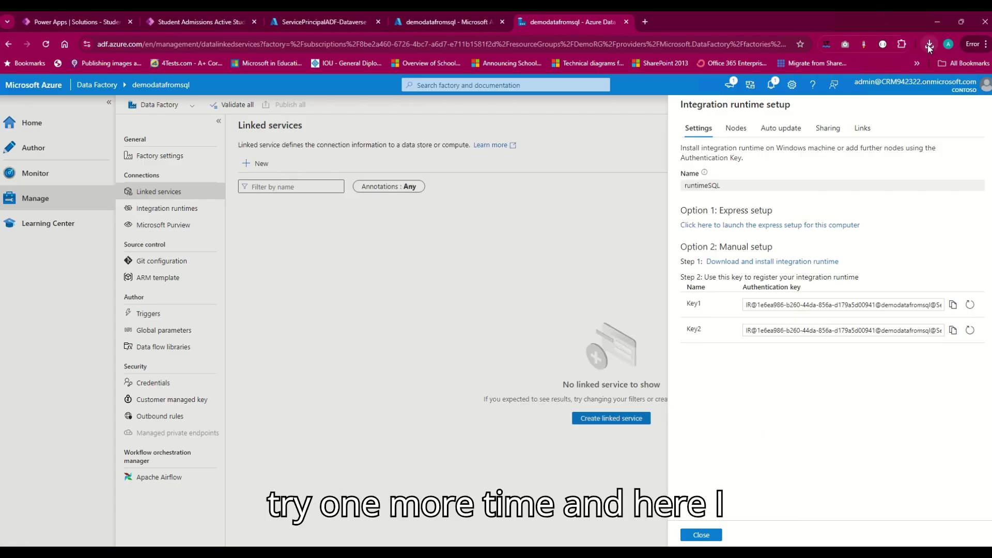
Run the downloaded express setup file once more with permission to change the device, and close its window
click(928, 44)
click(918, 94)
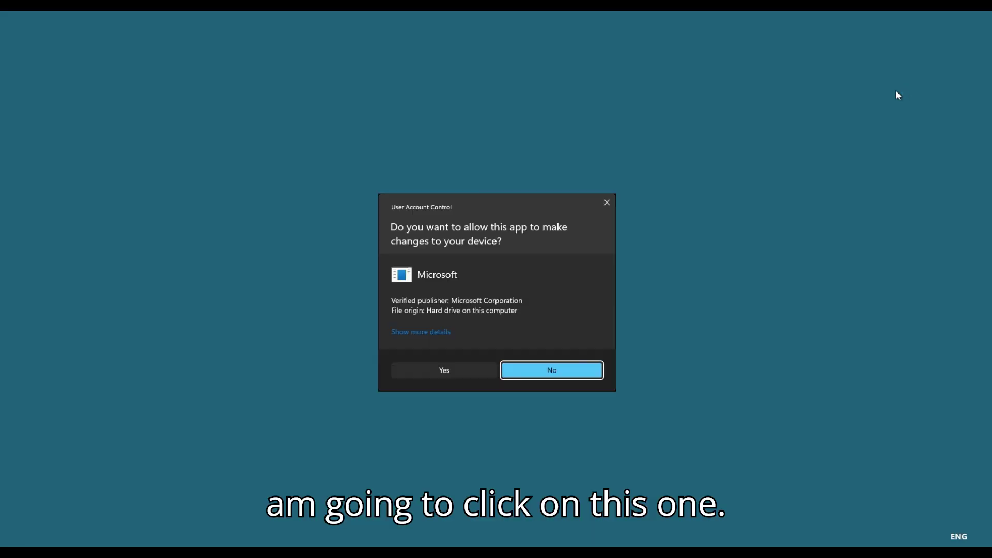
click(430, 371)
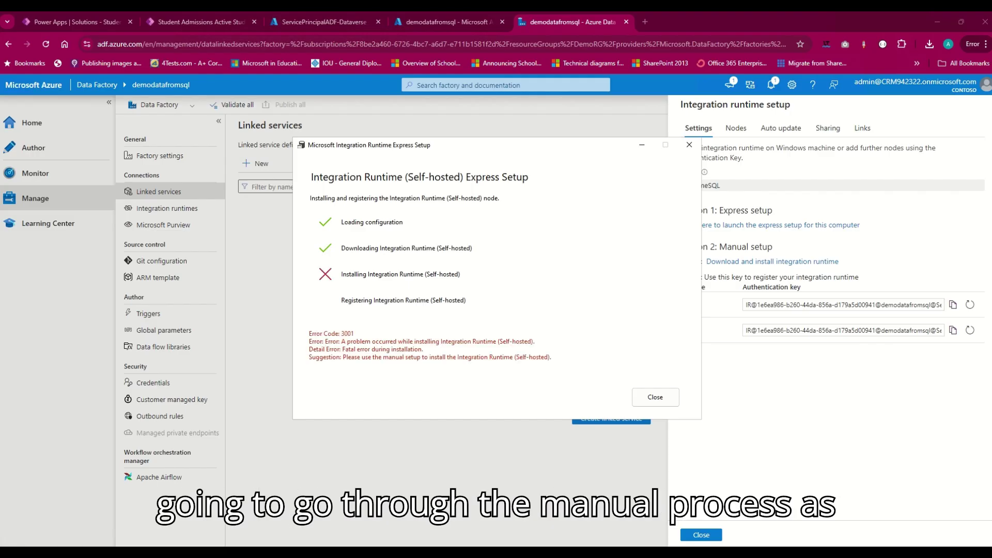
click(656, 398)
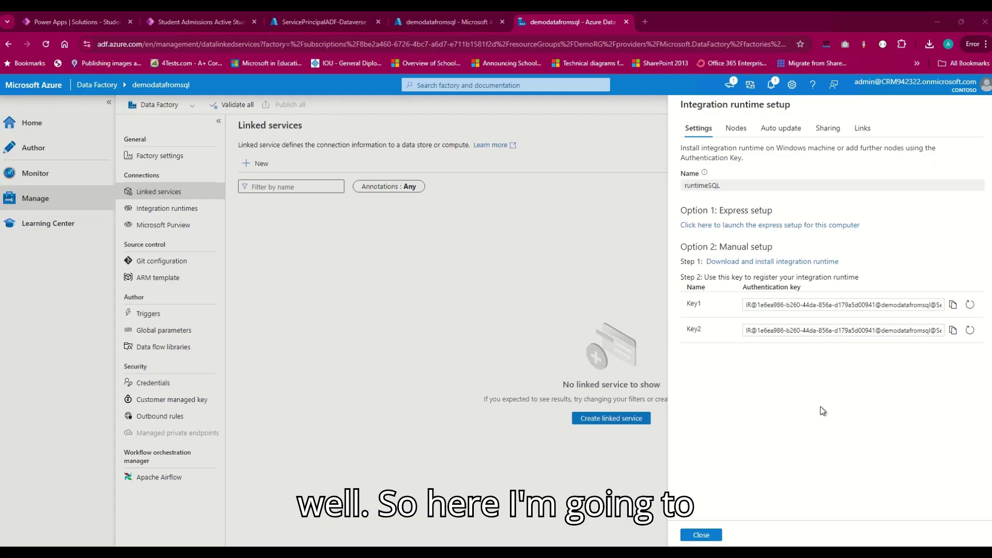
Download IntegrationRuntime_5.48.9076.1.msi from the Microsoft Download Center for the manual setup of the integration runtime
click(769, 262)
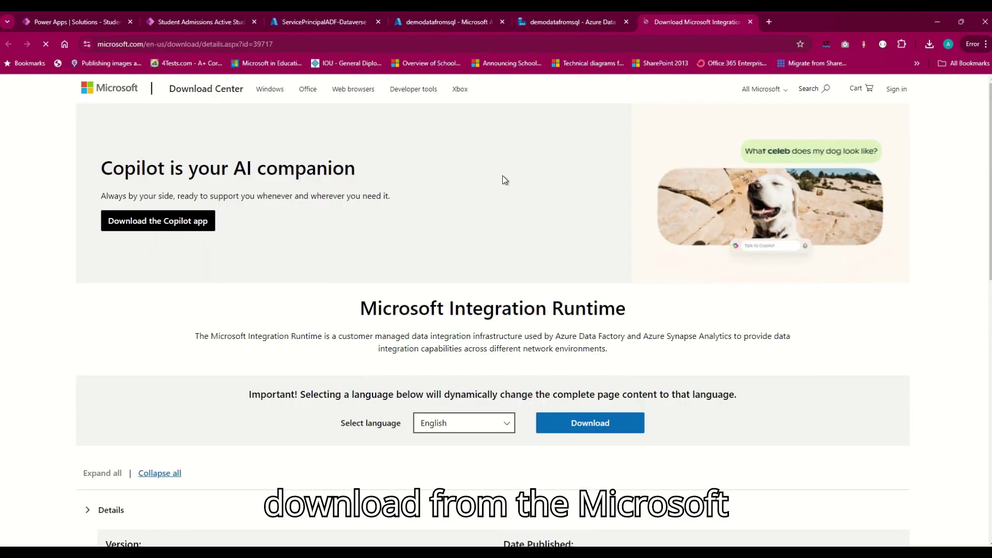
scroll(562, 388, down, 3)
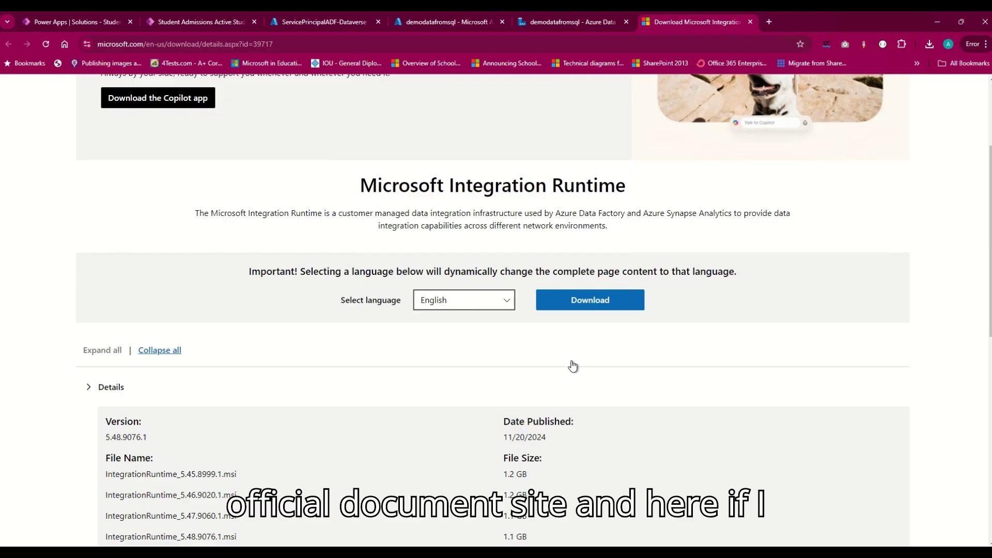
scroll(580, 317, down, 2)
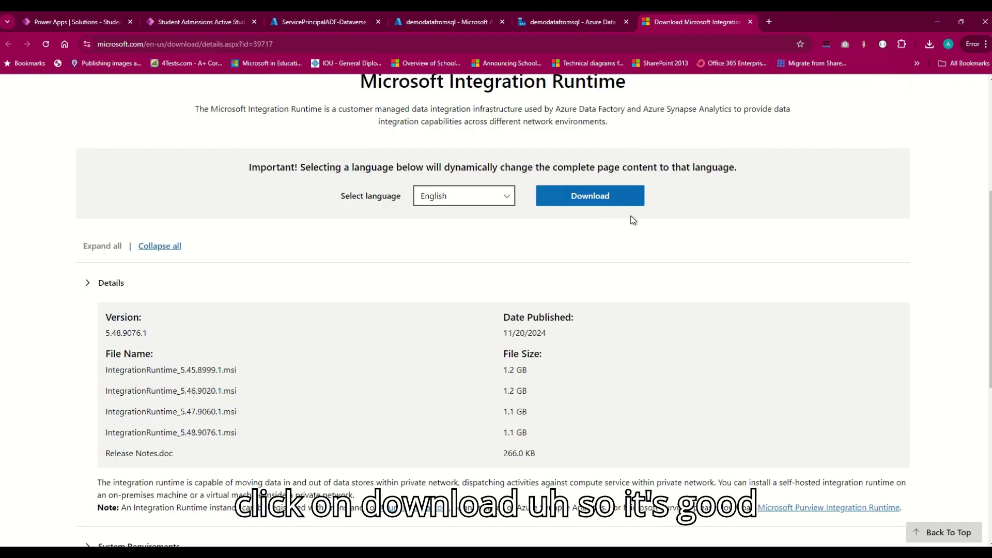
click(619, 197)
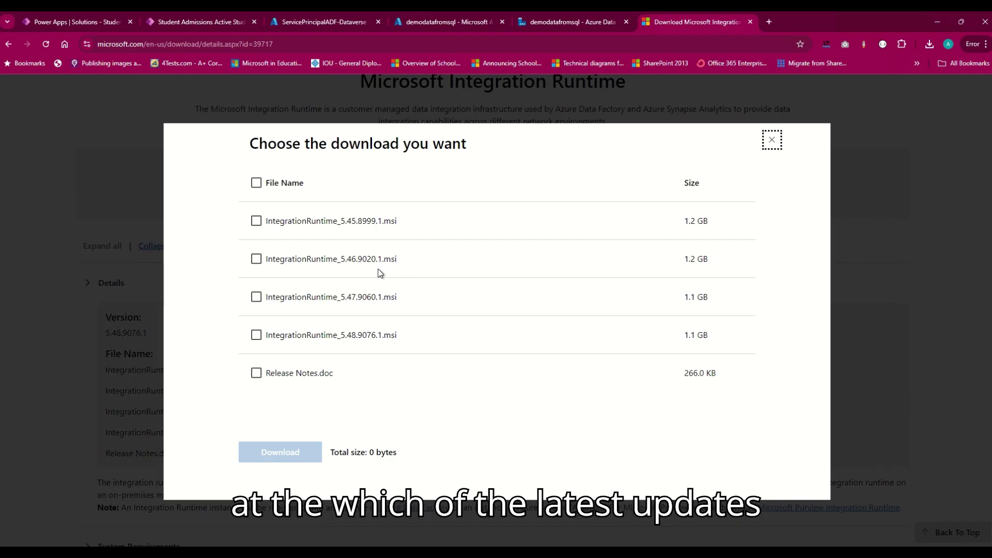
click(253, 335)
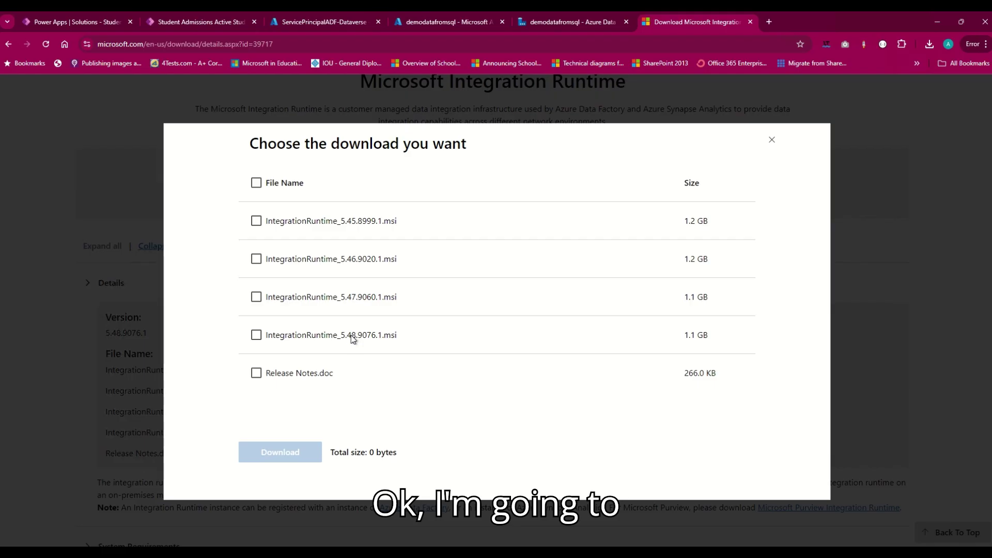
click(256, 335)
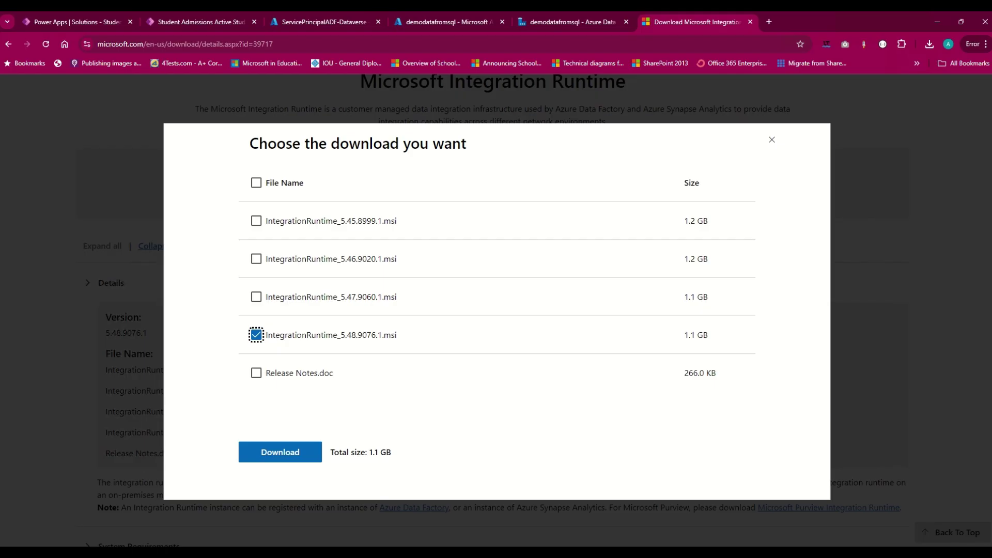
click(286, 459)
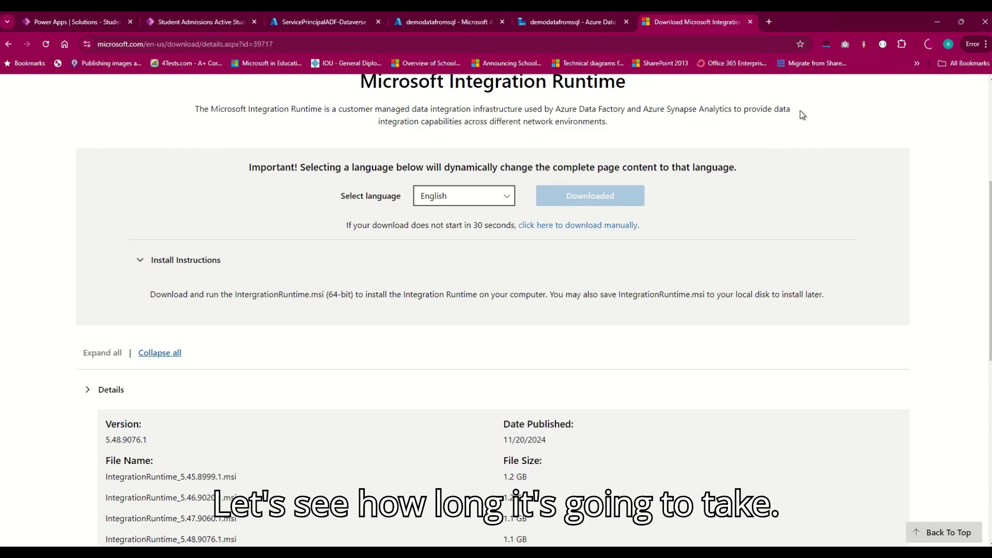
Close the runtime download page and run the downloaded IntegrationRuntime_5.48.9076.1 installer from the Downloads folder
click(928, 46)
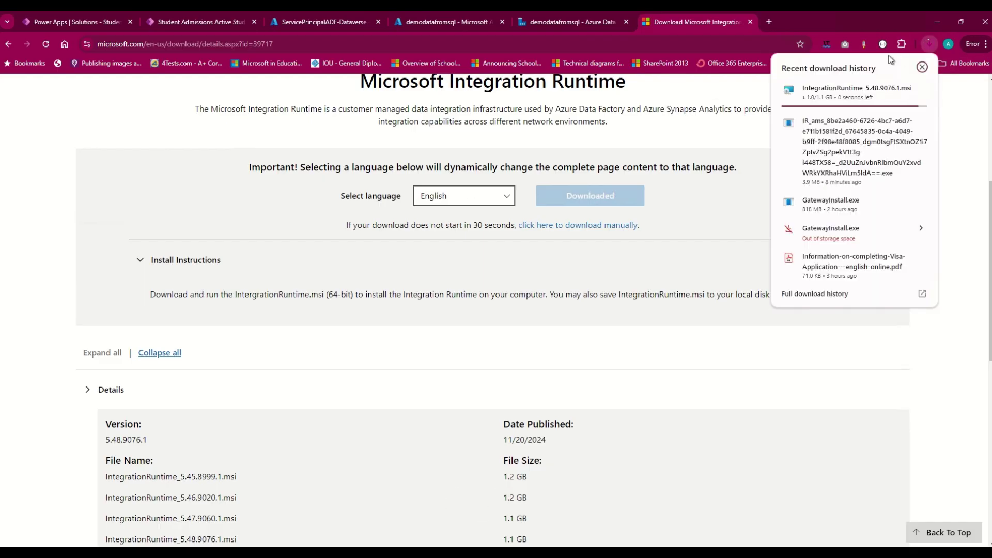
click(750, 22)
click(750, 21)
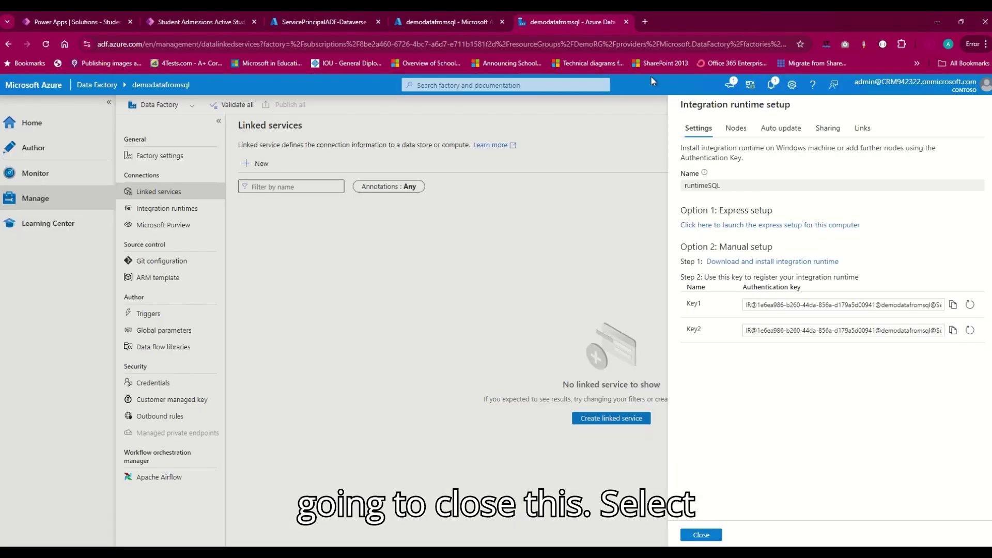
click(931, 43)
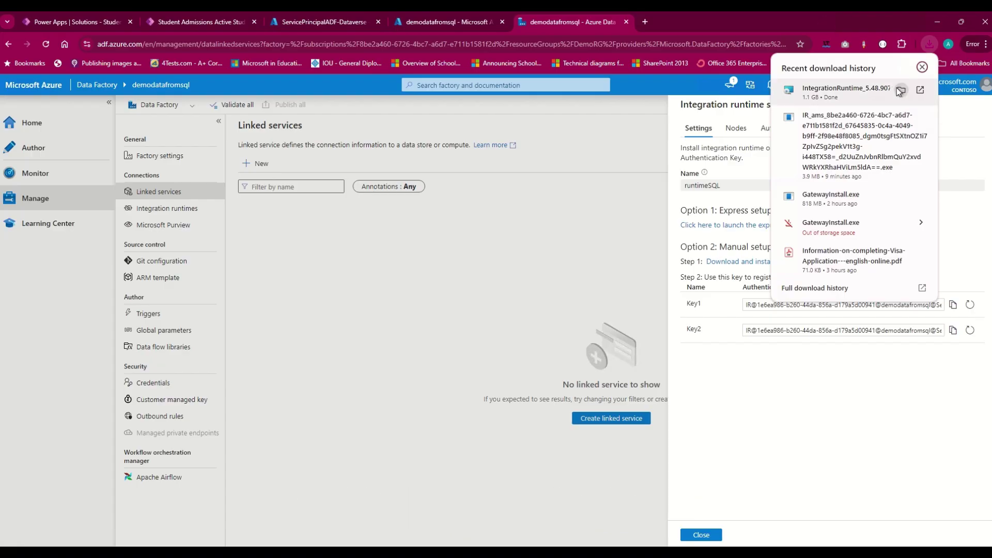
click(921, 91)
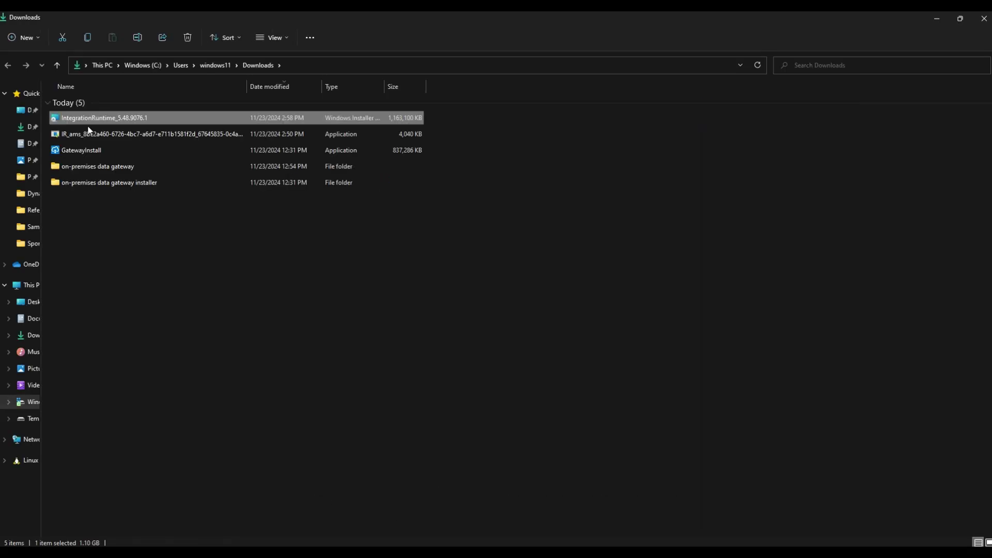
double_click(88, 118)
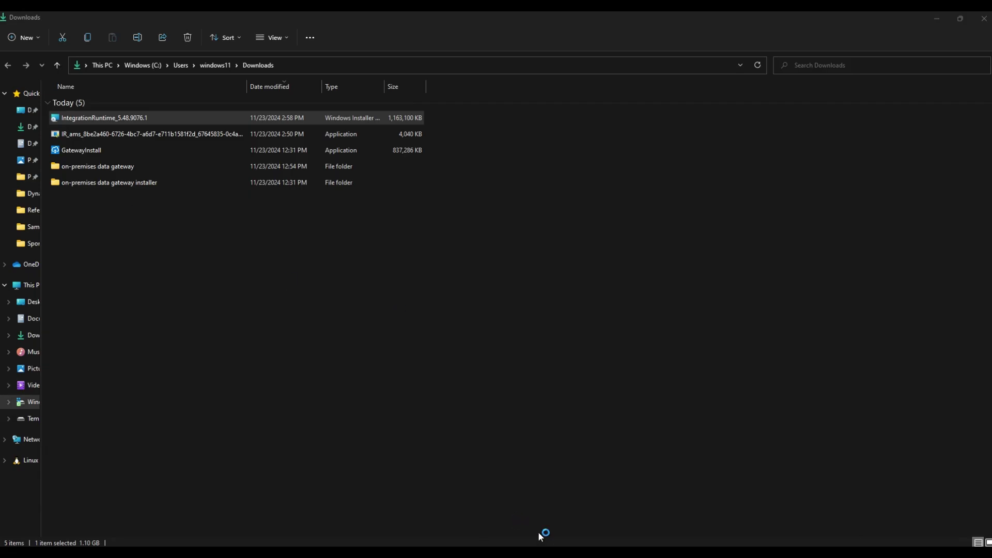
mouse_move(528, 552)
key(Return)
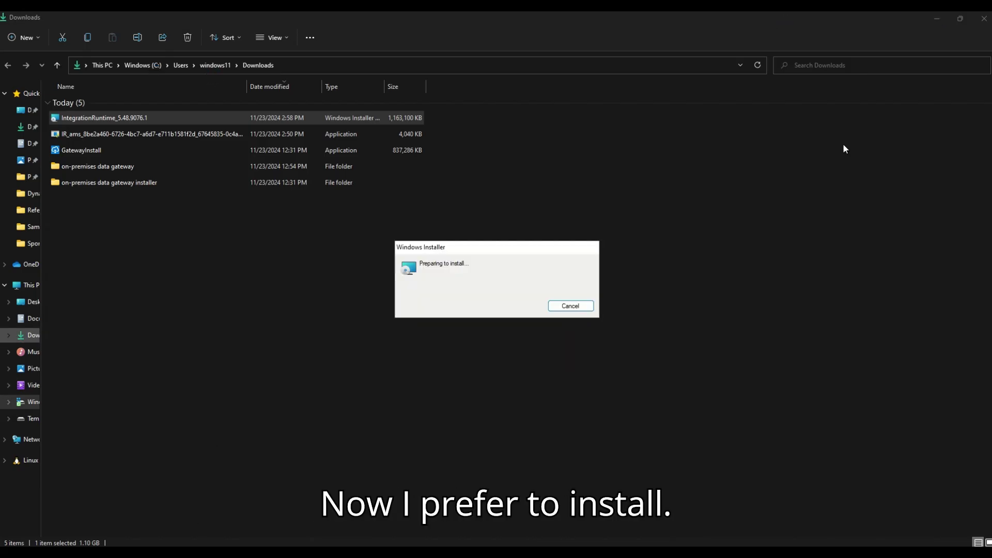
click(935, 19)
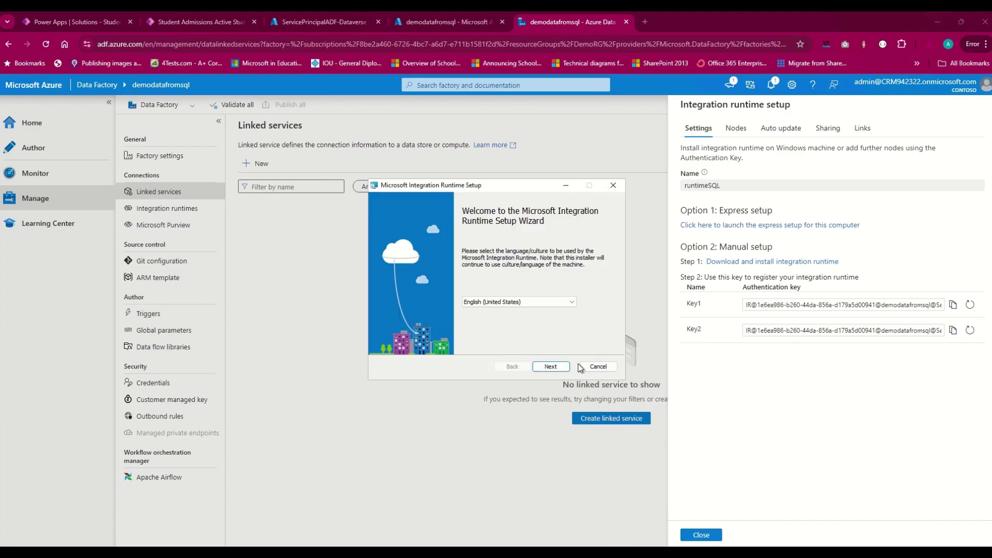
Keep English (United States) in the Microsoft Integration Runtime setup, accept the license terms and try to install to the default location
click(552, 366)
click(385, 342)
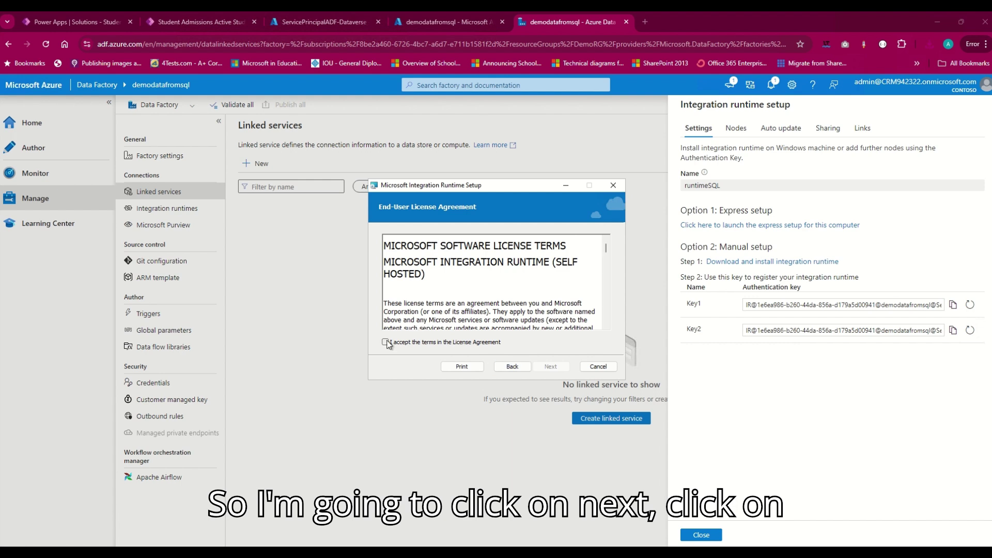
click(550, 366)
click(554, 369)
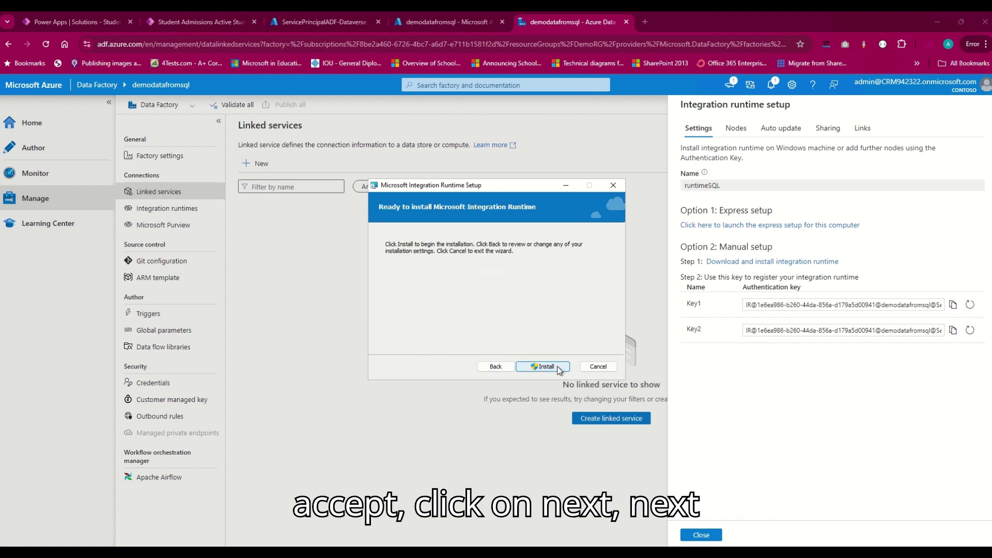
click(555, 369)
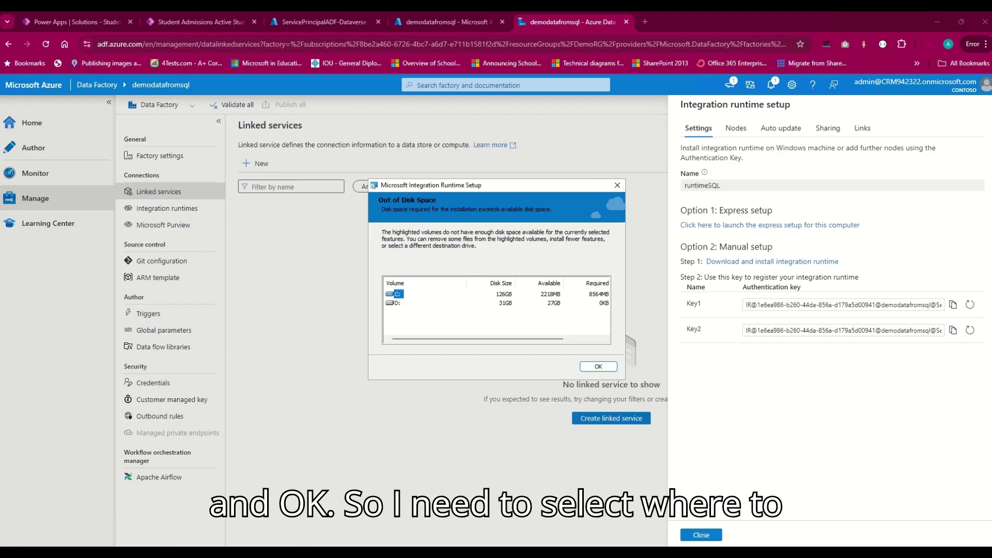
Check the free space of the C: and D: drives in File Explorer, dismiss the disk space notice and retry the installation
click(104, 507)
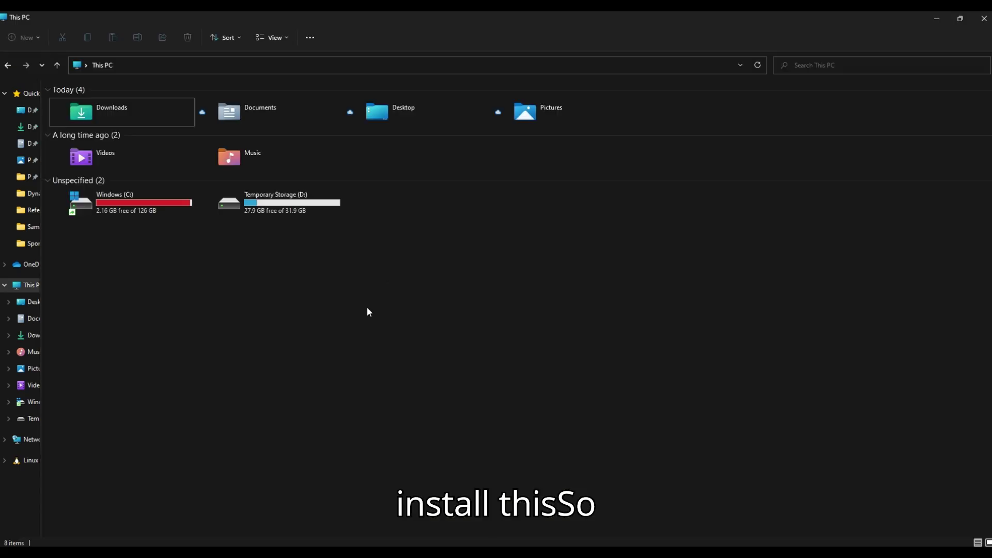
click(937, 18)
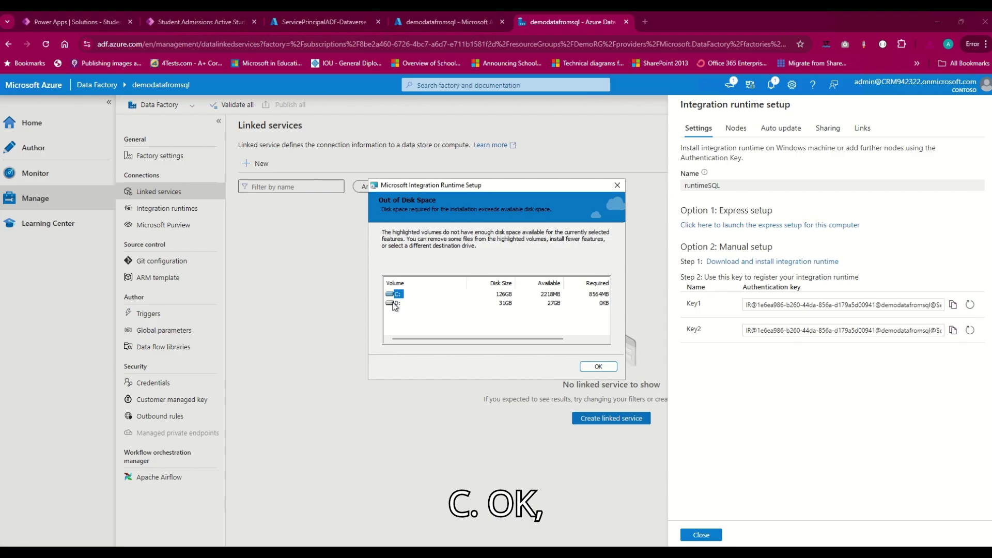
click(599, 366)
click(564, 370)
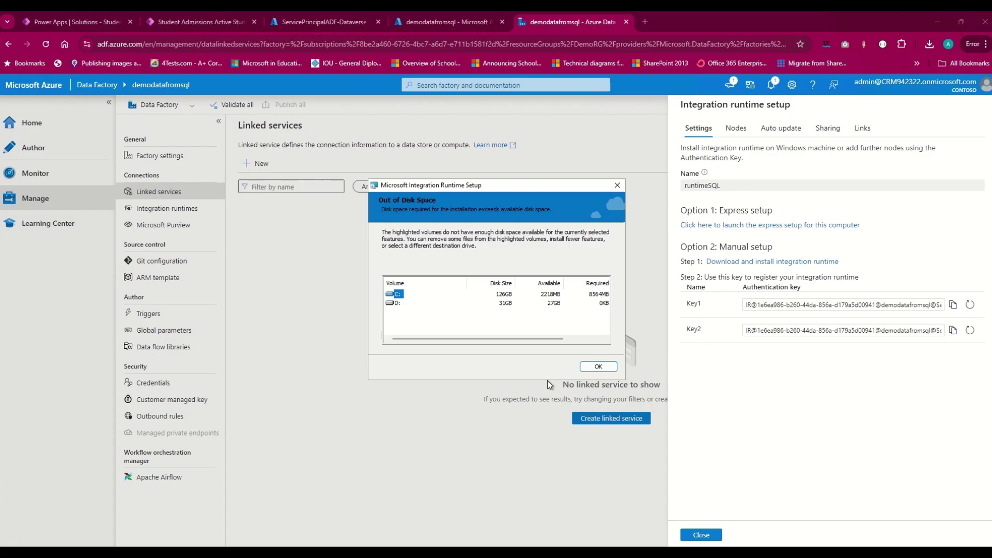
click(600, 365)
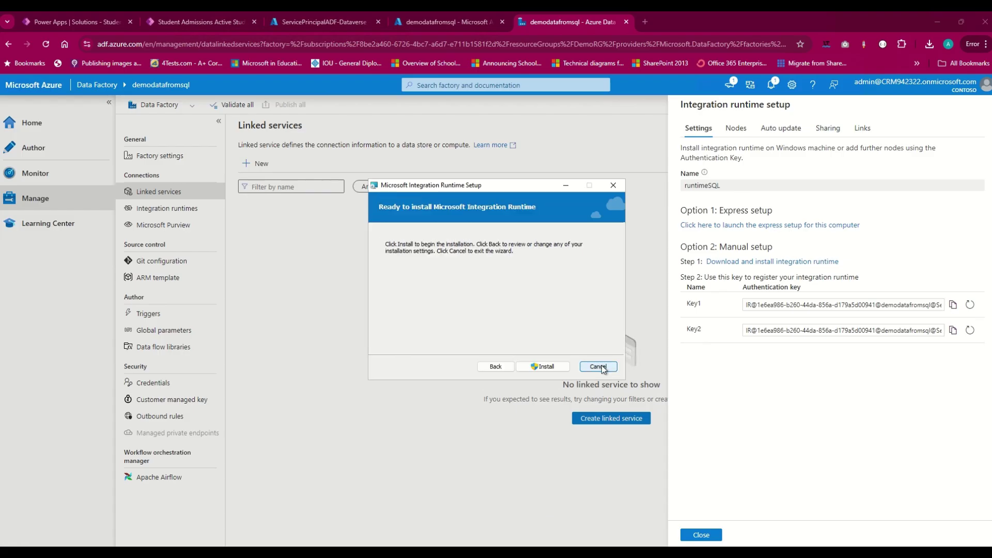
click(549, 370)
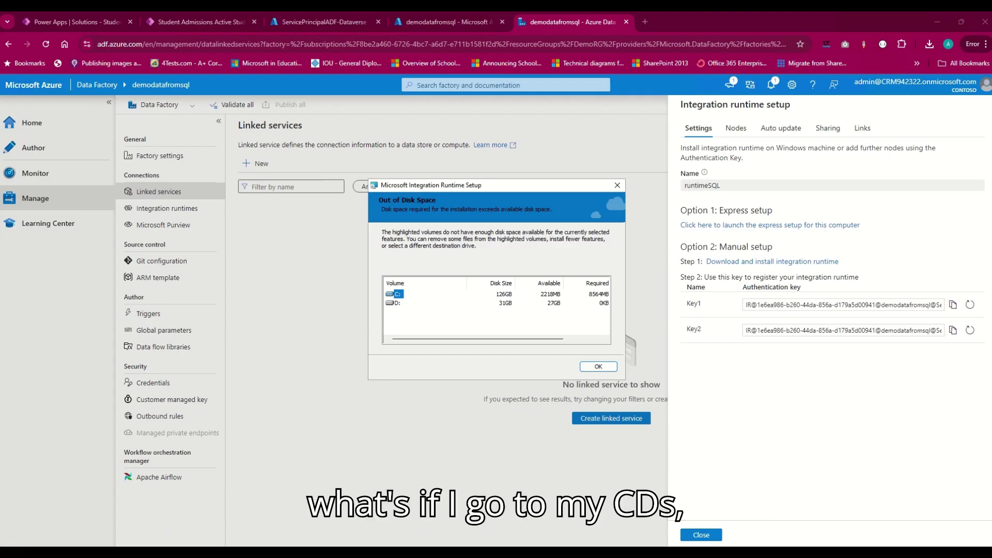
Inspect the free space on the Windows (C:) drive in This PC
mouse_move(136, 552)
click(190, 498)
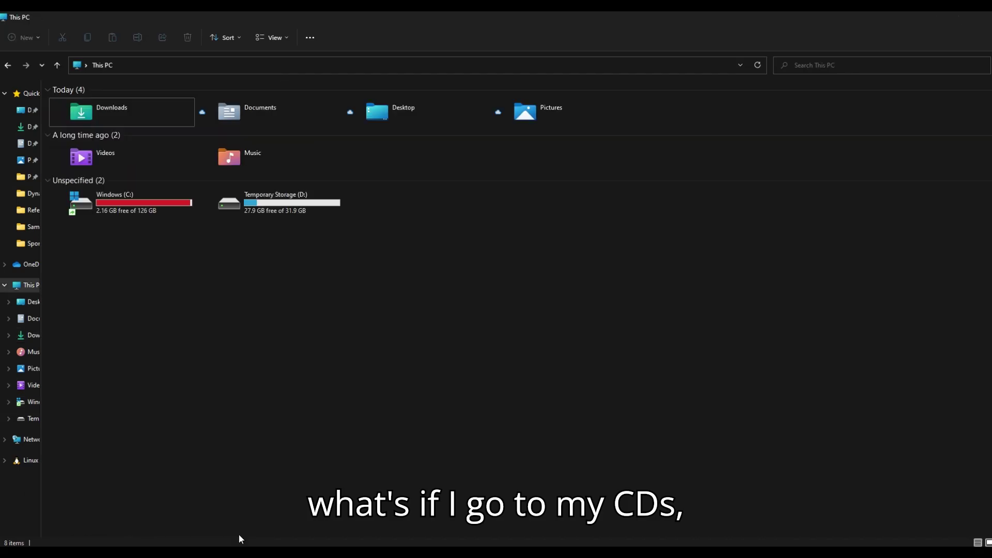
click(126, 213)
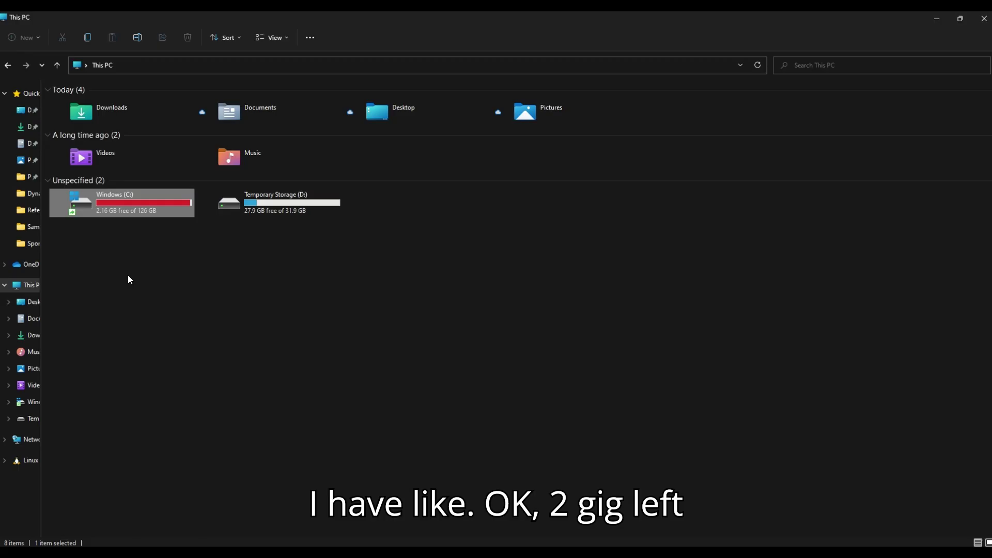
mouse_move(952, 16)
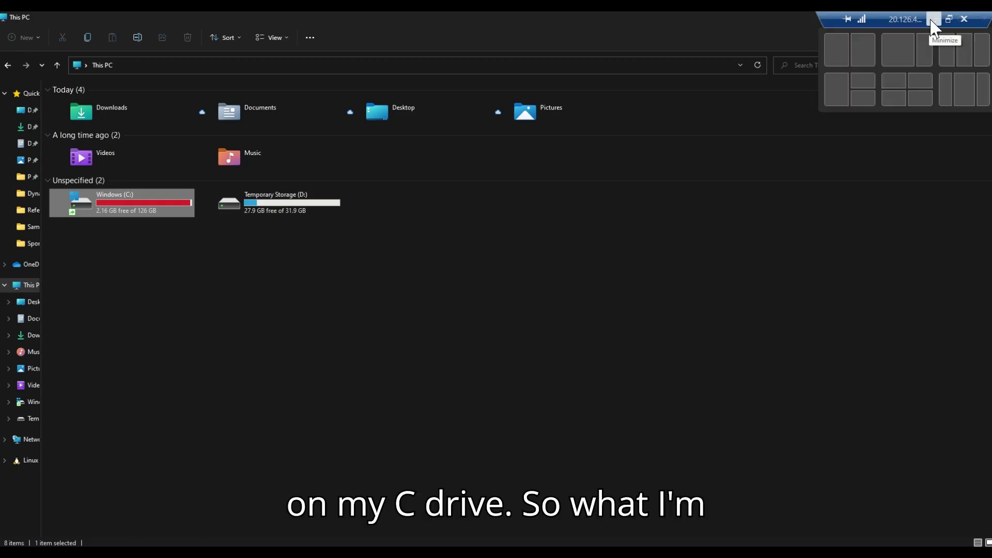
click(220, 245)
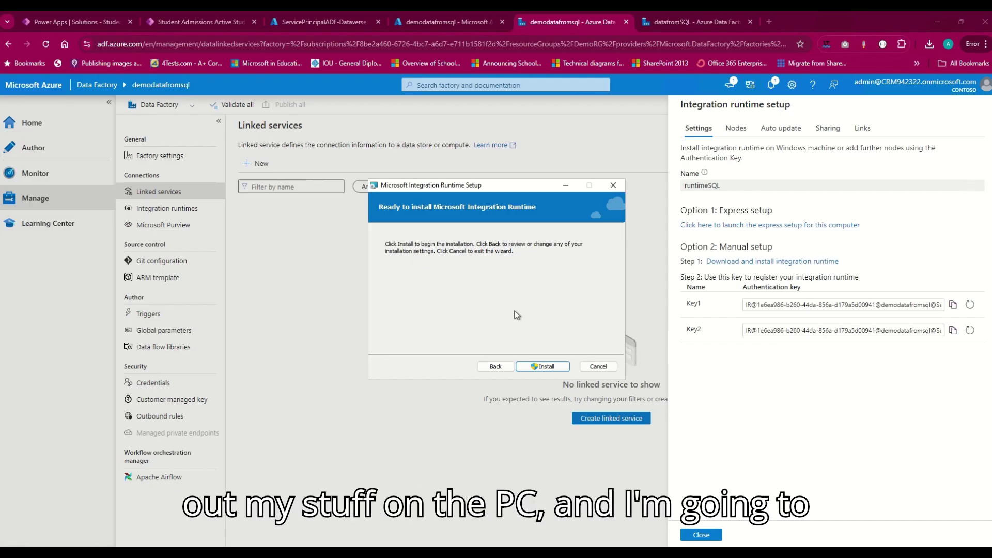
Install Microsoft Integration Runtime with permission to change the device, finish the wizard and allow its Configuration Manager to start
click(535, 365)
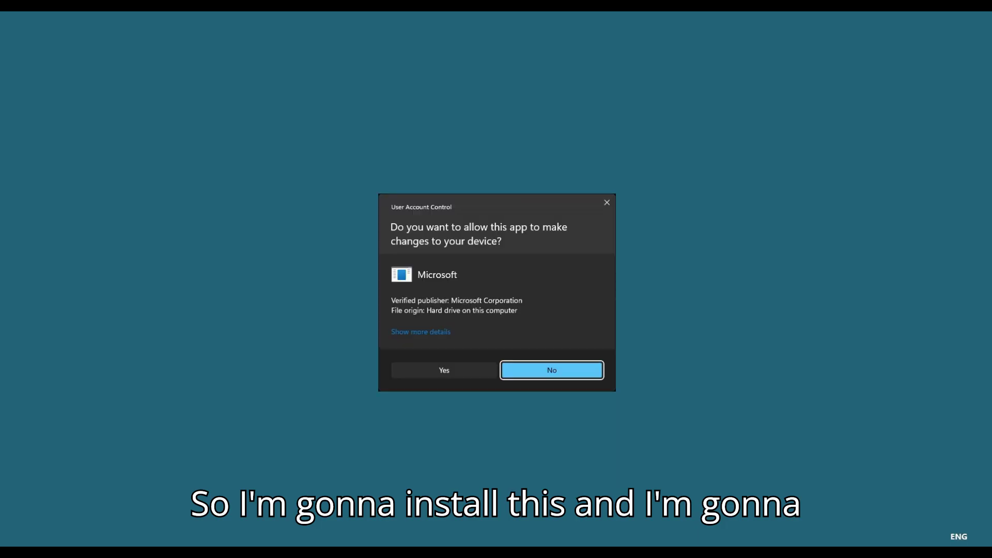
click(447, 371)
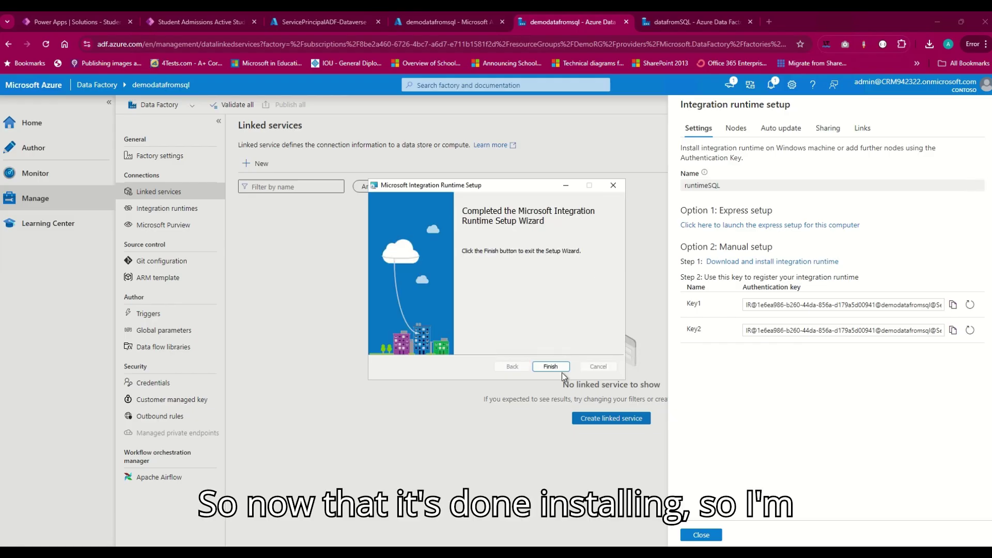
click(550, 367)
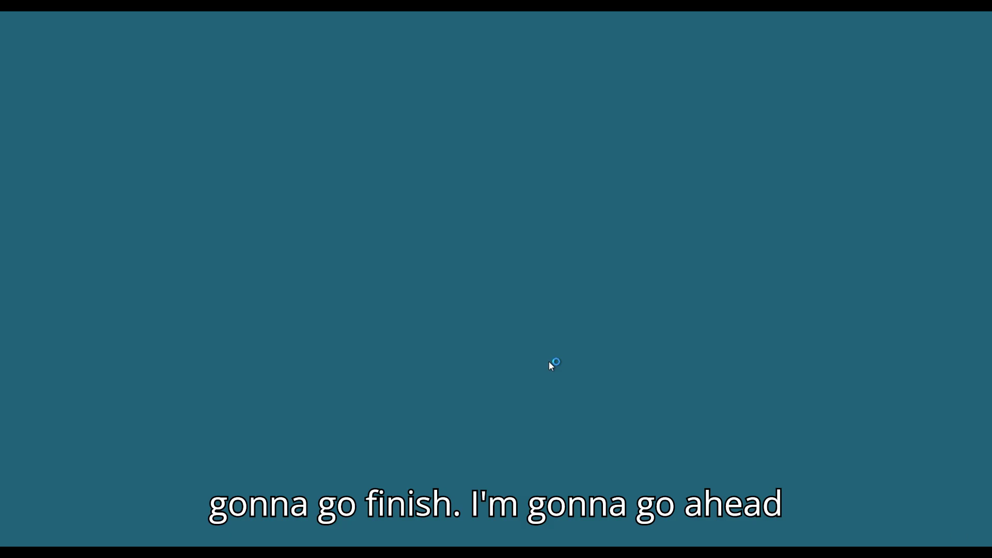
click(441, 370)
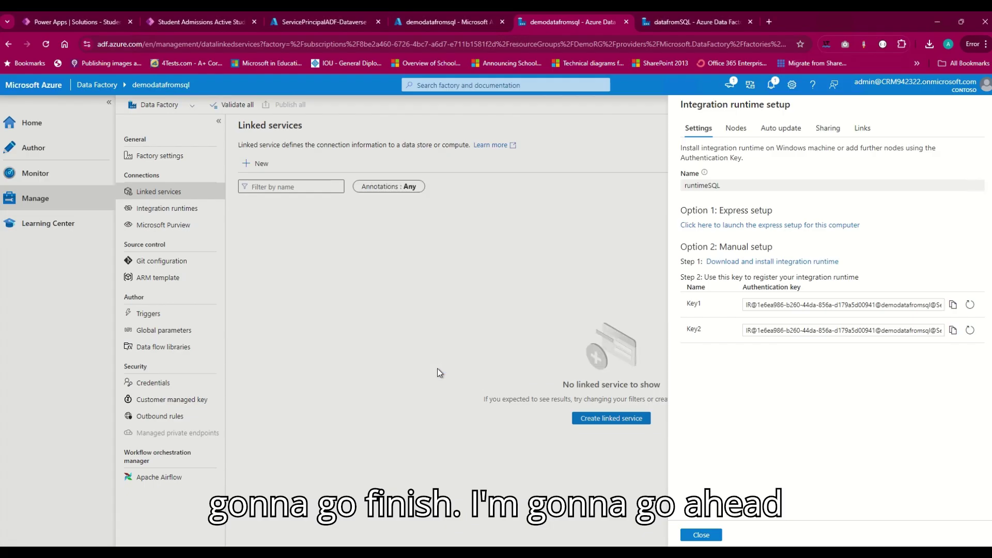
Copy the Key1 authentication key from Data Factory, paste it into the Configuration Manager's authentication key field and submit the registration
click(352, 229)
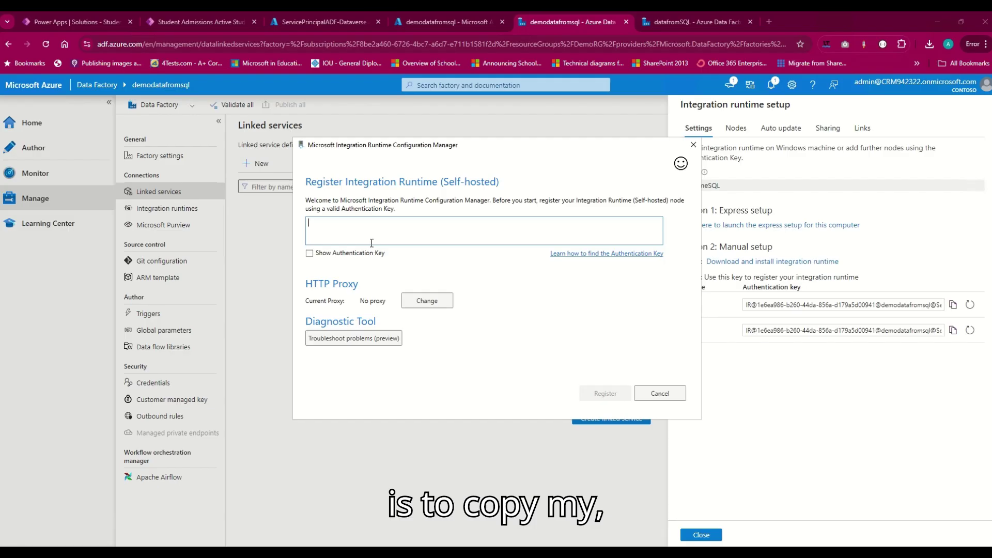
drag(490, 150, 344, 153)
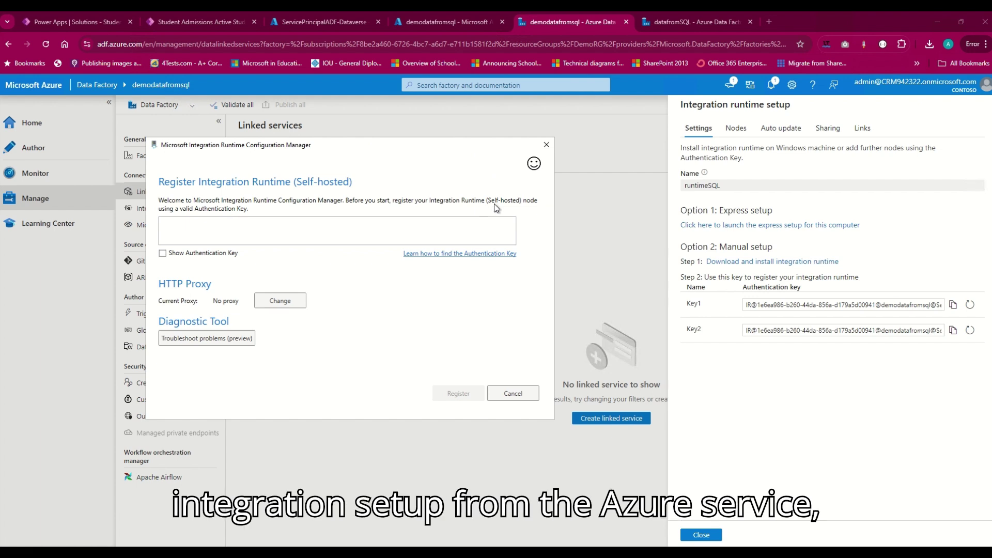
click(953, 306)
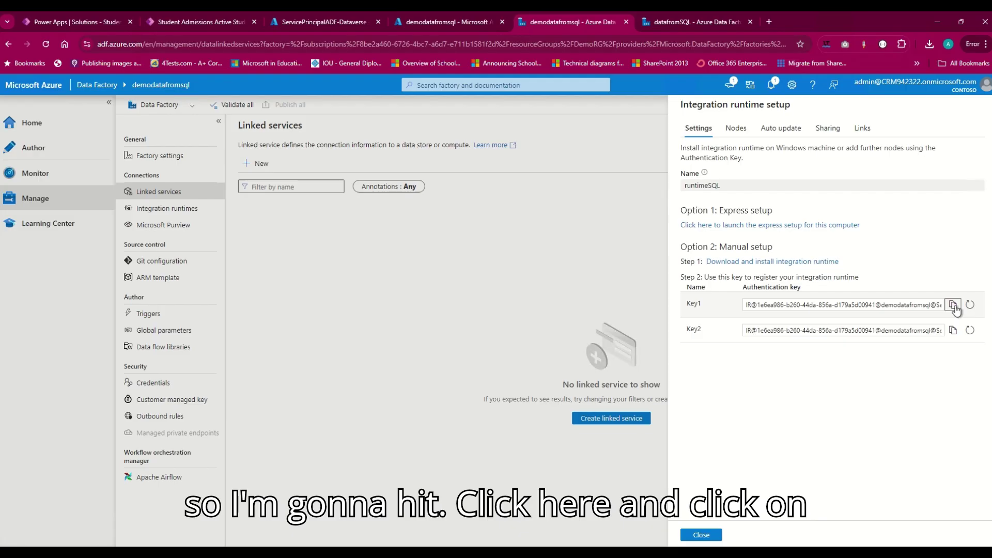
key(alt+Tab)
click(222, 224)
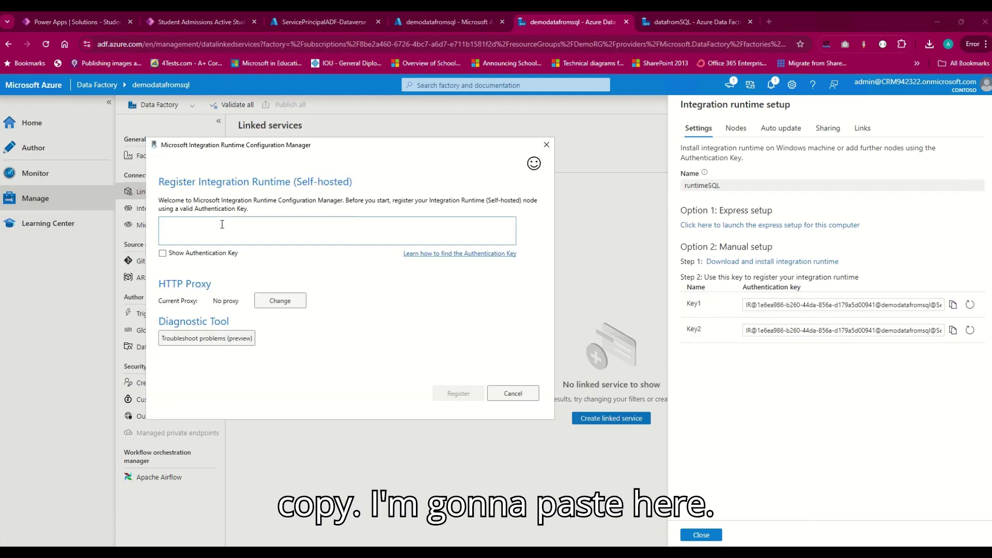
key(ctrl+v)
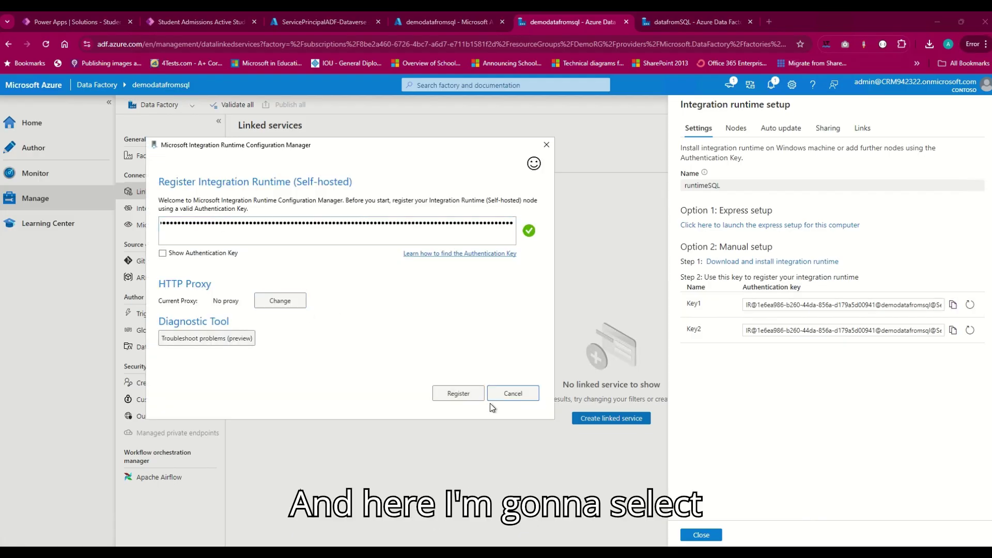
click(462, 397)
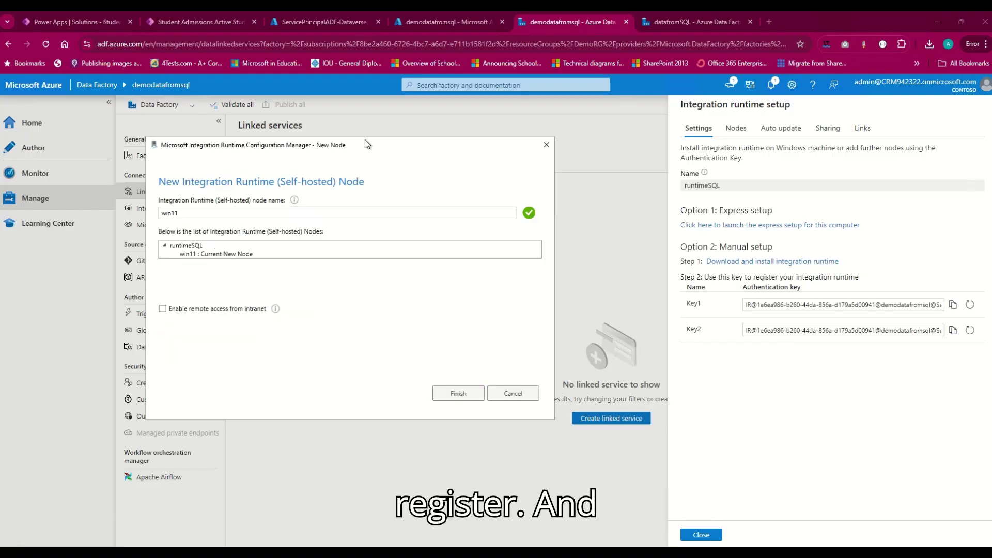
Keep win11 as the self-hosted node name under runtimeSQL, without remote intranet access, and finish registering the node
click(458, 394)
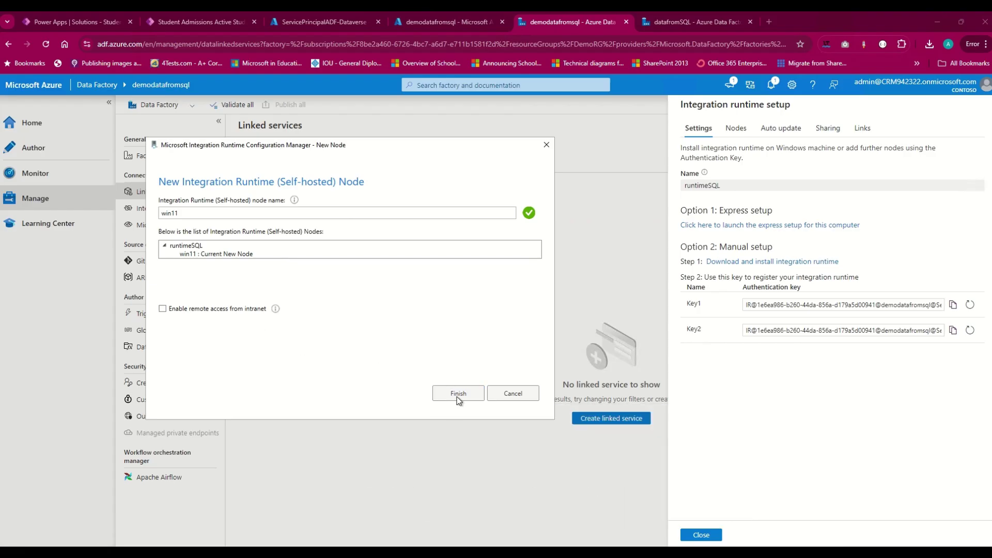
click(214, 214)
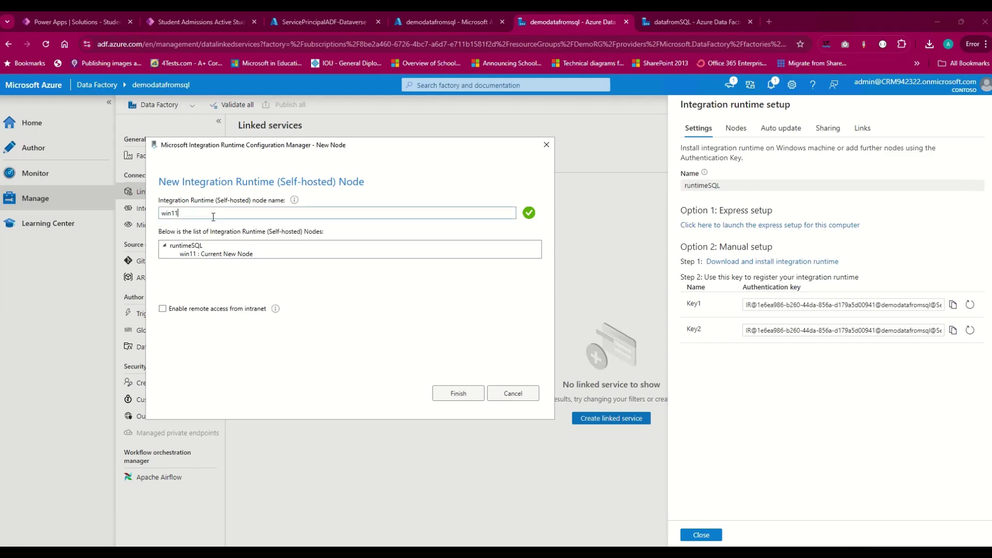
click(465, 394)
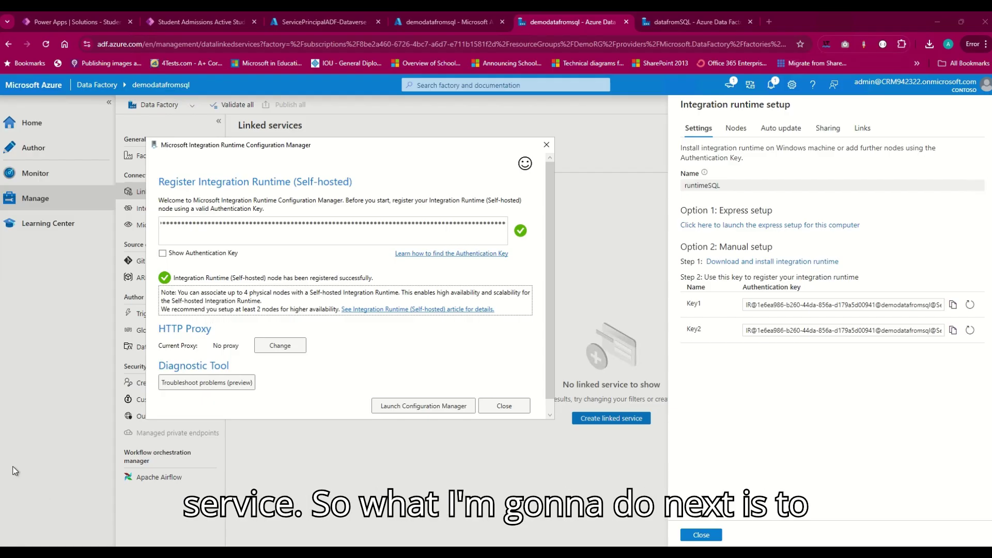
Launch the Configuration Manager to check the node's connection, and return to Data Factory to close the integration runtime setup
click(396, 406)
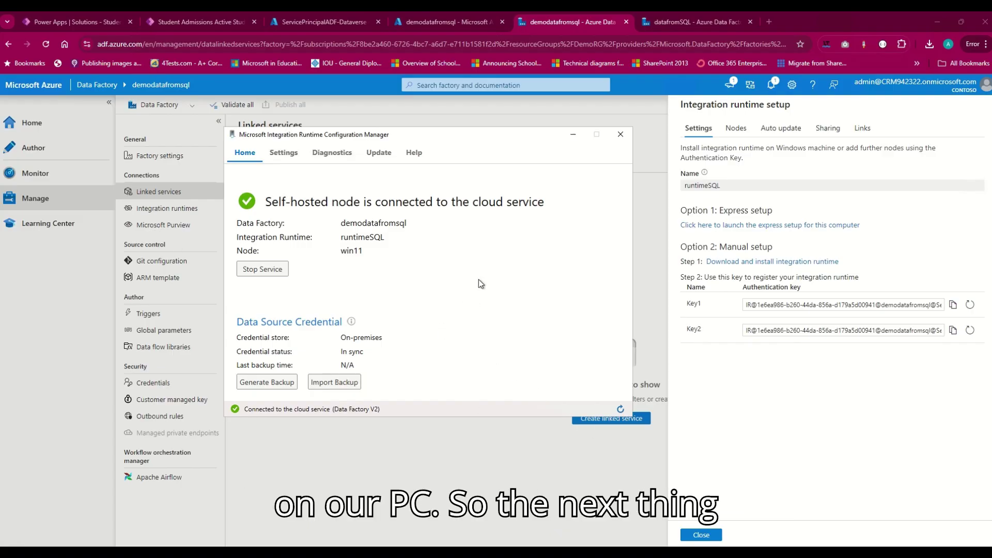
click(747, 412)
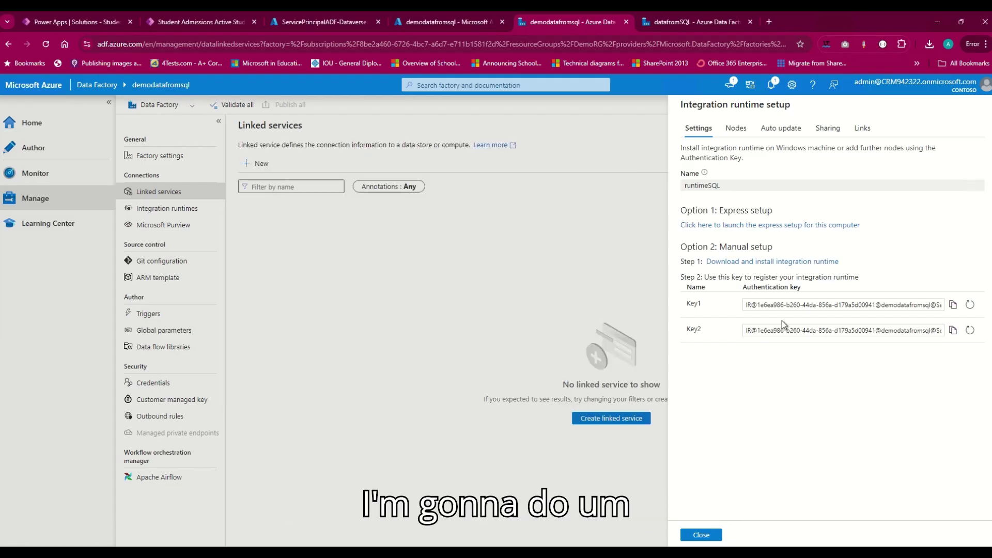
click(701, 534)
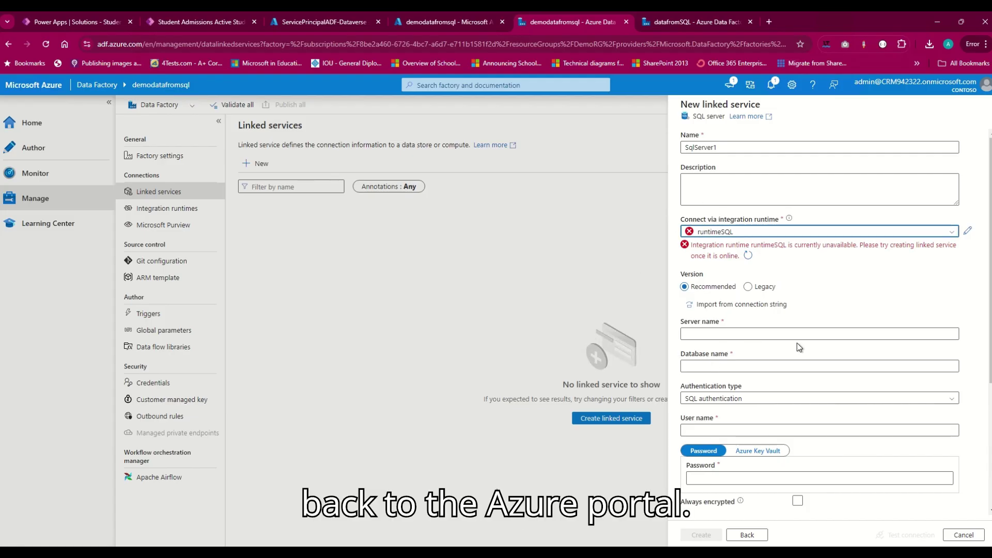
Keep runtimeSQL as the linked service's integration runtime and refresh its availability status
click(814, 234)
click(720, 277)
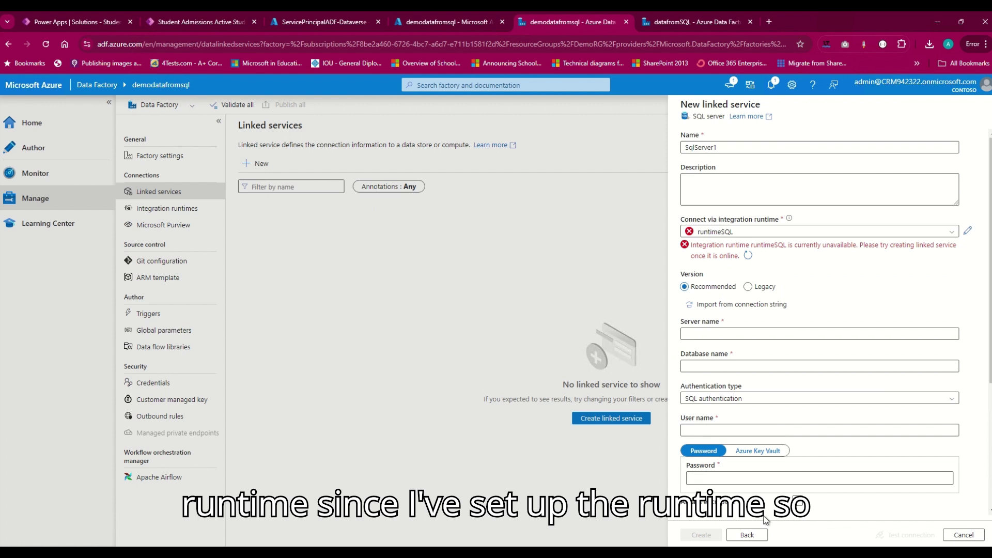
click(747, 255)
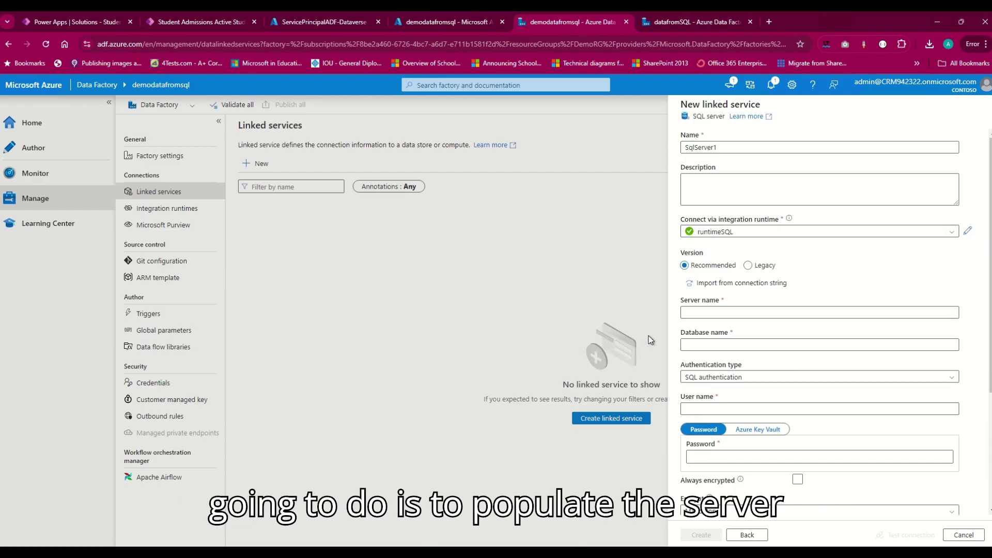
Copy win11\DEMOSQLSERVER from the sticky note and enter it as the linked service's server name
click(713, 312)
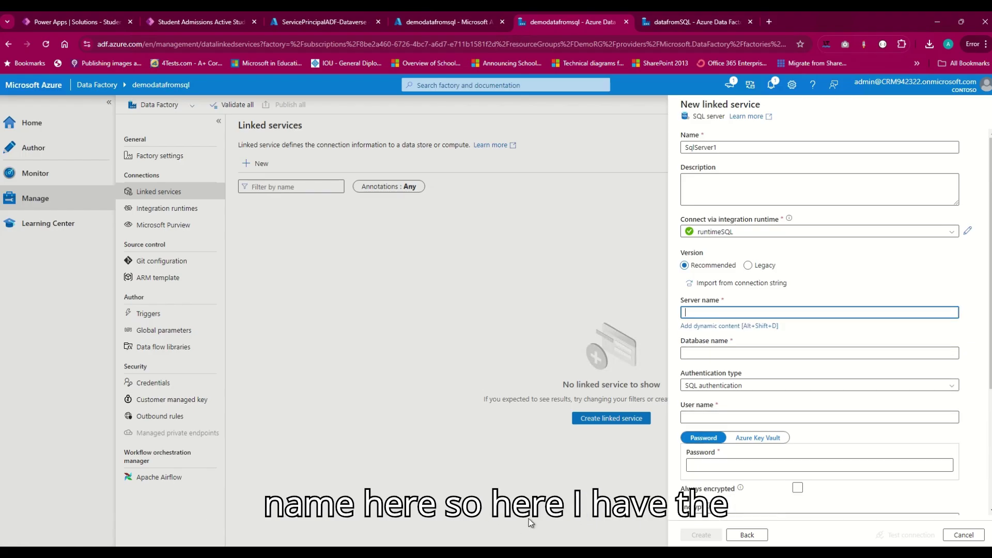
key(alt+Tab)
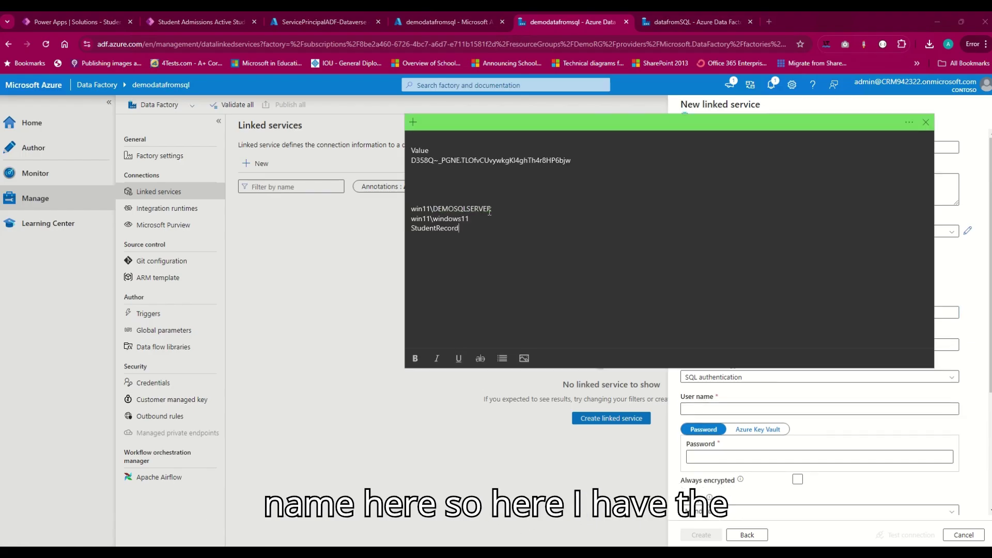
drag(491, 208, 407, 209)
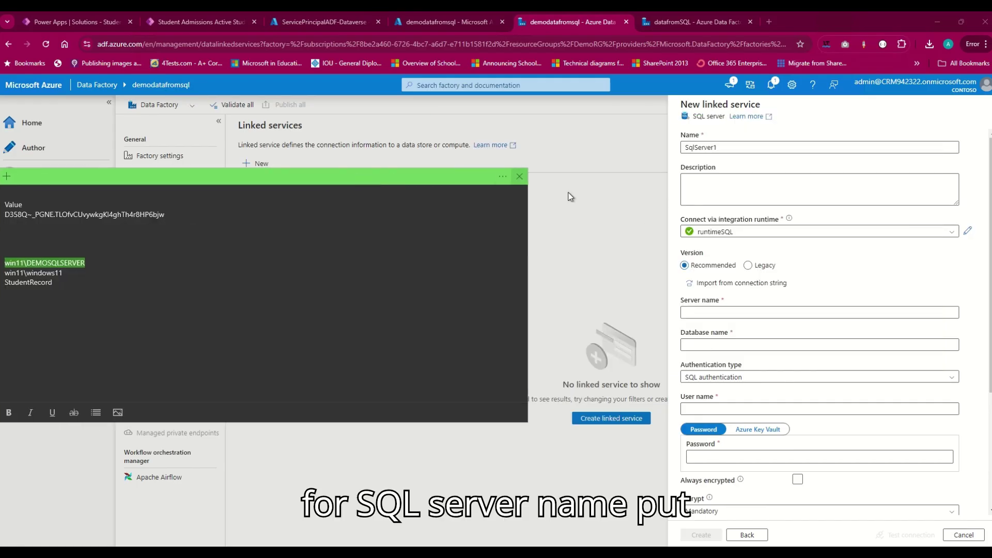
click(709, 312)
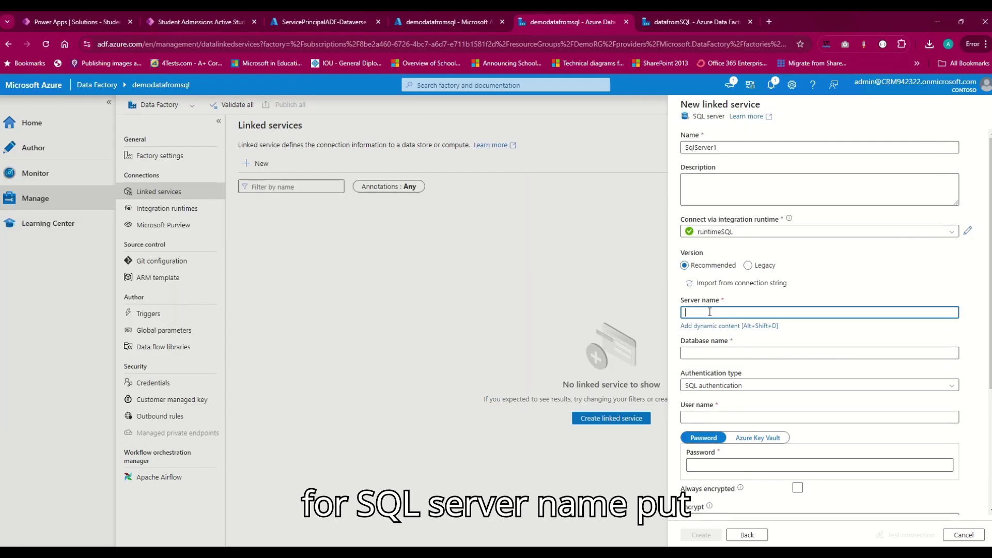
key(ctrl+v)
Copy StudentRecord from the sticky note and enter it as the linked service's database name
key(alt+Tab)
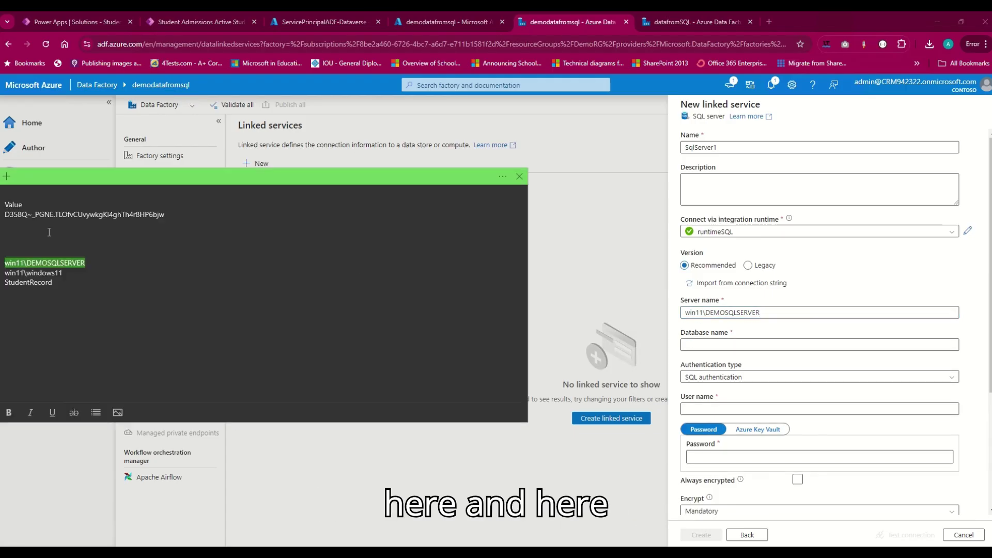
drag(64, 272, 2, 273)
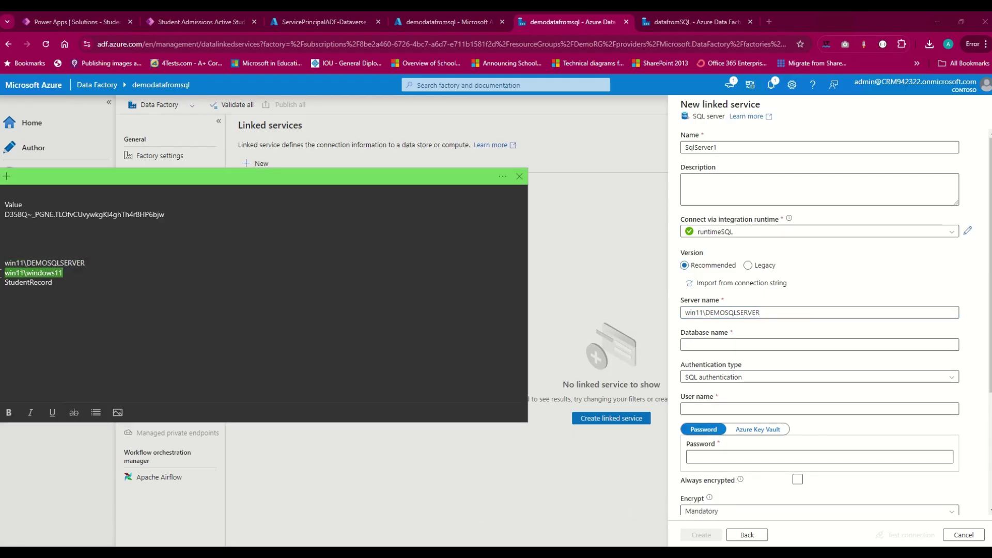
click(728, 342)
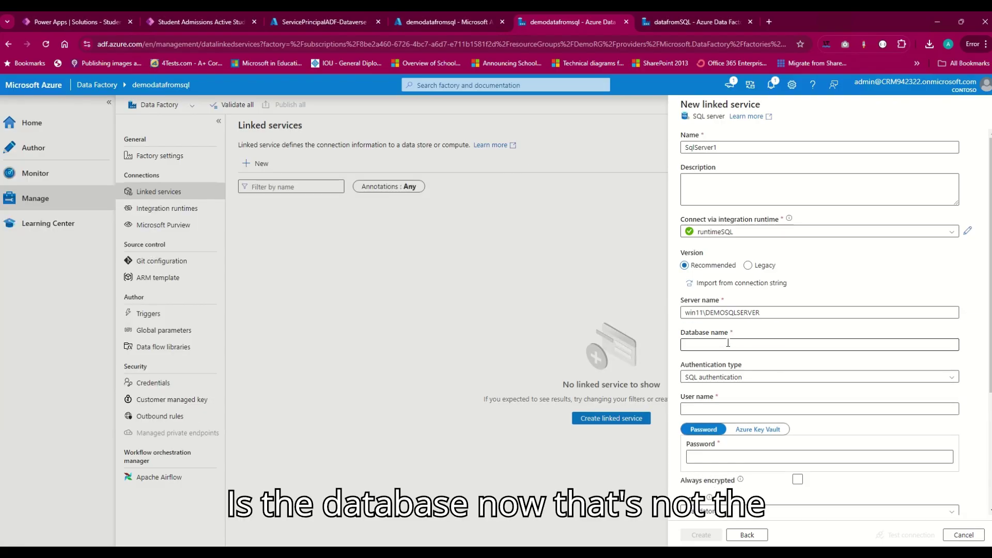
key(alt+Tab)
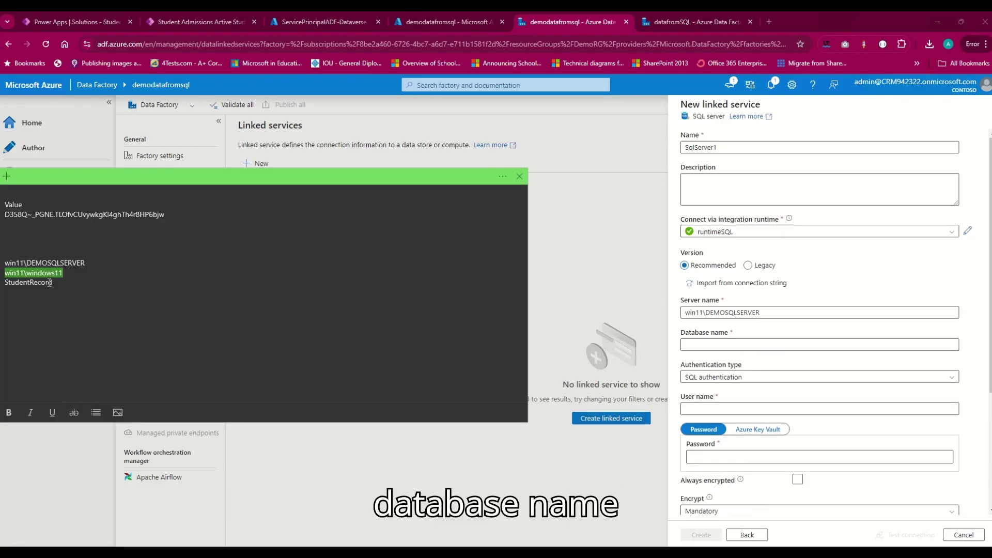
drag(53, 282, 4, 282)
key(ctrl+c)
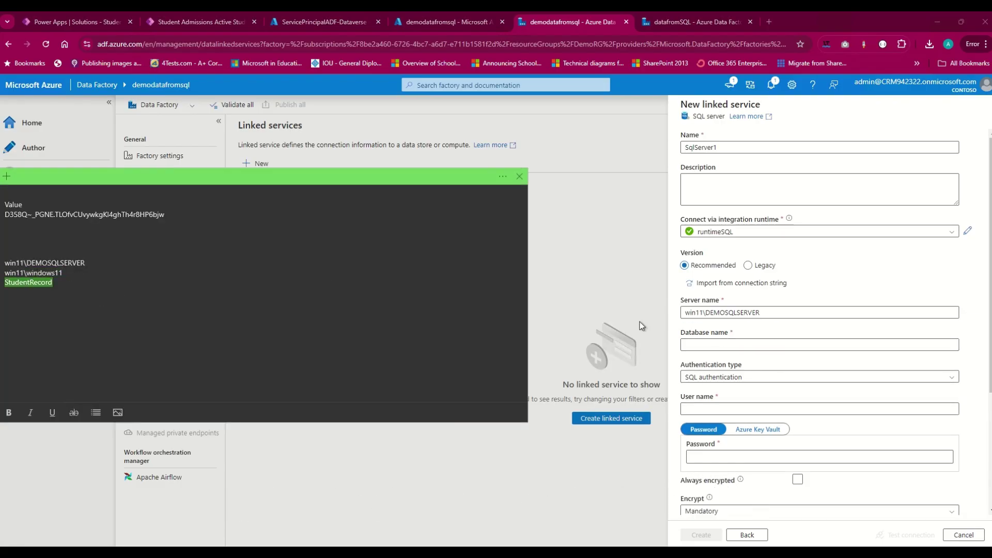
click(687, 343)
key(ctrl+v)
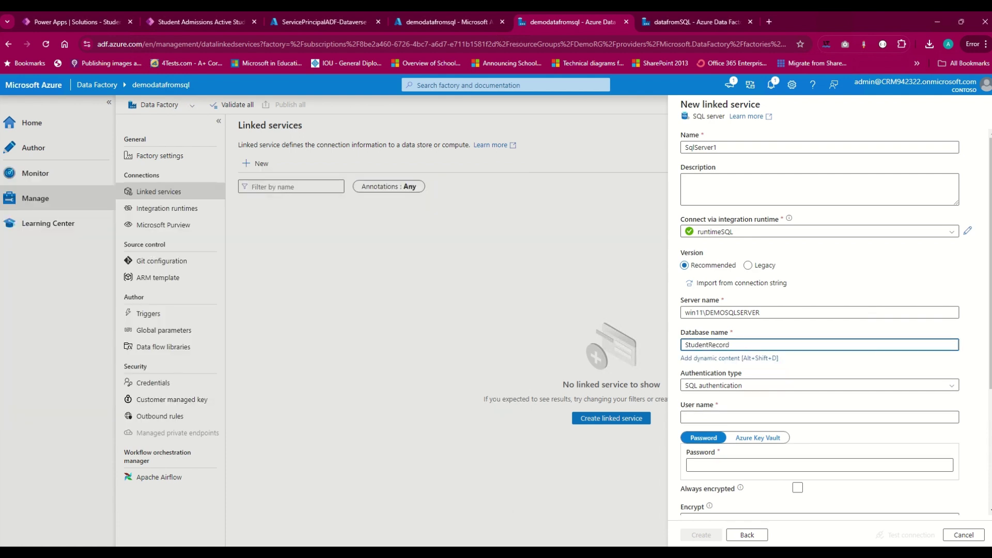
Search Windows for "sql" and launch Microsoft SQL Server Management Studio 18
key(super)
text(sq)
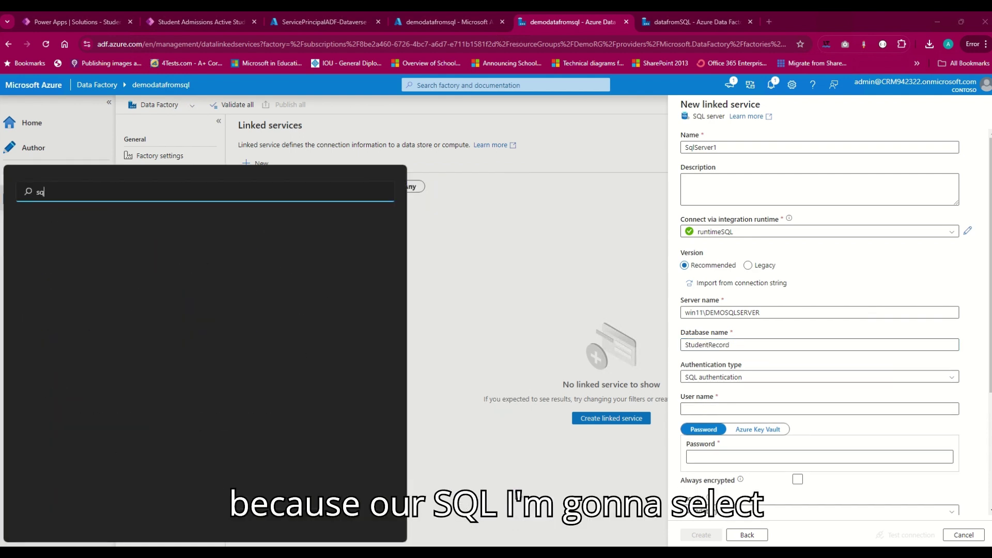
text(l)
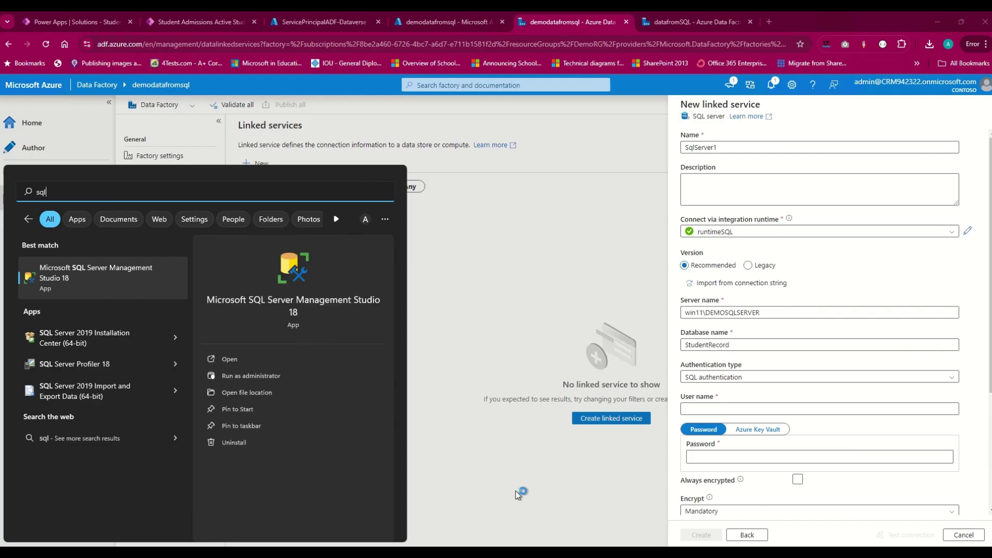
key(Return)
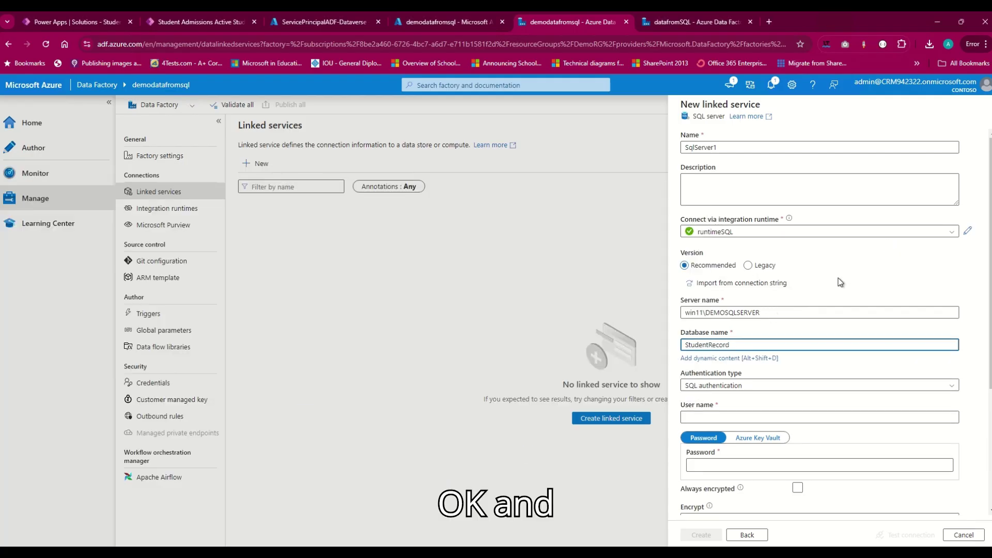
Set the authentication type to Windows authentication and enter win11\windows11, copied from the sticky note, as the user name
click(716, 377)
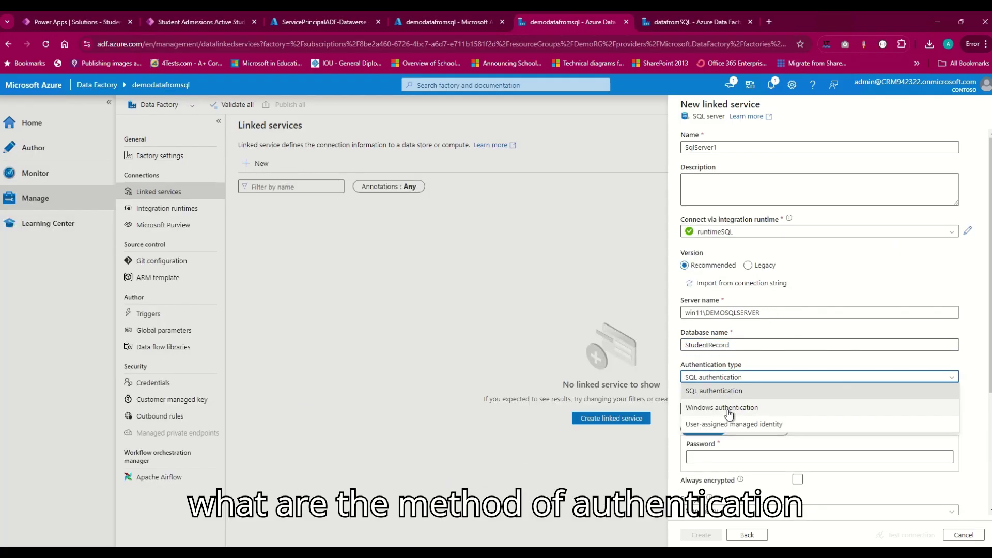
click(728, 408)
scroll(739, 401, down, 2)
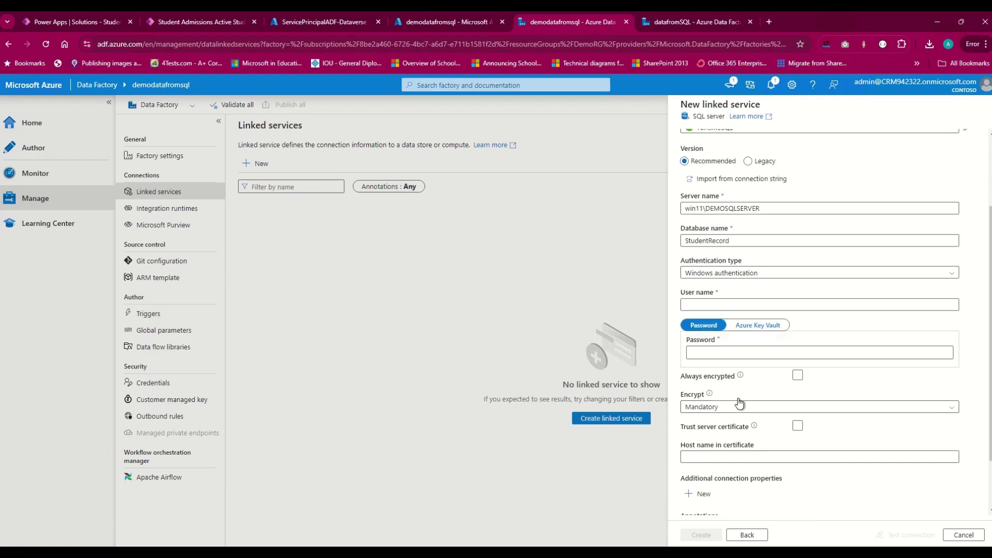
key(alt+Tab)
click(95, 296)
drag(68, 269, 2, 269)
key(ctrl+c)
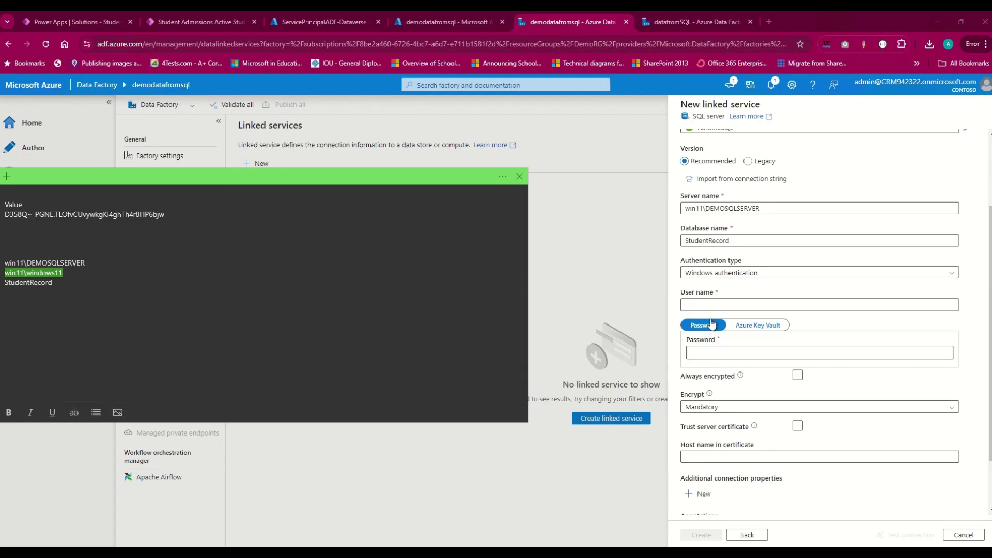
click(701, 305)
key(ctrl+v)
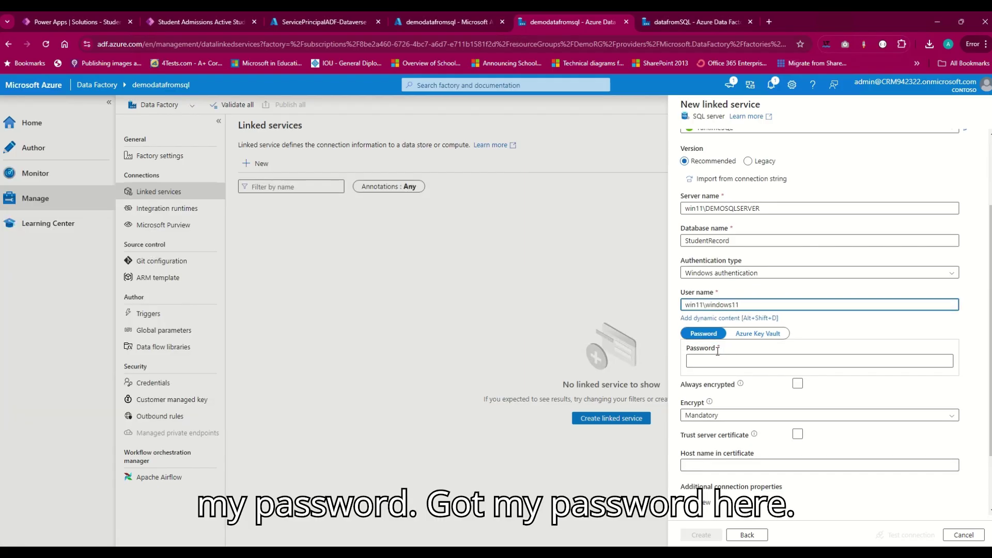
Enter the Windows account password and create the SqlServer1 linked service with mandatory encryption
click(709, 354)
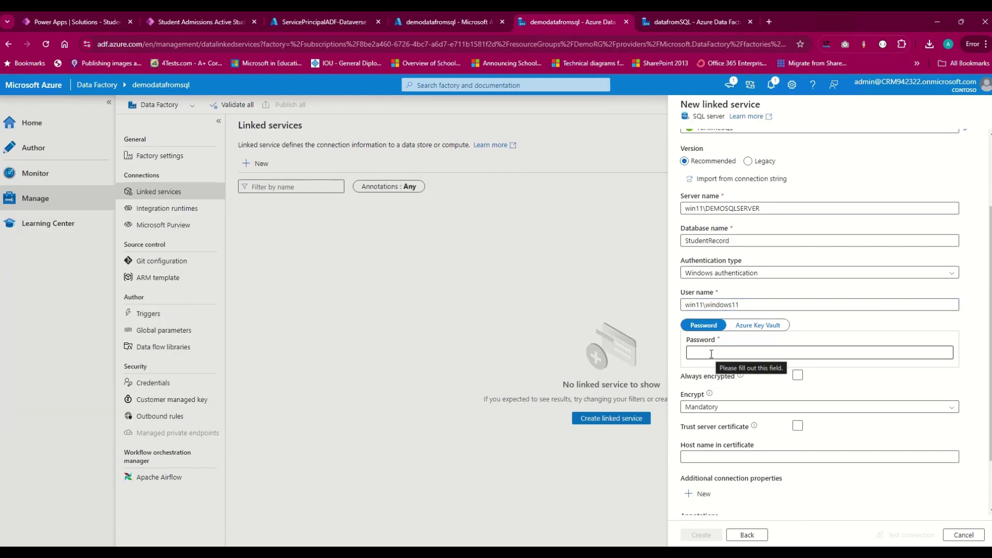
click(711, 353)
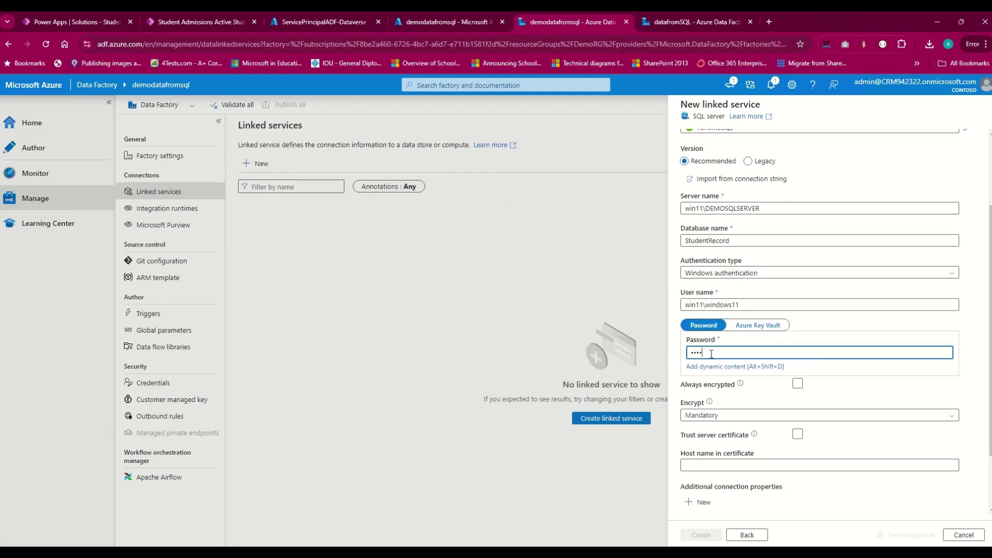
text(•••••••)
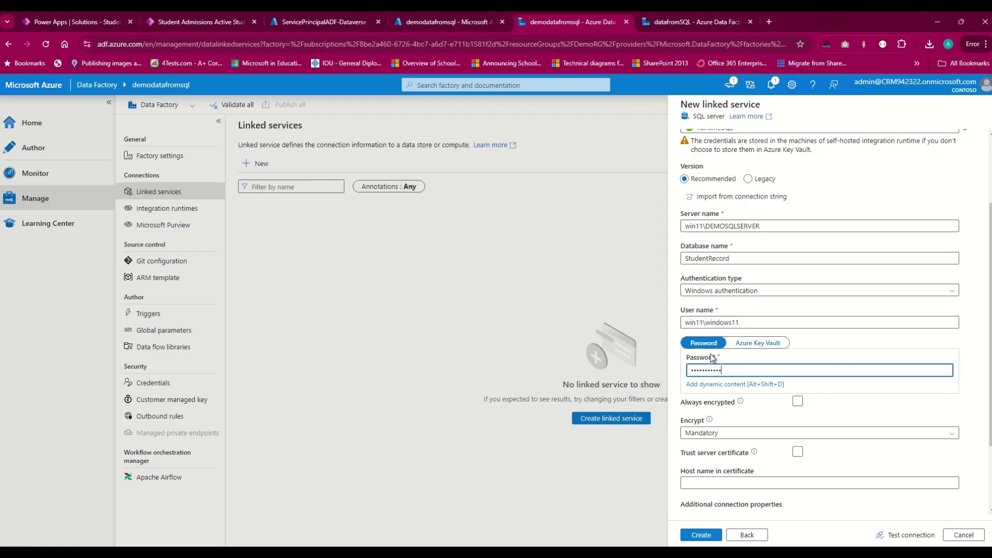
scroll(716, 399, down, 2)
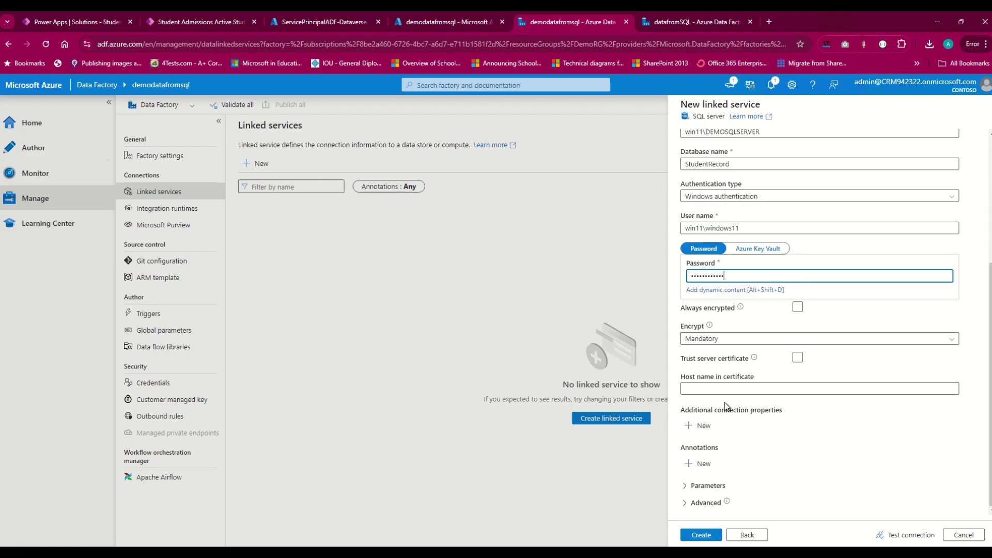
click(698, 535)
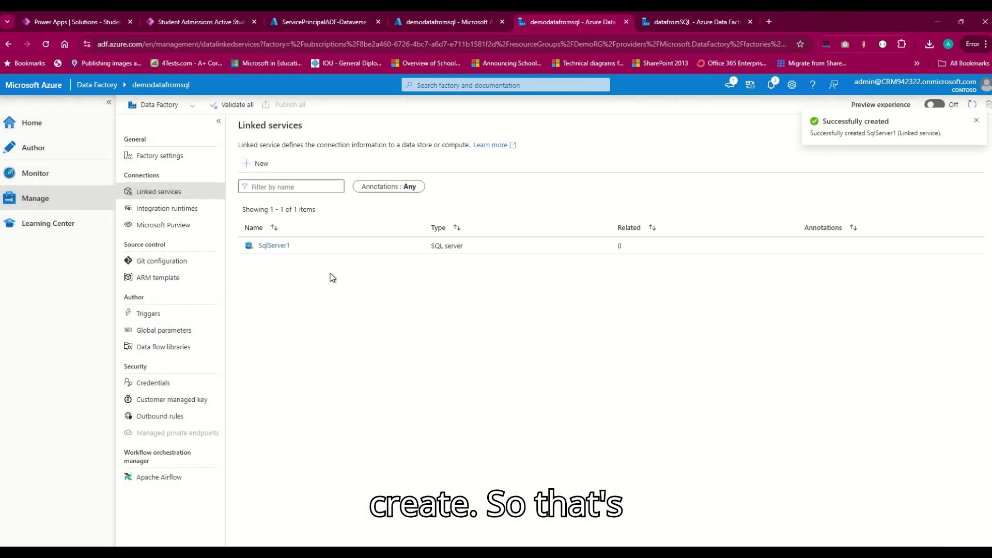
Open the SqlServer1 linked service for editing and test its connection
click(272, 245)
scroll(878, 465, down, 3)
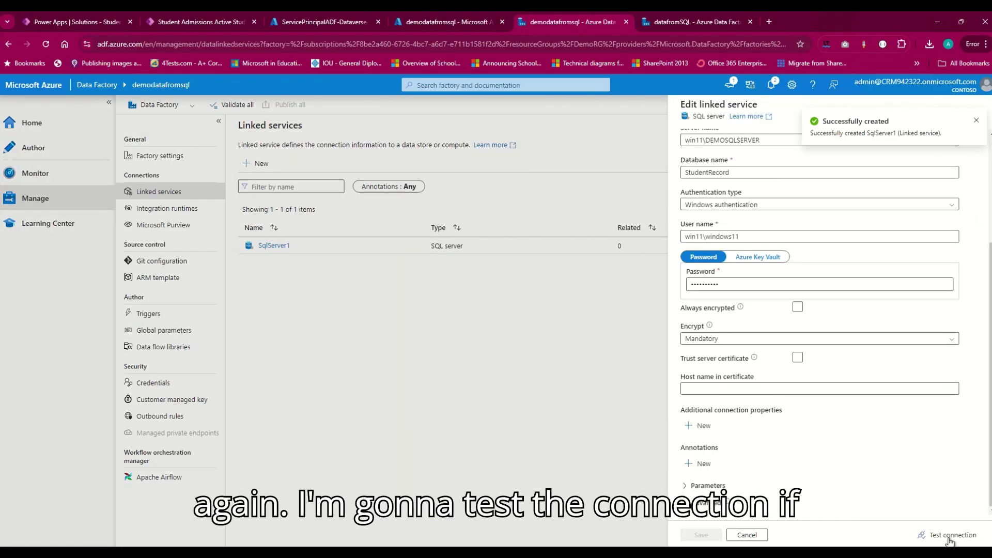
click(948, 535)
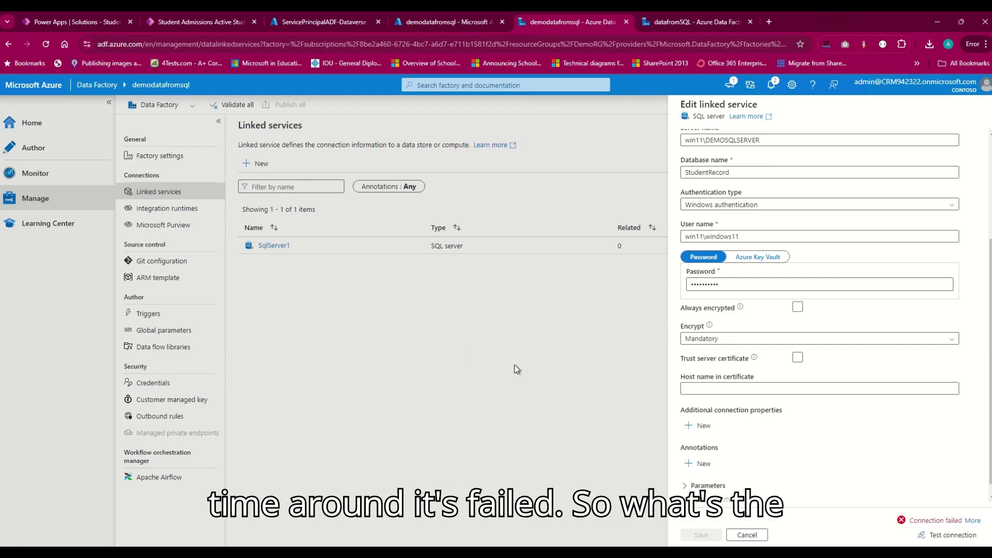
Read the full error details of the SqlServer1 connection test and close them
click(972, 520)
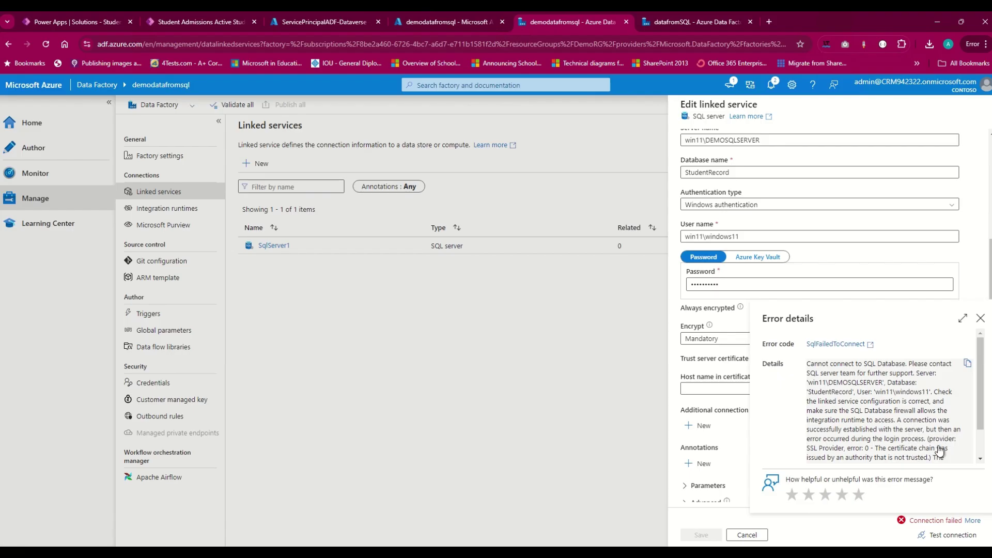
scroll(941, 417, down, 1)
scroll(858, 408, up, 1)
scroll(852, 408, down, 1)
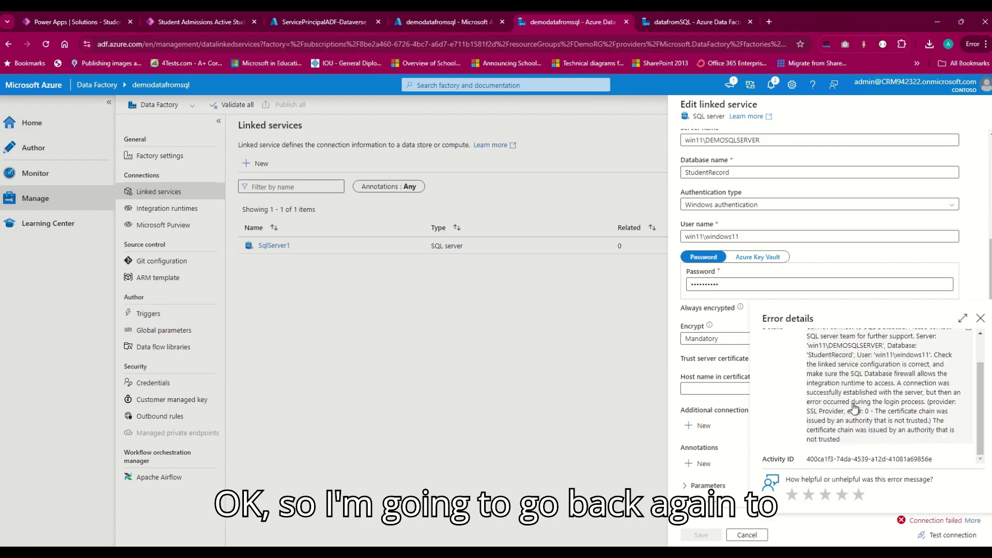
scroll(857, 407, up, 1)
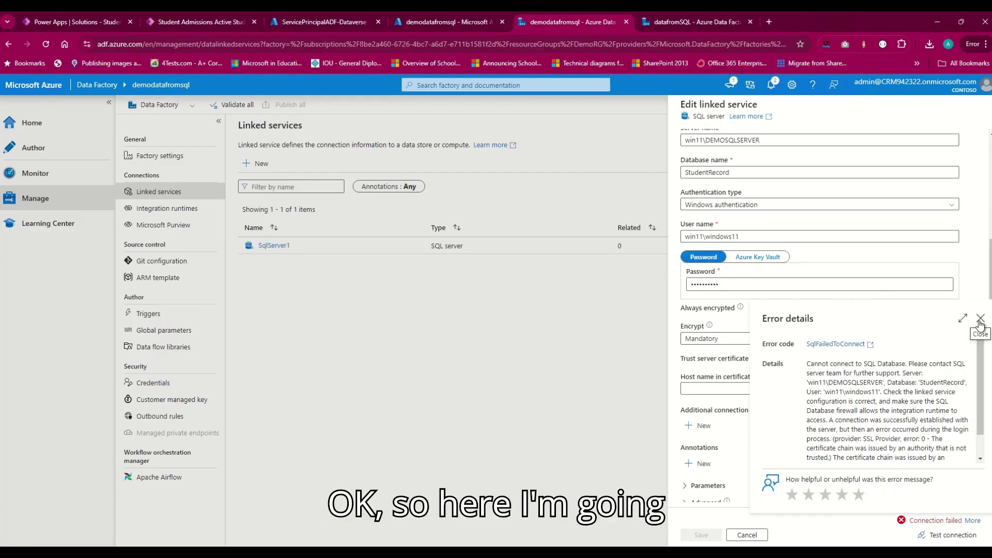
click(981, 317)
Check the password, server name, database name and user name entries of the SqlServer1 linked service
click(751, 281)
double_click(732, 283)
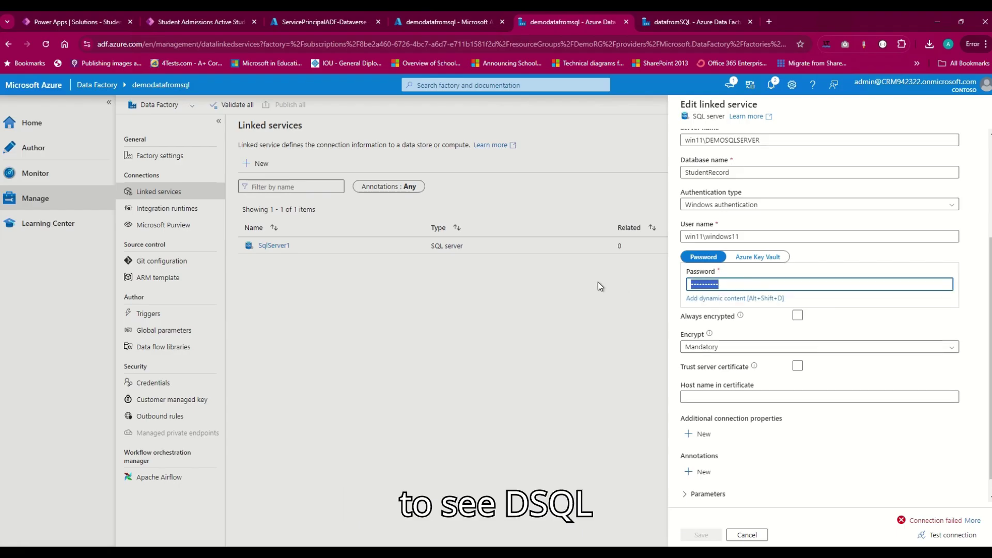
click(796, 140)
scroll(794, 249, up, 2)
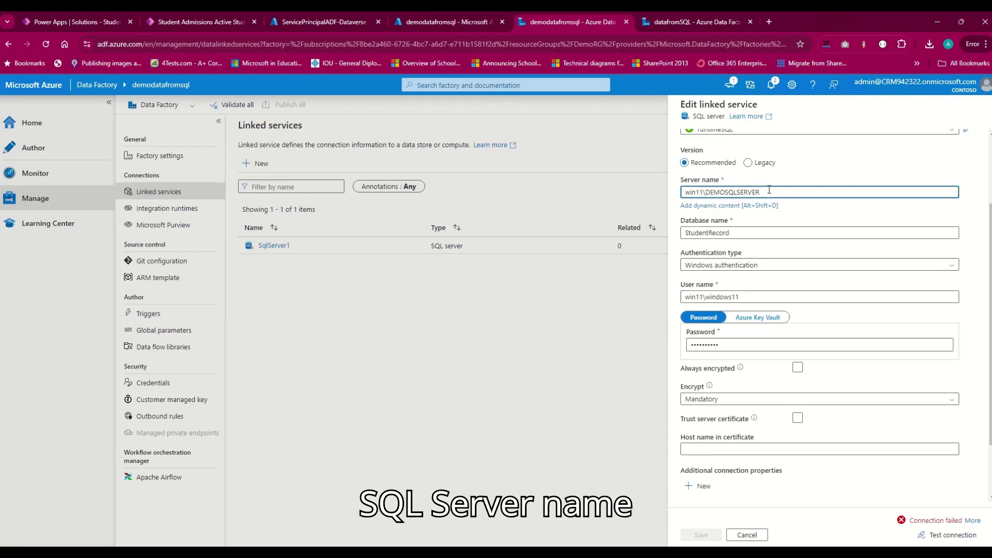
click(754, 228)
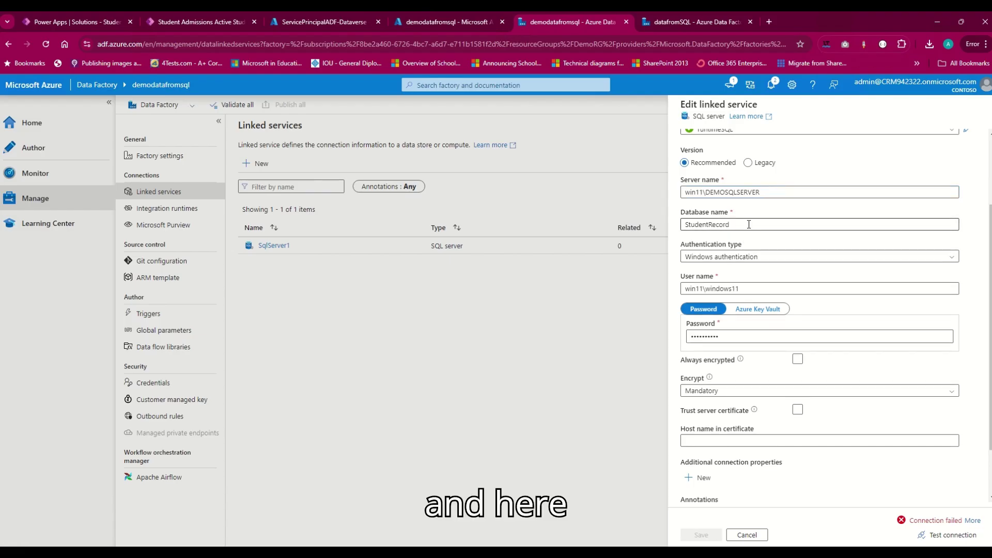
click(747, 232)
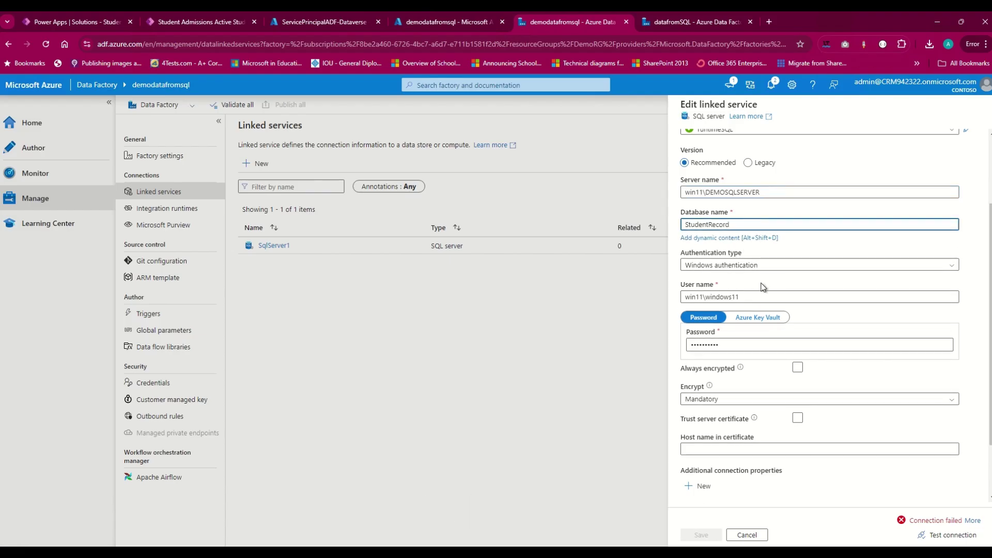
click(749, 296)
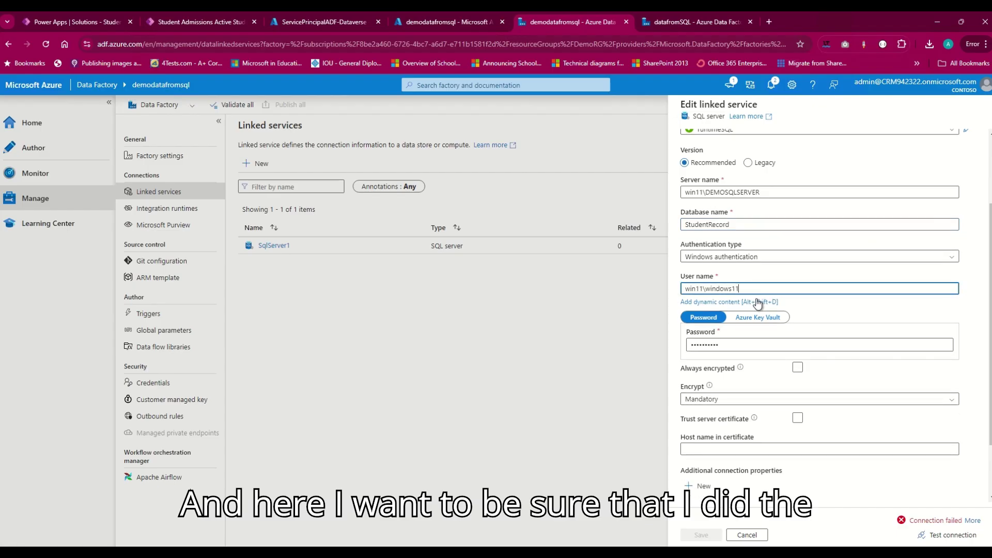
Re-enter the Windows account password for the SqlServer1 linked service and test its connection
drag(736, 350, 674, 333)
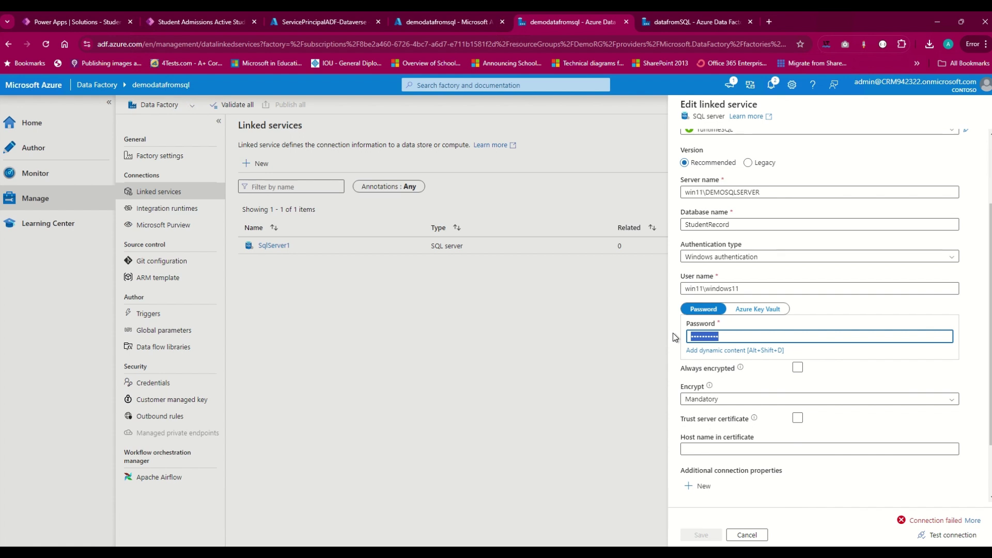
text(••••)
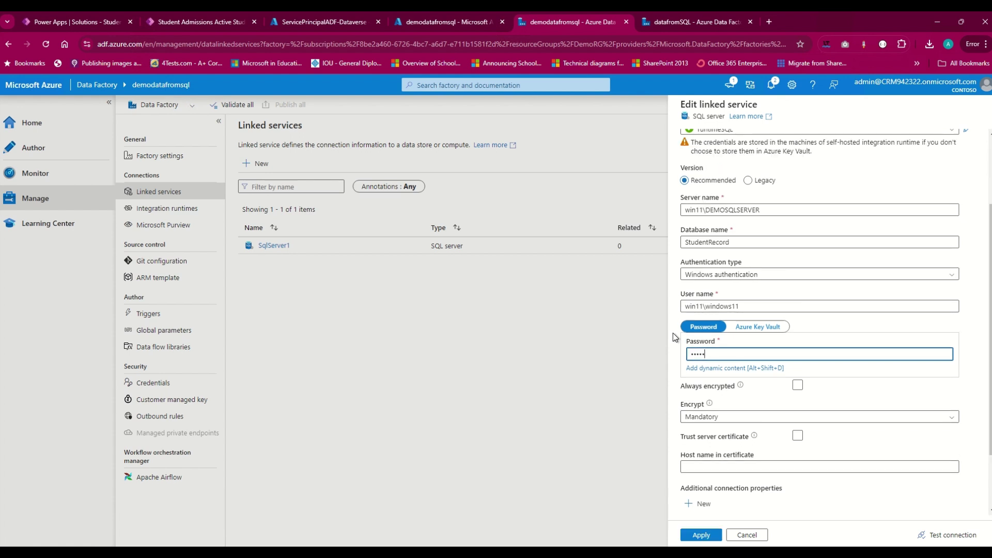
text(••••••••)
click(940, 537)
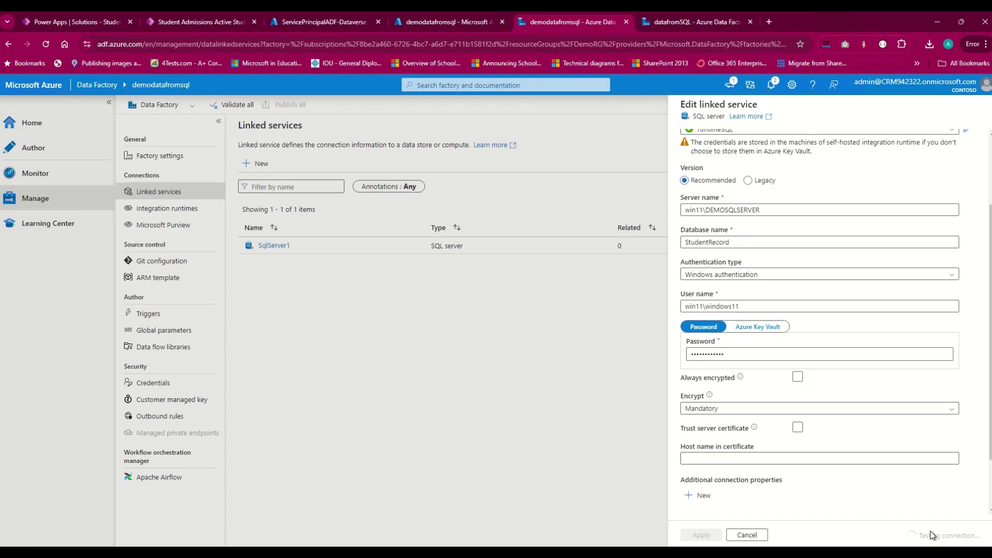
Enable Trust server certificate for the SqlServer1 linked service
scroll(808, 302, up, 1)
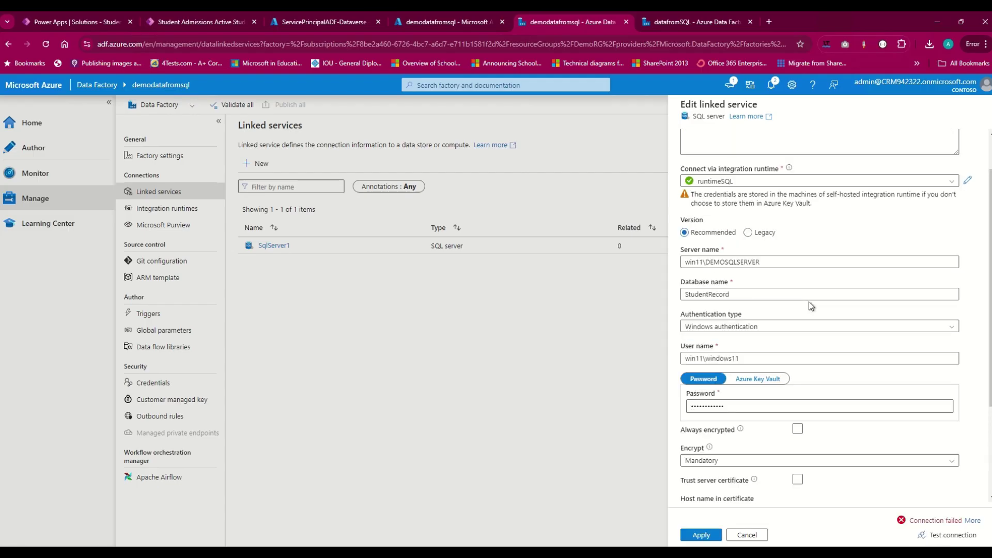
scroll(808, 301, down, 2)
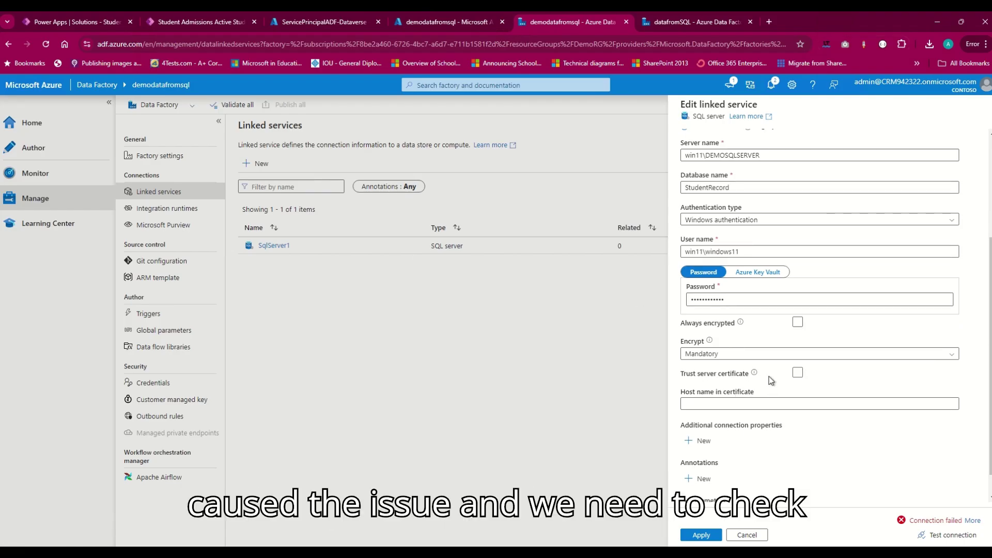
click(800, 379)
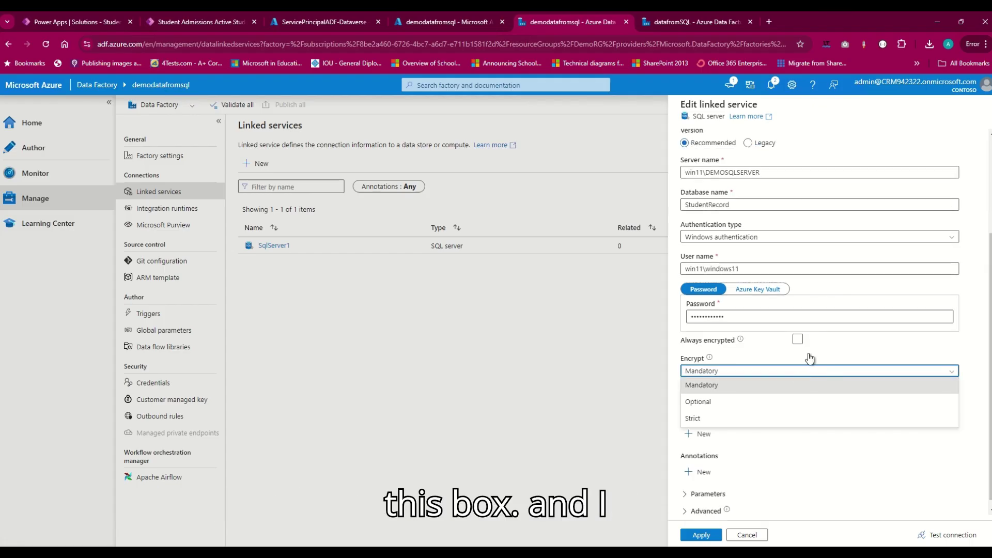
click(797, 341)
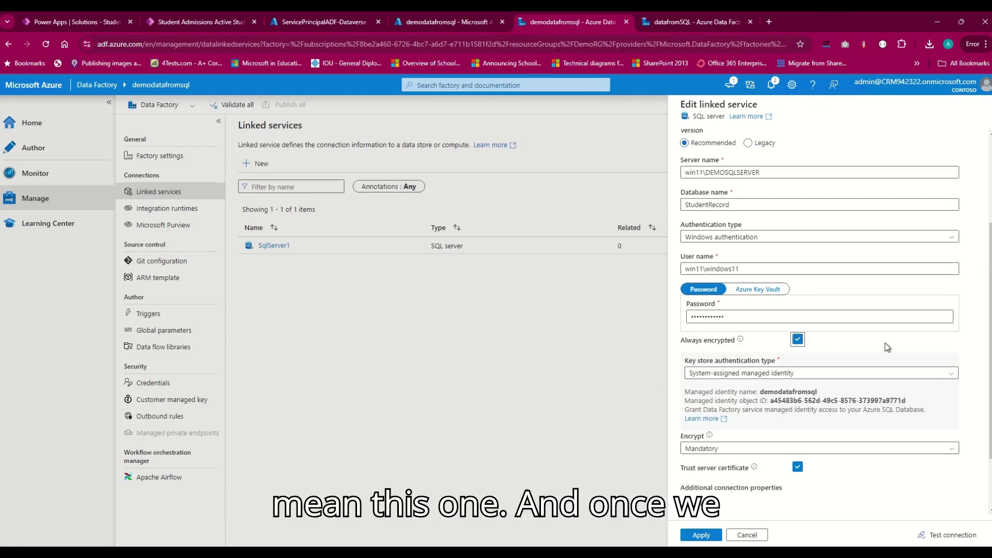
click(800, 373)
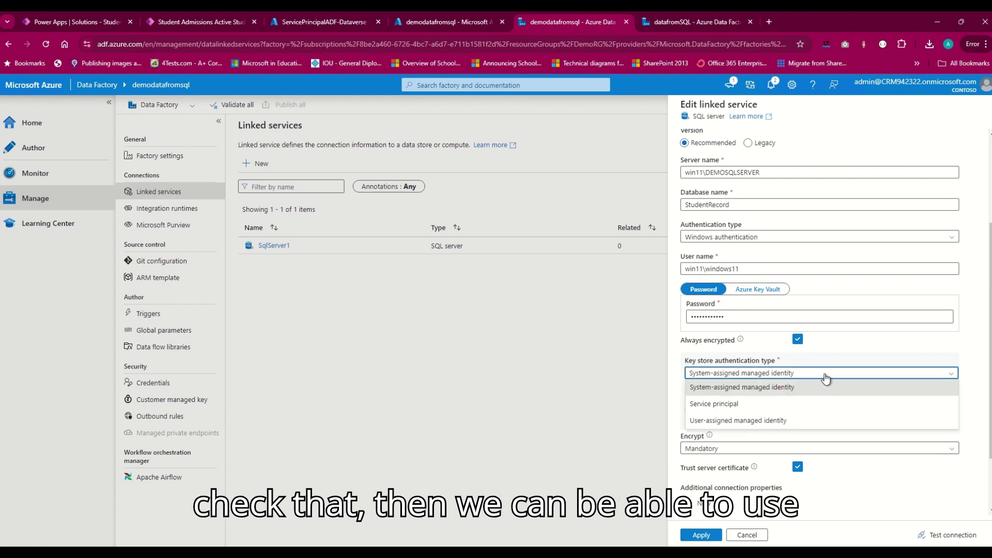
click(733, 404)
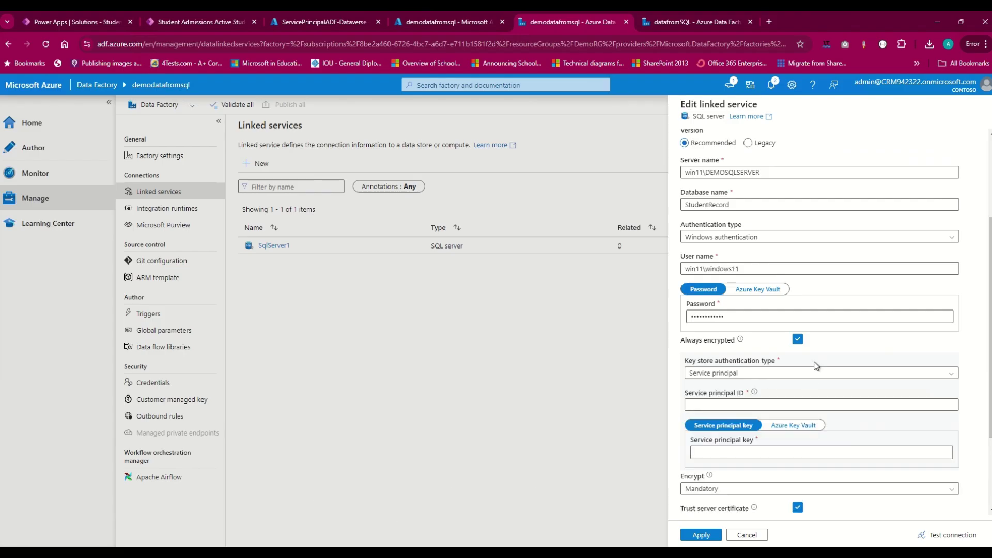
click(785, 373)
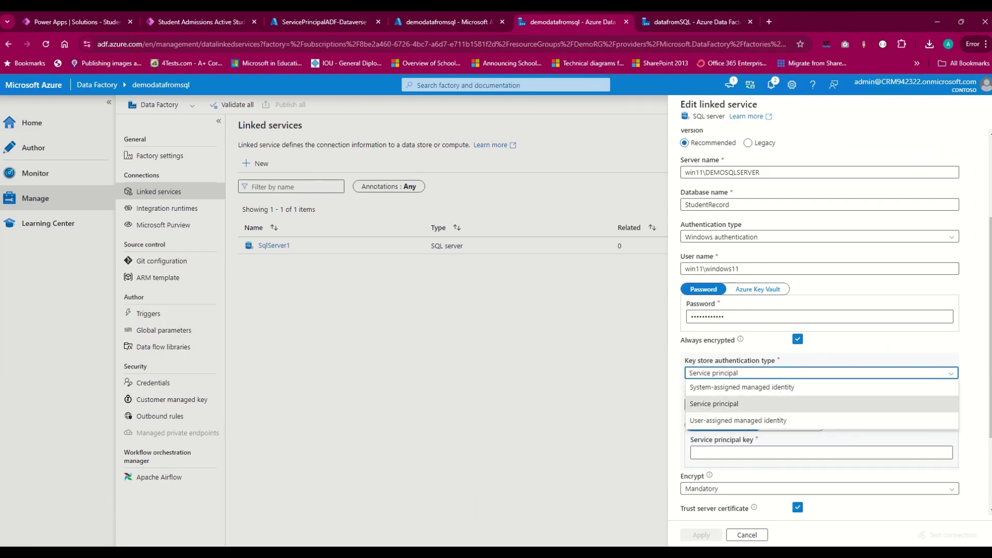
key(Escape)
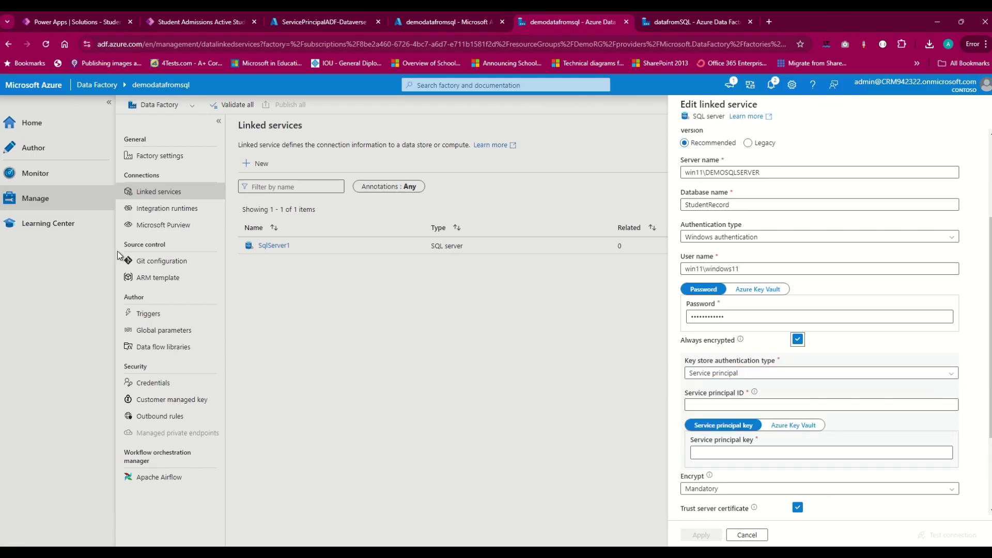
click(798, 341)
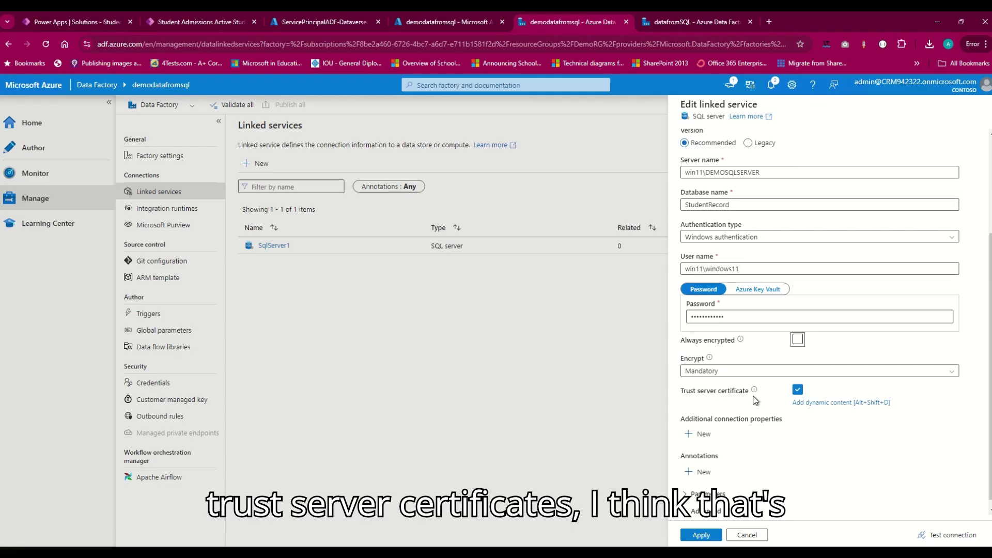
Apply the SqlServer1 changes, then reopen the saved linked service to retest its connection and close it
click(698, 535)
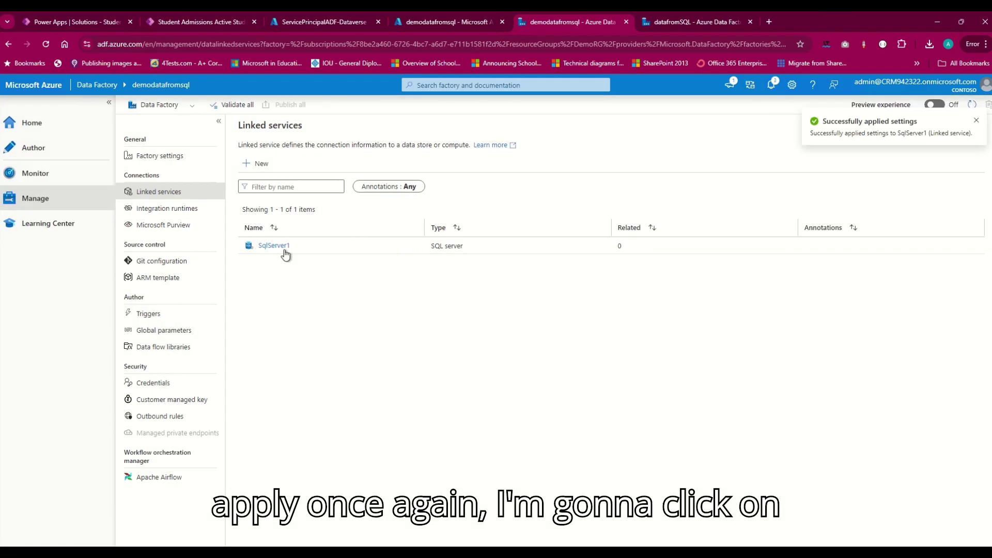
click(275, 246)
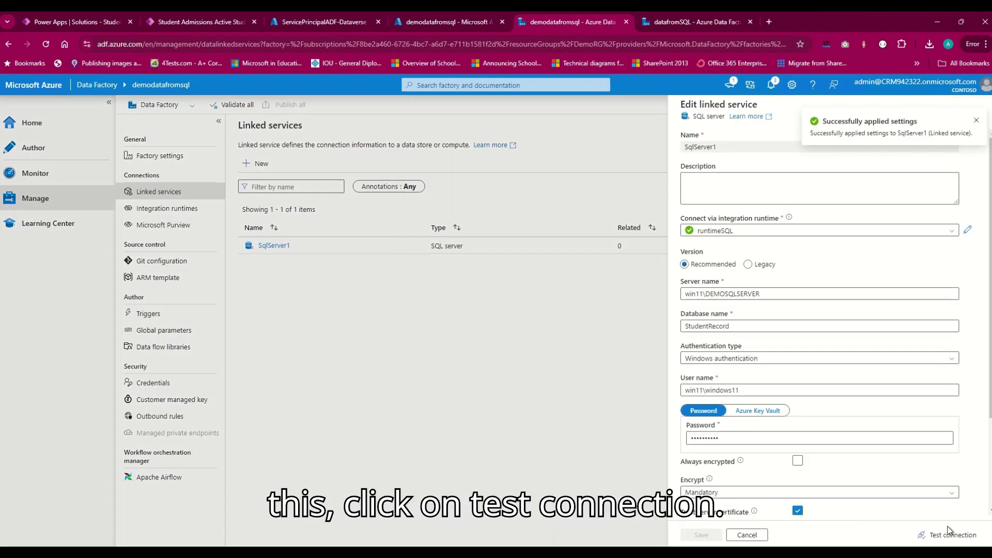
click(952, 533)
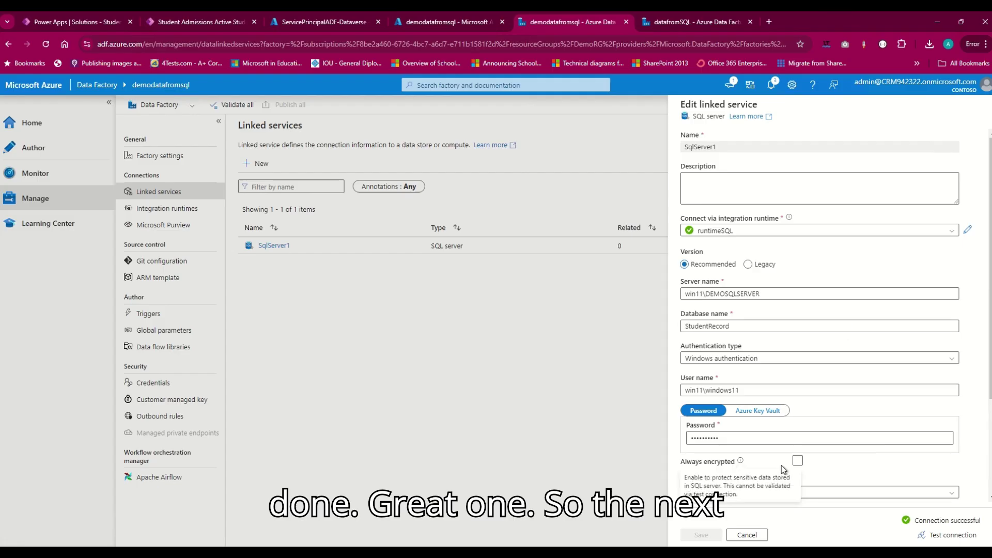
scroll(771, 363, down, 3)
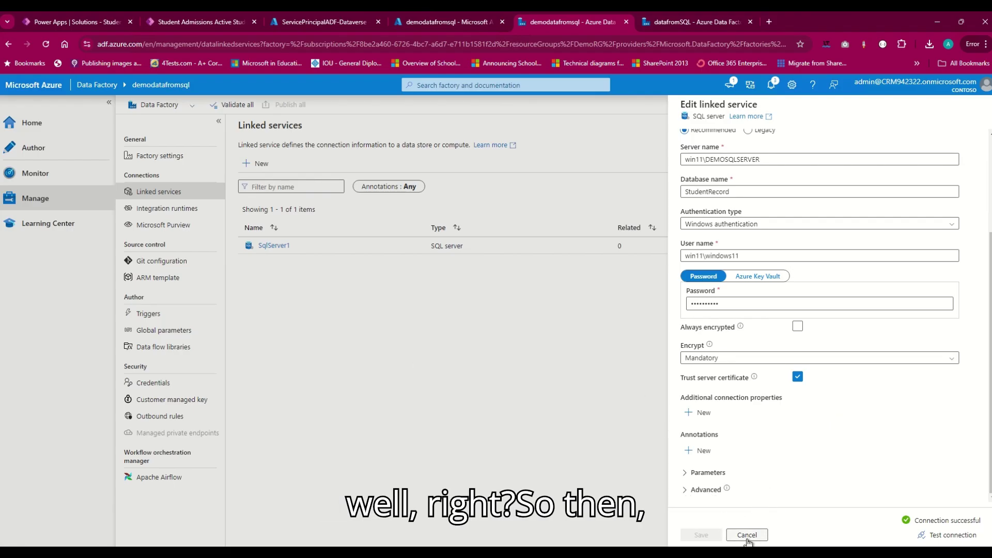
click(746, 535)
Start a new Dataverse (Common Data Service for Apps) linked service that connects via AutoResolveIntegrationRuntime
click(259, 164)
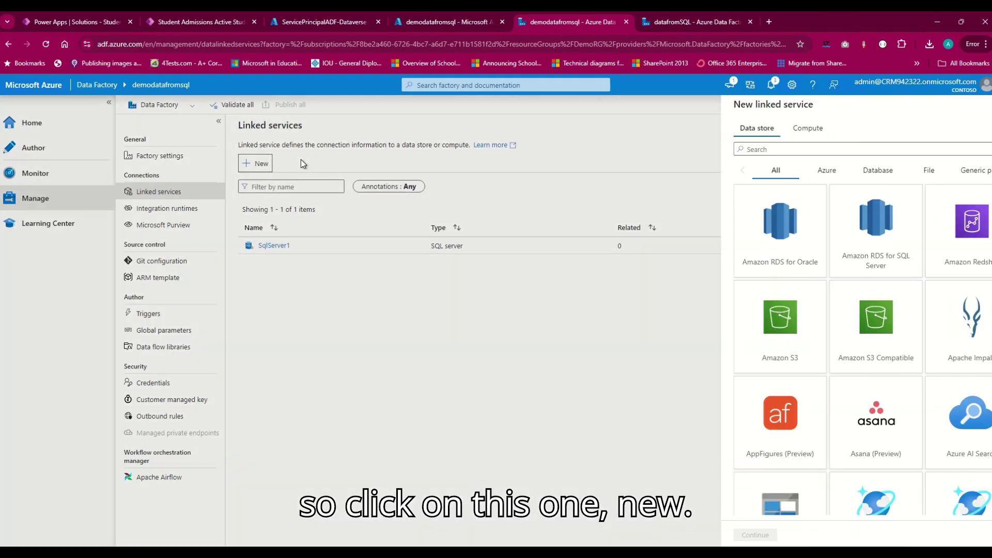
text(f)
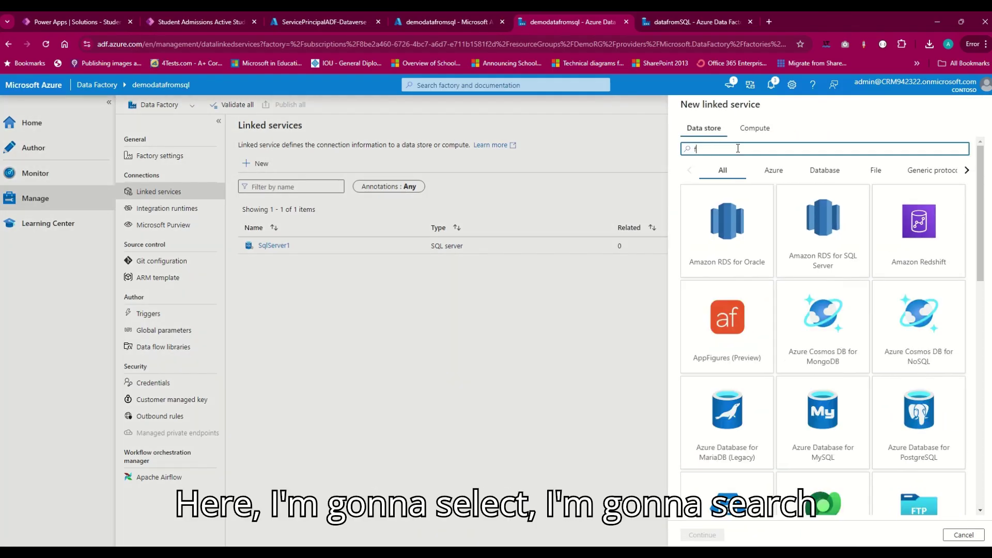
key(BackSpace)
text(data)
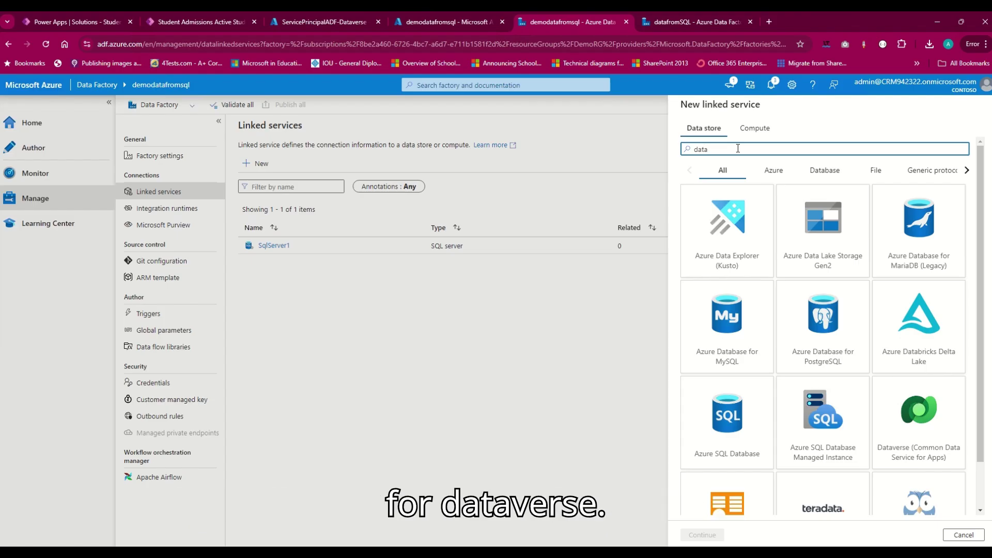
text(ver)
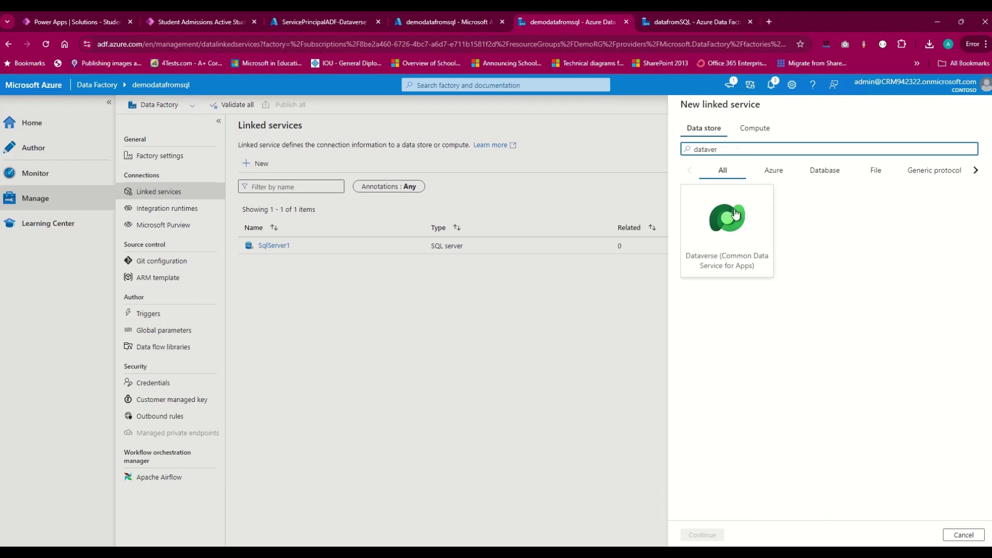
click(735, 214)
click(703, 535)
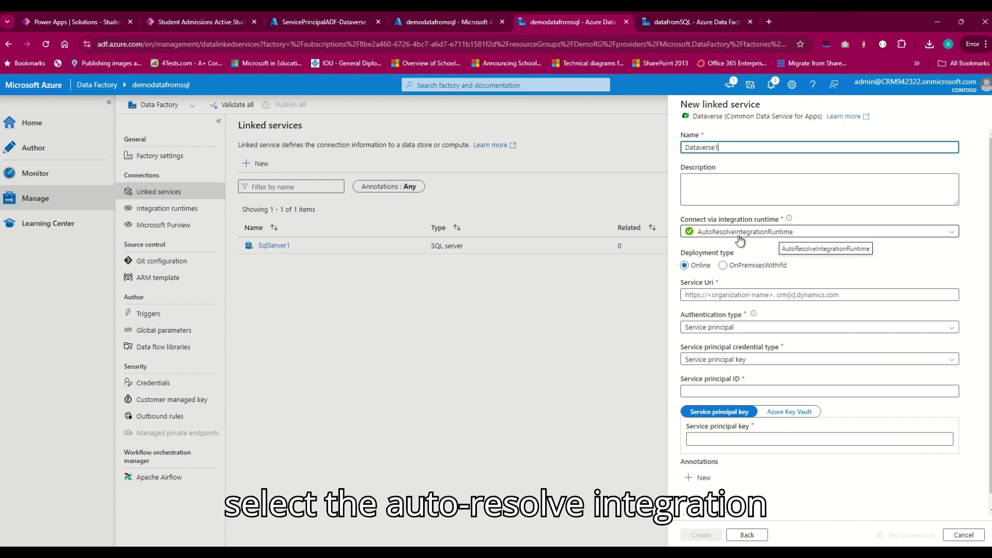
click(775, 232)
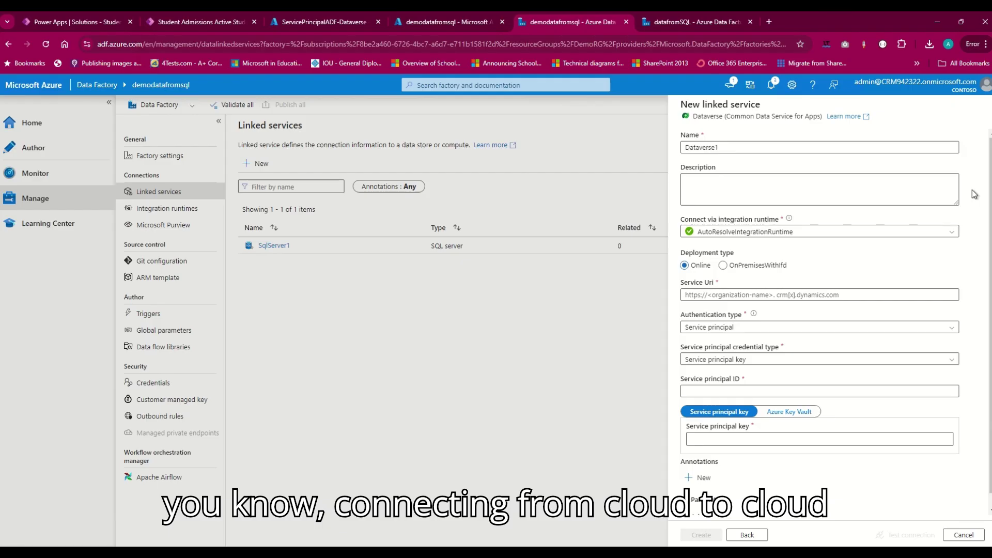
click(739, 295)
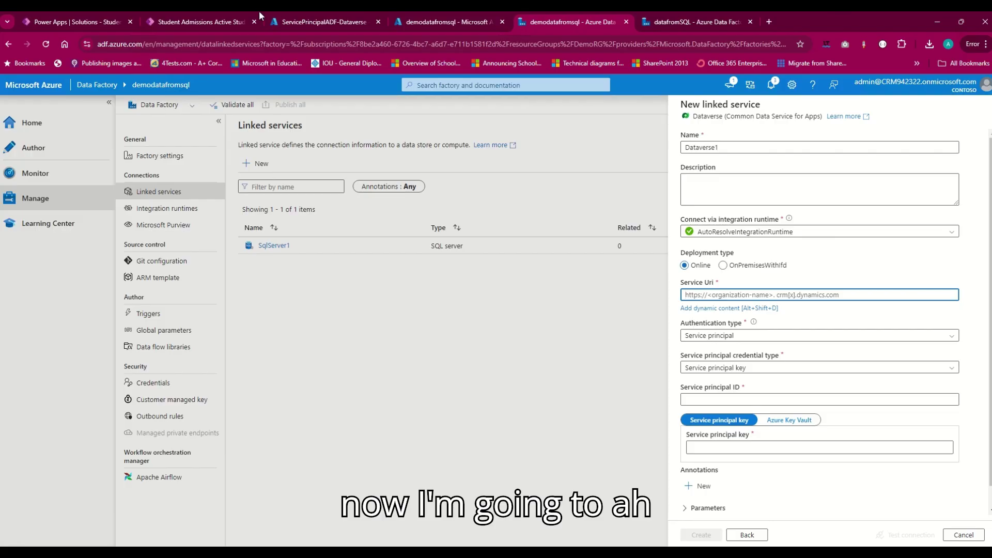
click(182, 21)
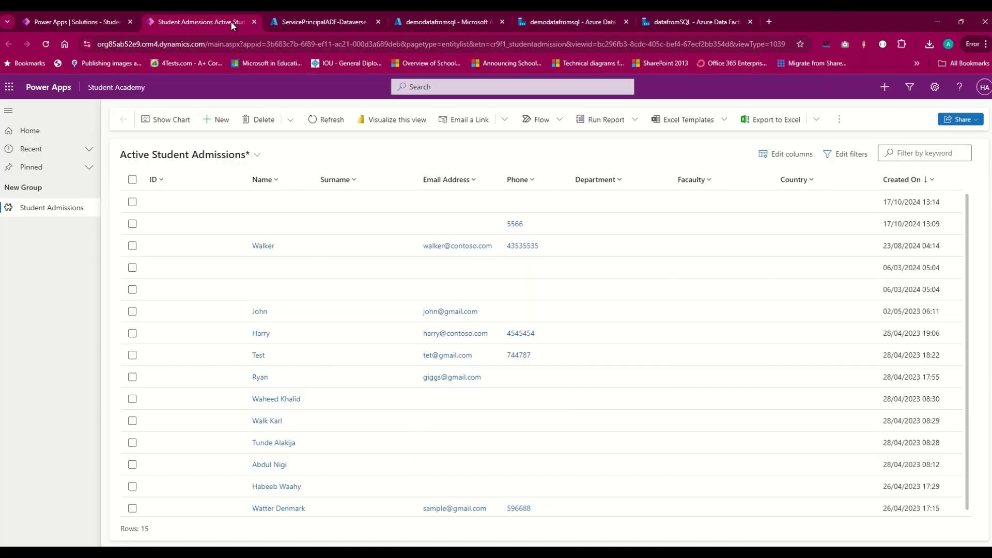
click(173, 44)
drag(229, 44, 55, 47)
key(ctrl+c)
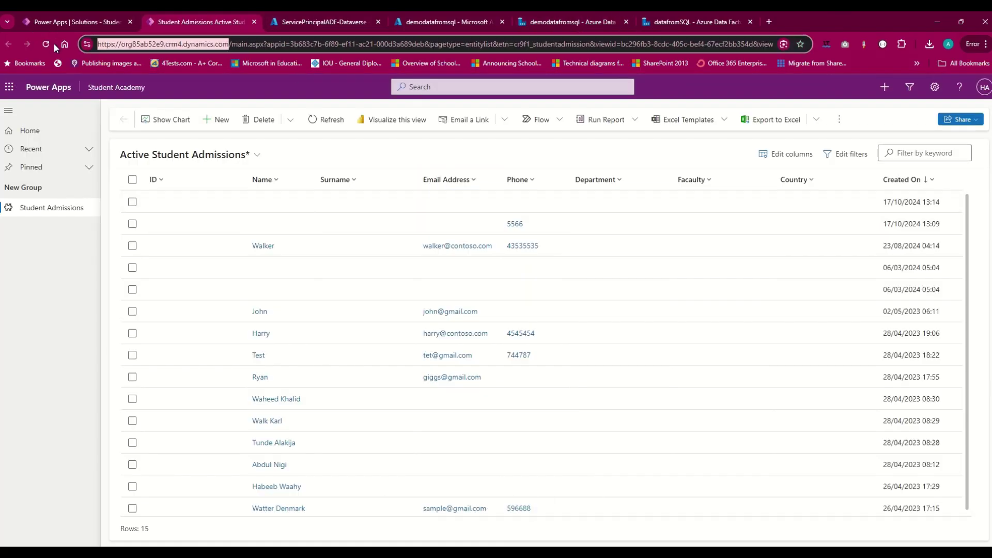
click(670, 22)
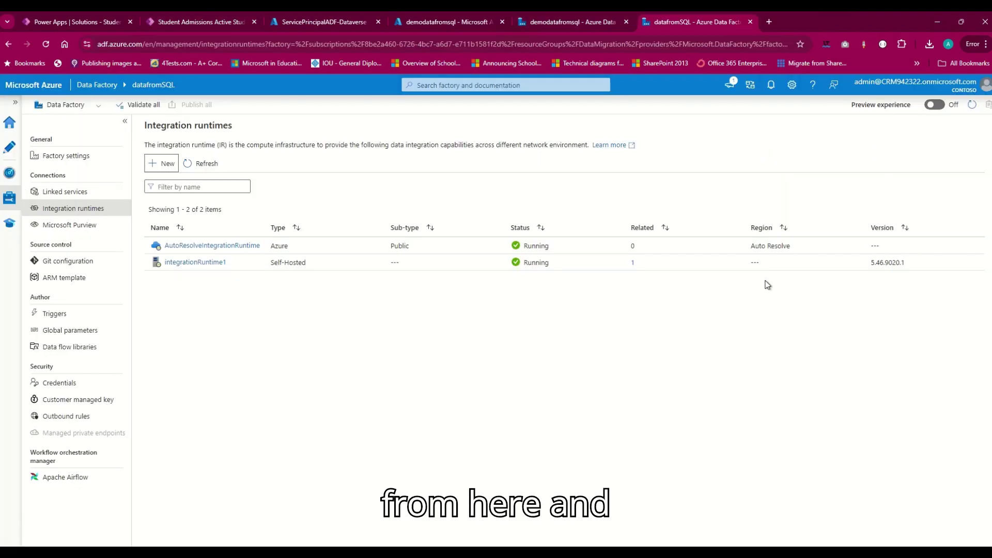
click(542, 22)
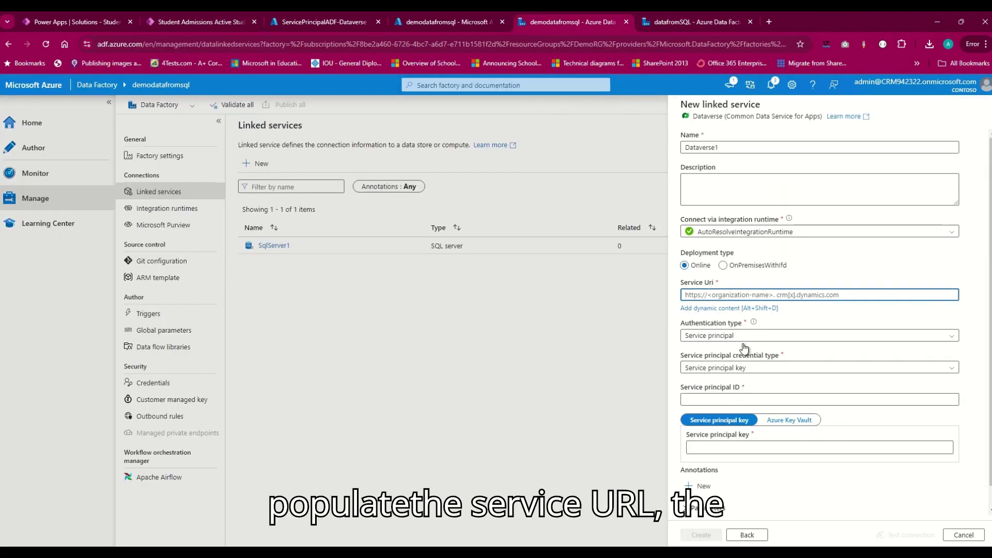
key(ctrl+v)
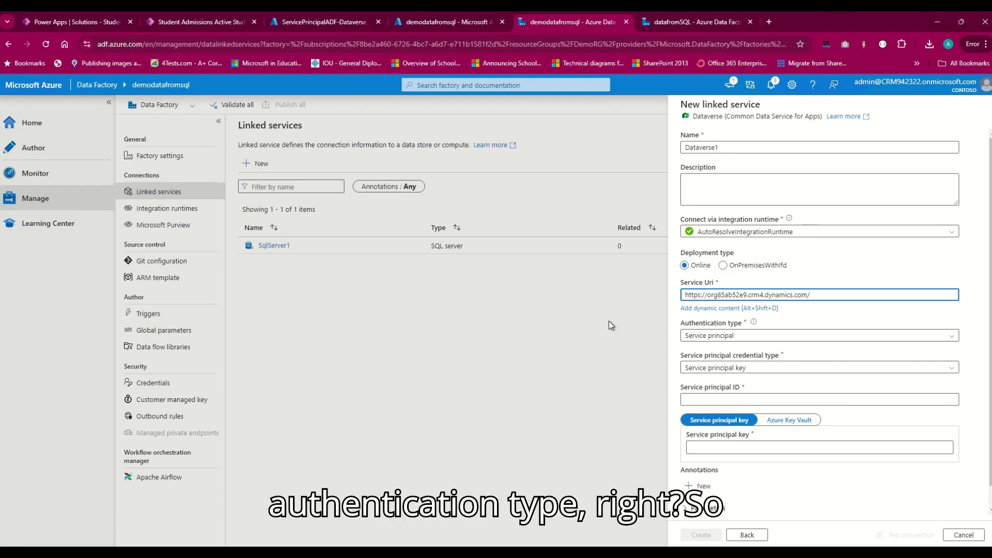
click(691, 337)
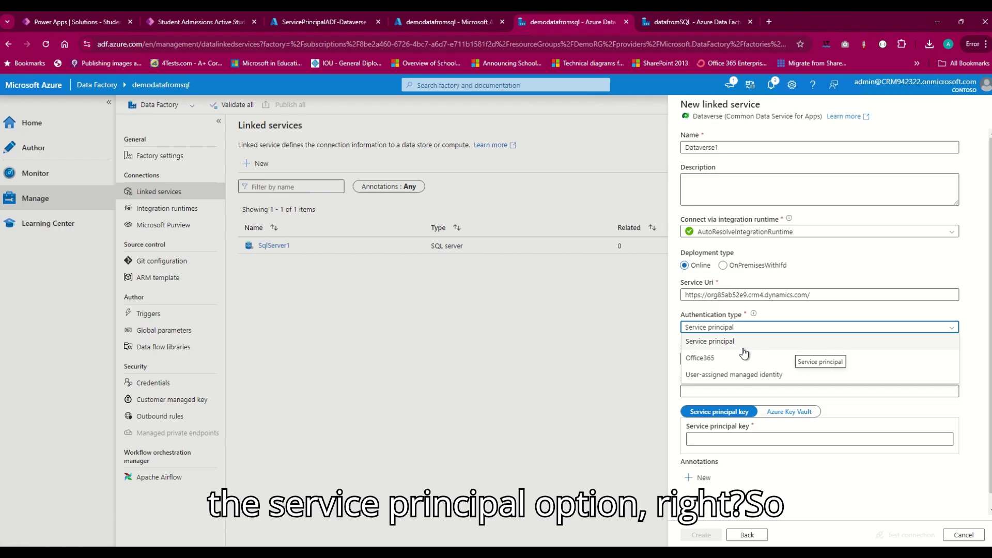
click(742, 348)
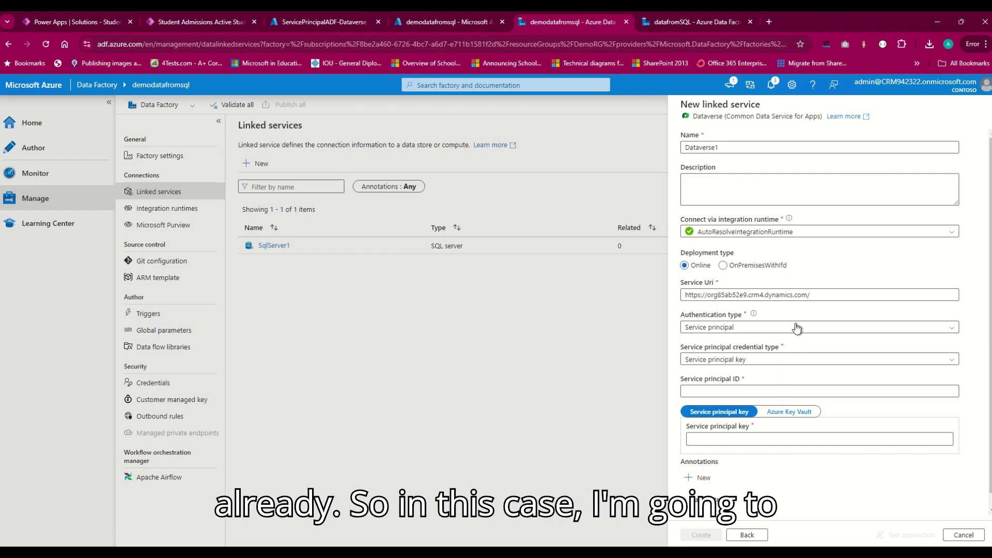
Copy the Application (client) ID from the ServicePrincipalADF-Dataverse app registration into the linked service's Service principal ID
click(317, 26)
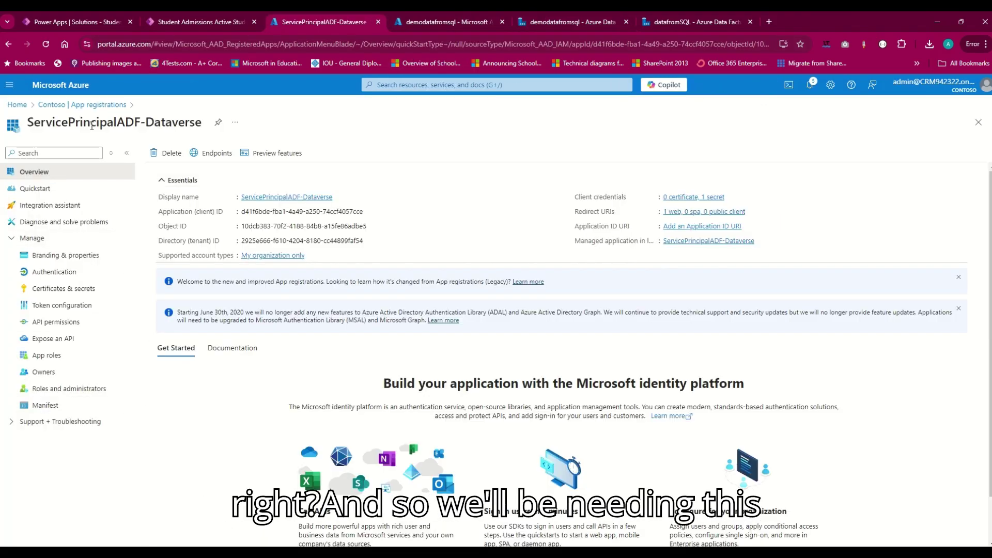
click(369, 212)
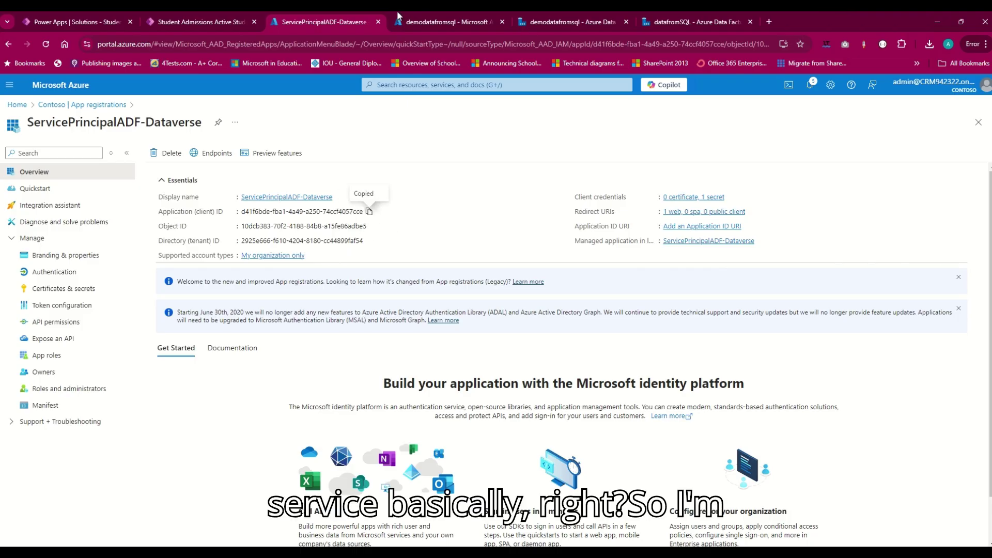
click(401, 19)
click(332, 24)
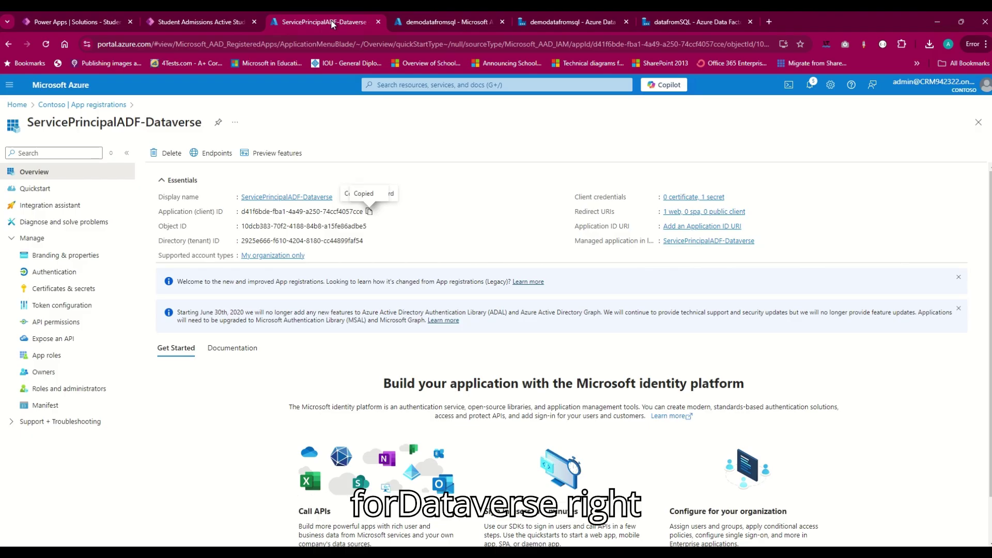
click(550, 21)
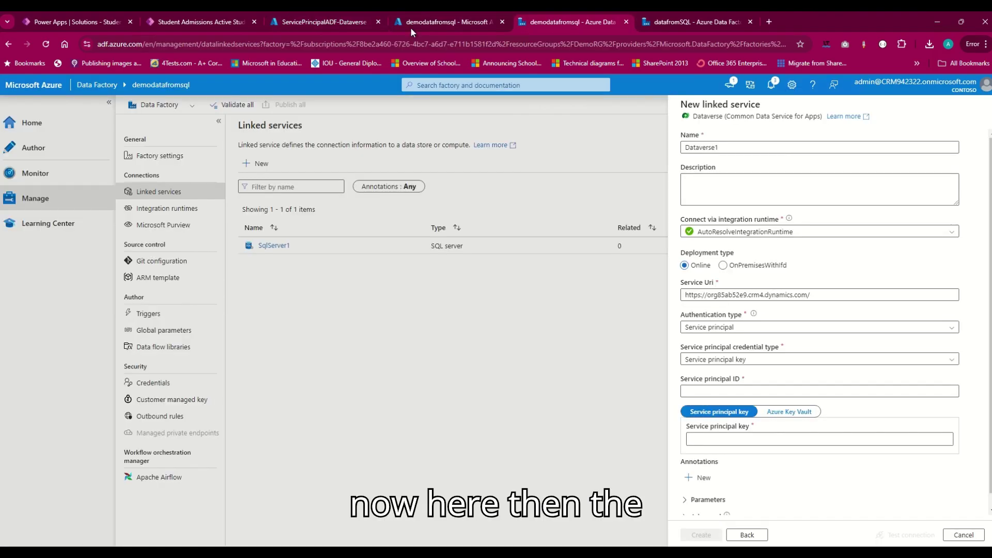
click(726, 391)
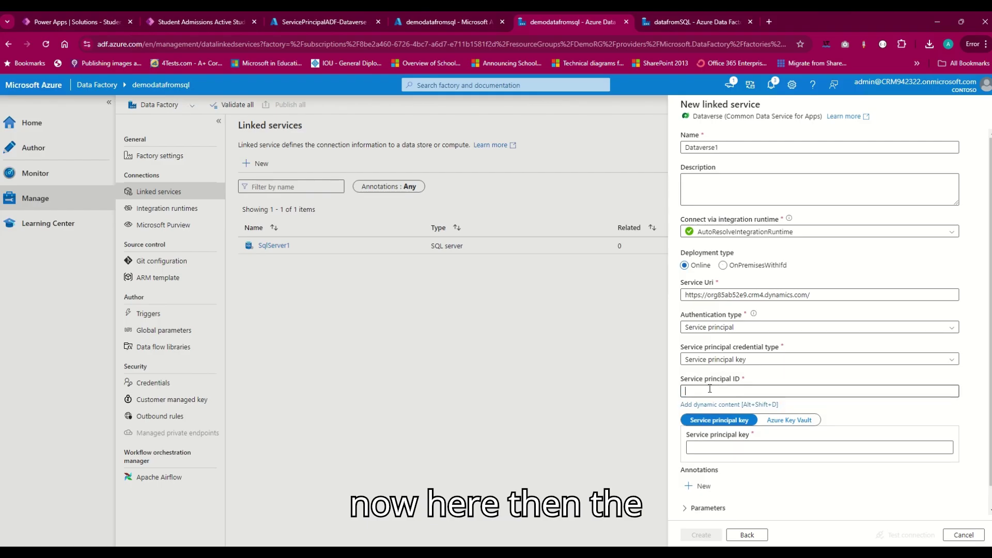
scroll(736, 377, down, 1)
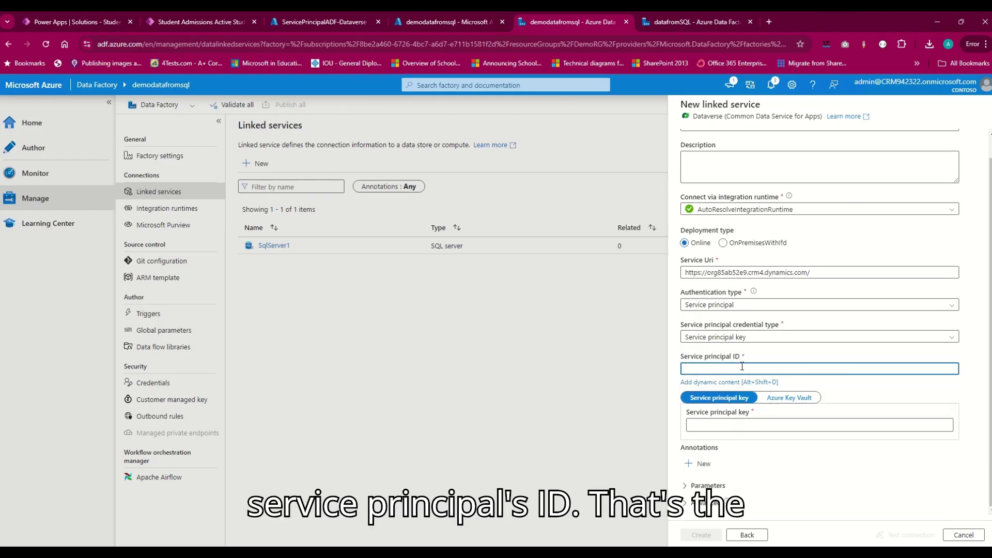
key(ctrl+v)
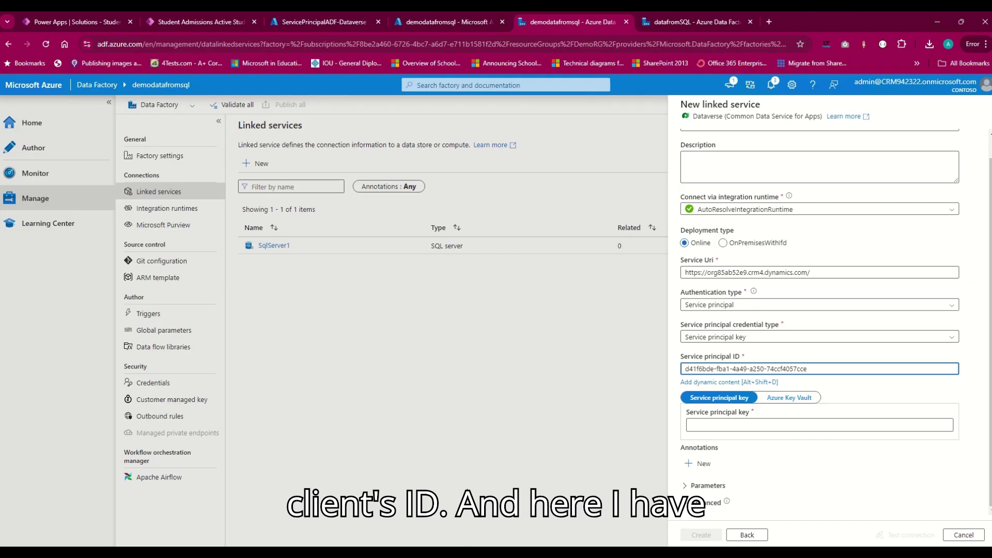
Enter the service principal key from the saved note's secret value and test the Dataverse connection
click(276, 499)
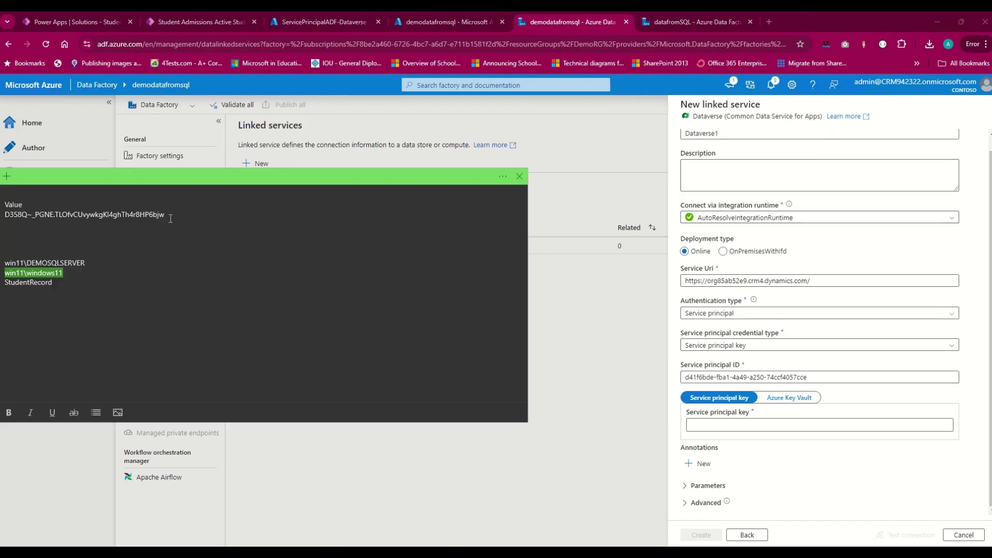
drag(170, 218, 1, 215)
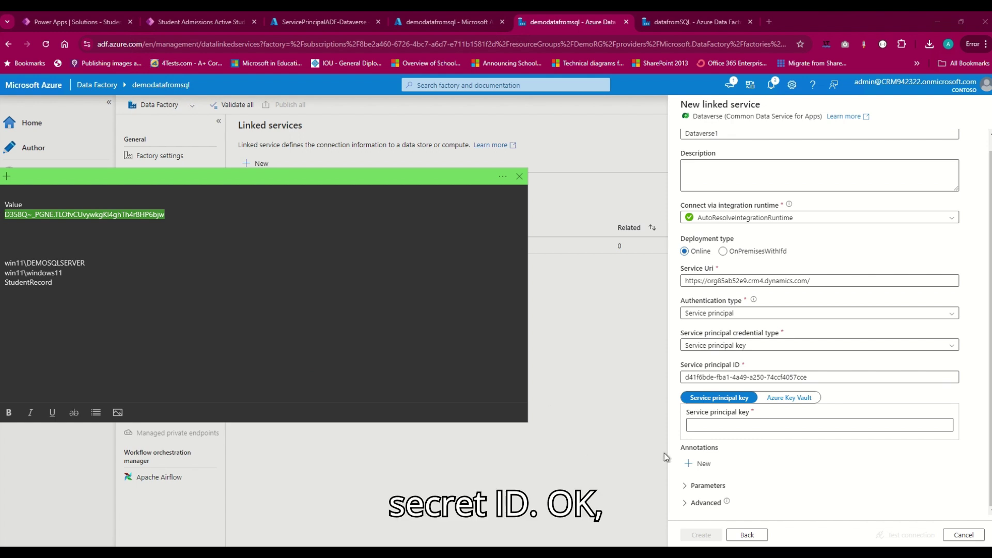
click(708, 424)
key(ctrl+v)
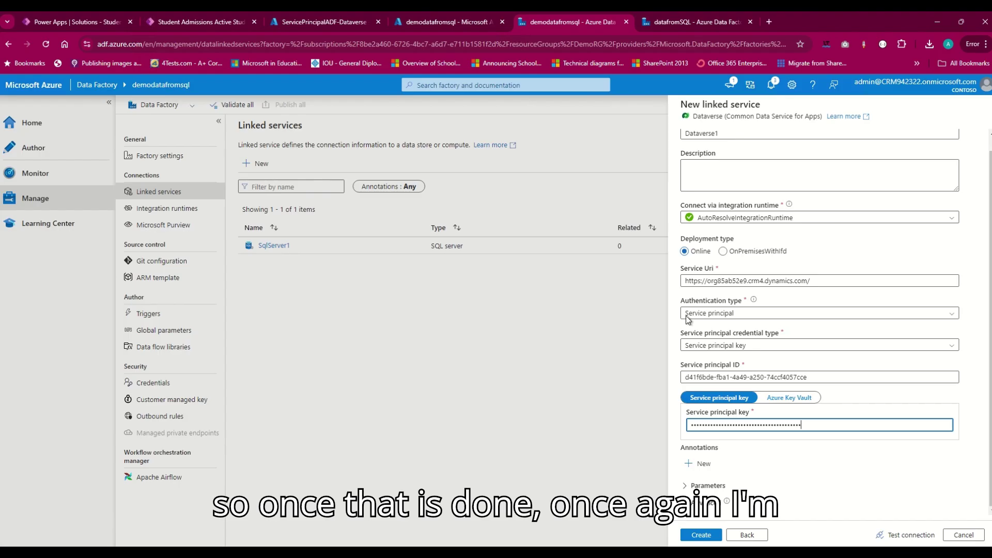
click(904, 537)
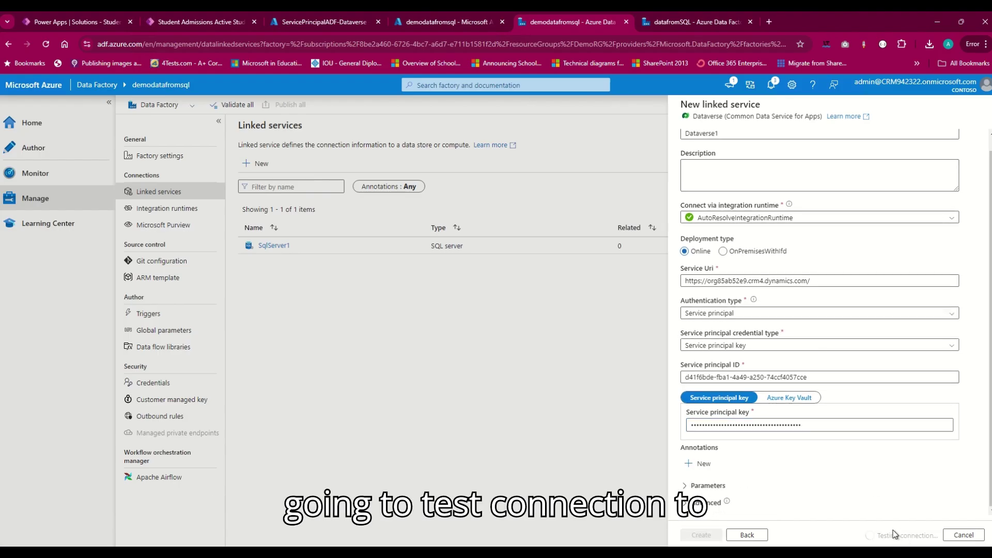
Rename the Dataverse linked service to DataverseDemo and create it
scroll(858, 348, up, 1)
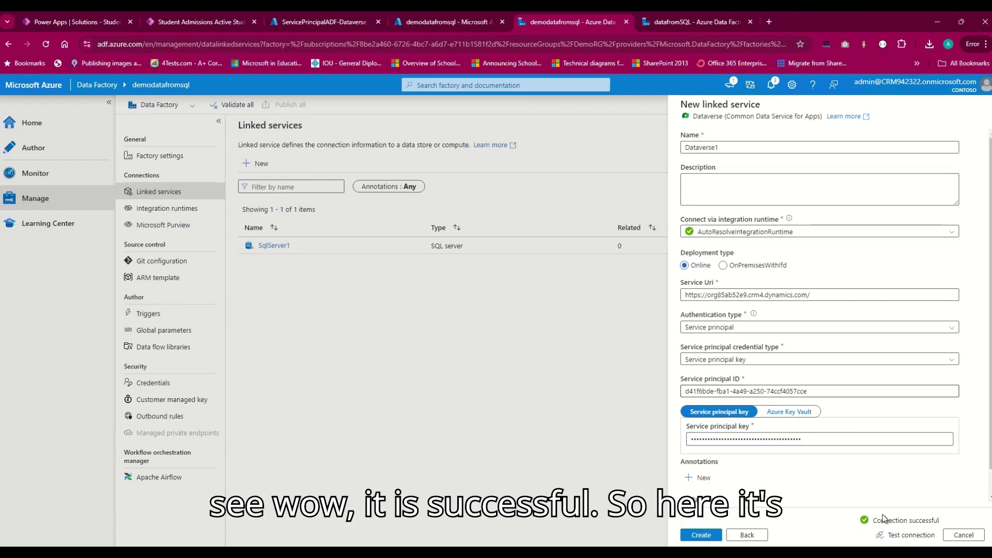
click(738, 151)
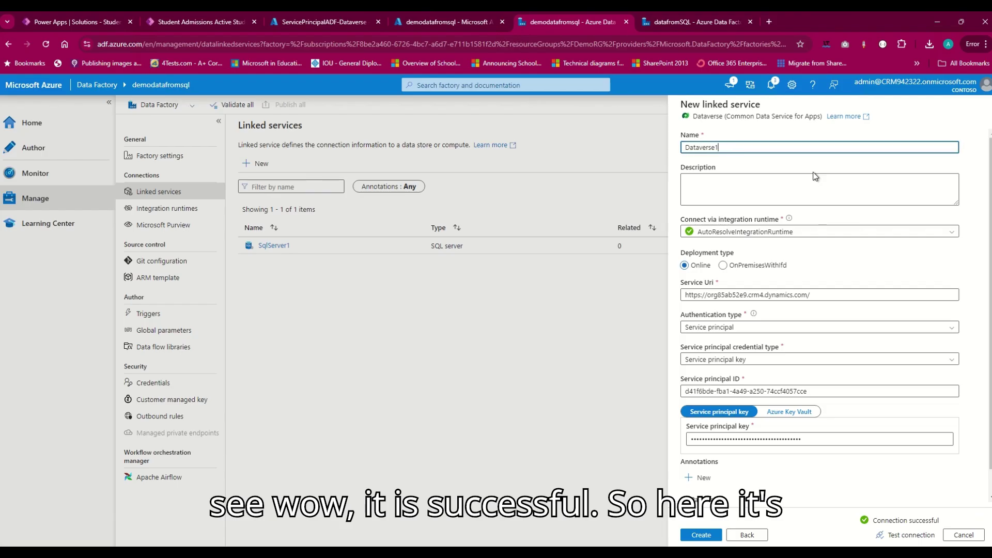
key(BackSpace)
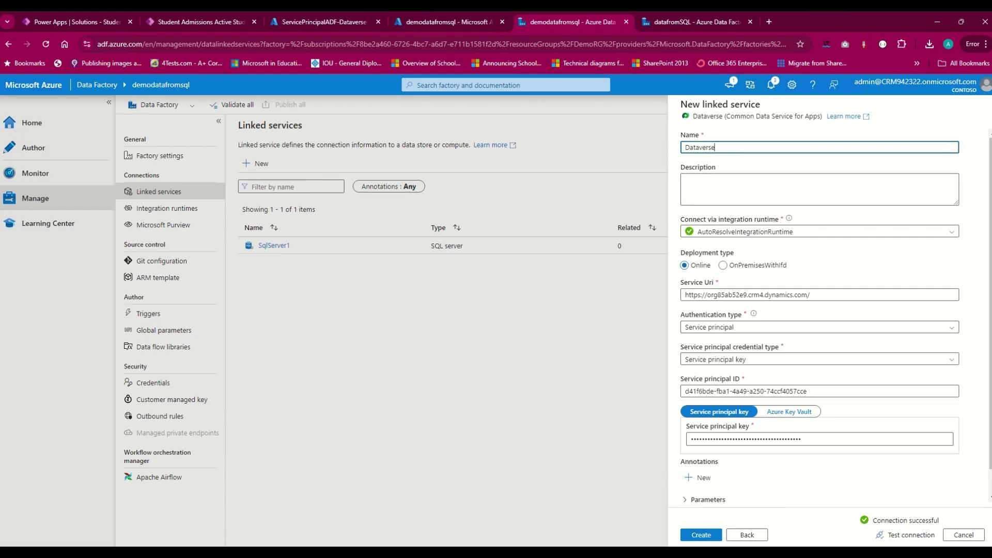
text(Demo)
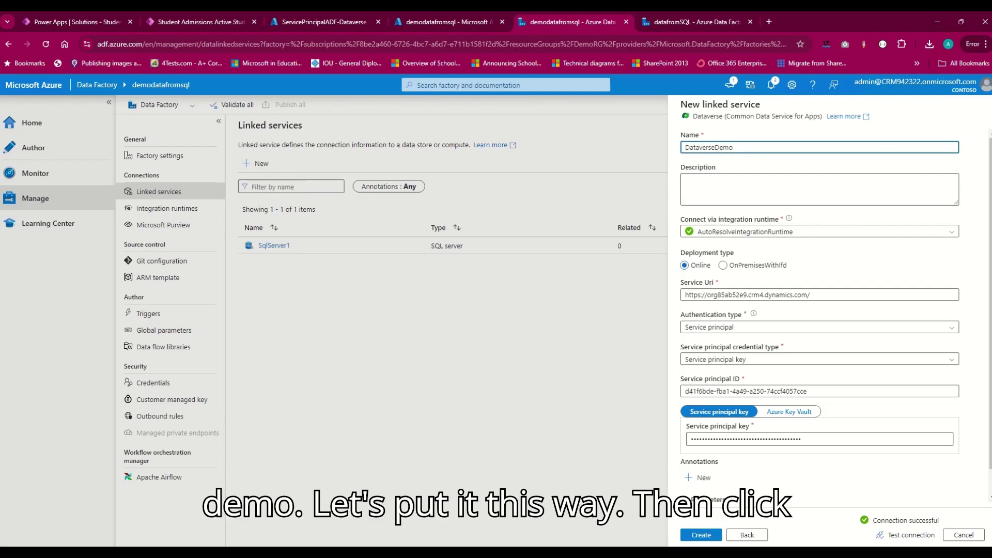
scroll(819, 361, down, 1)
click(700, 534)
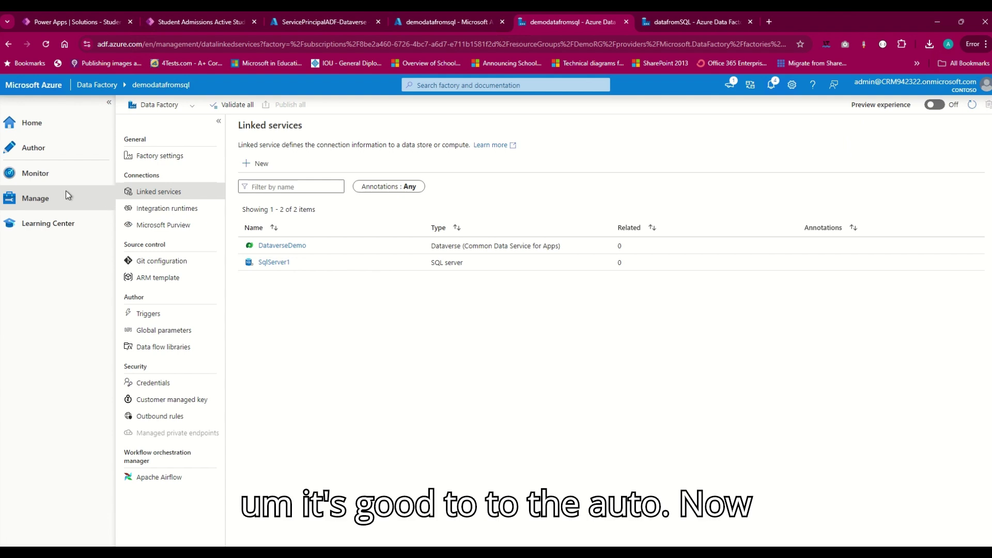
Start a new dataset in the factory's authoring area with SQL server as its data store
click(49, 173)
click(44, 151)
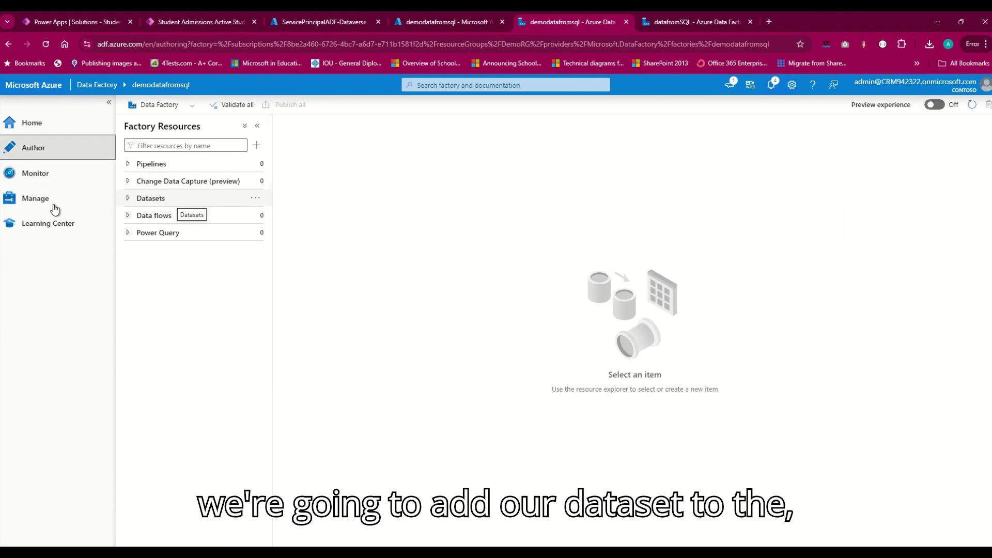
click(128, 198)
click(257, 201)
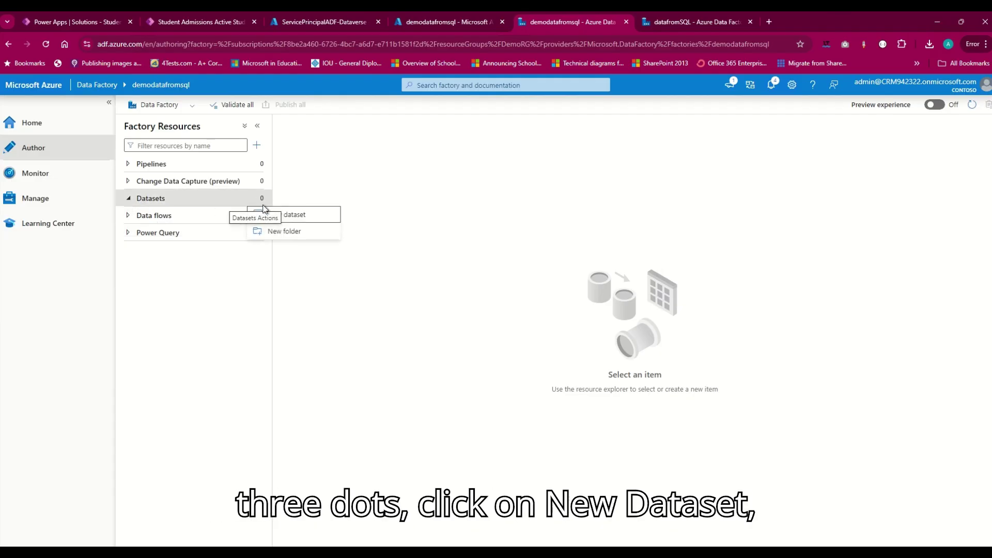
click(299, 216)
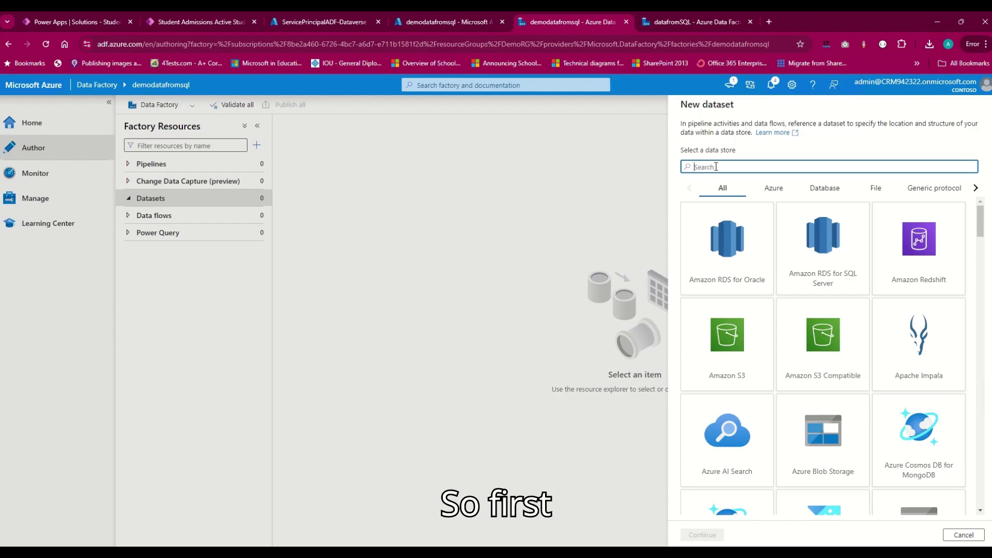
text(Sql)
click(912, 453)
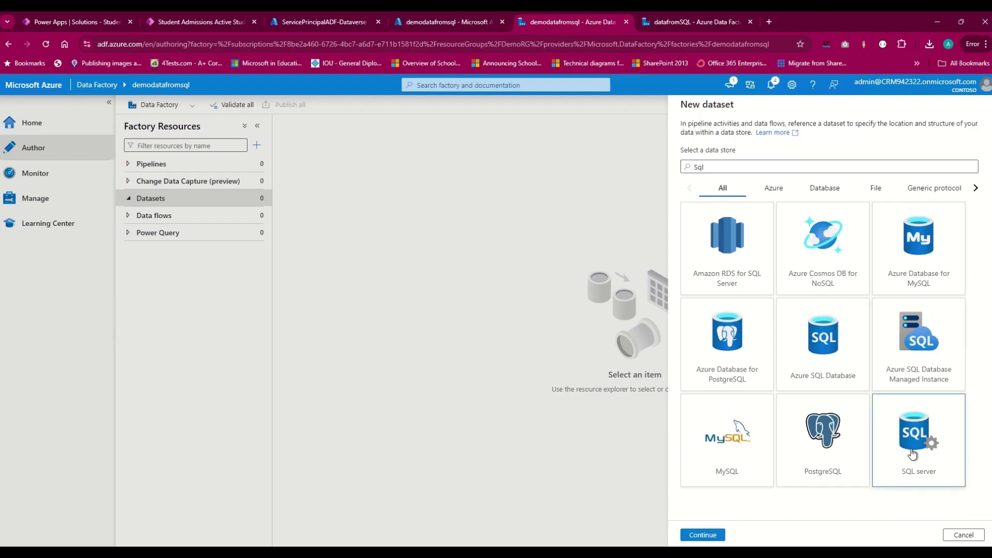
click(702, 535)
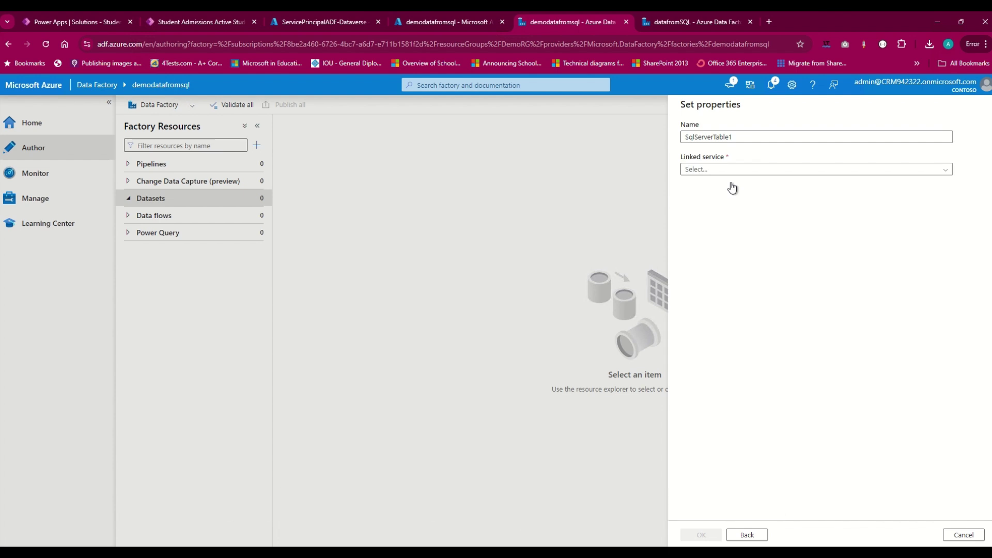
Link the dataset to the SqlServer1 linked service and name it SqlServerTable
click(713, 170)
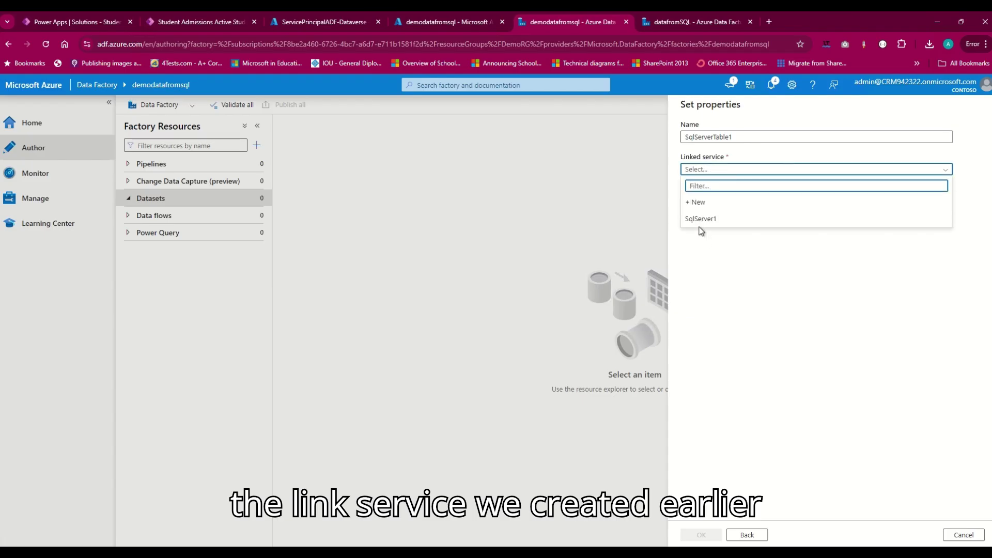
click(700, 220)
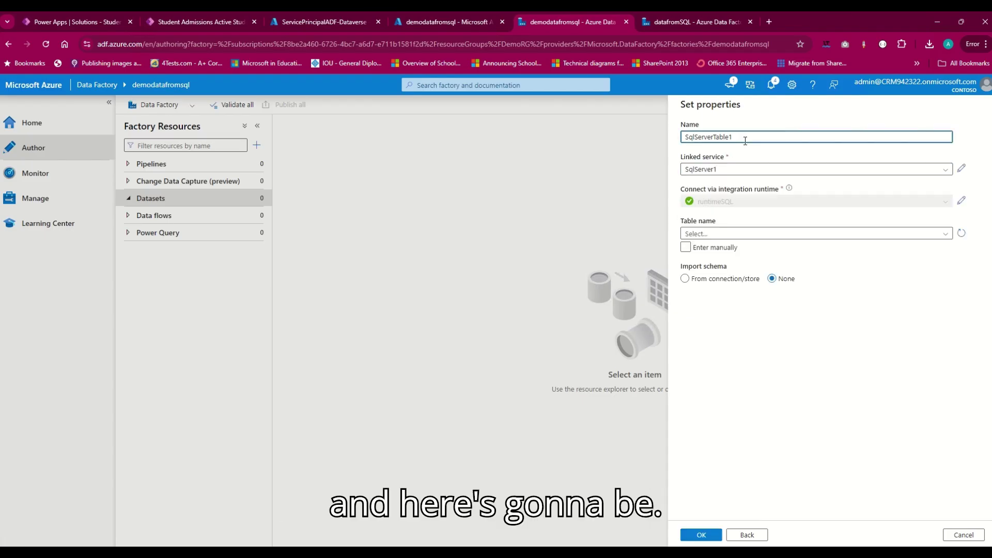
double_click(745, 141)
click(744, 140)
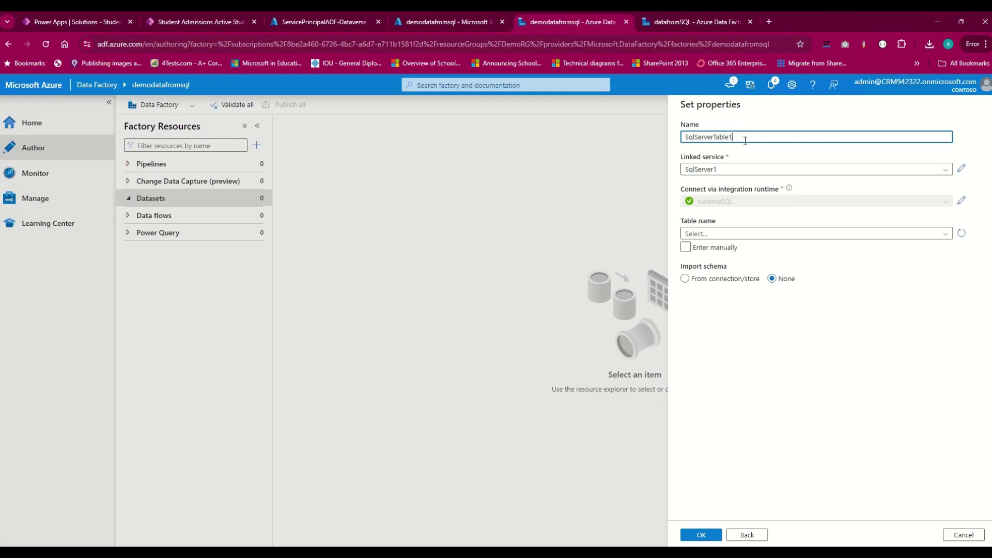
key(BackSpace)
text(Data)
key(BackSpace)
key(BackSpace)
key(BackSpace)
key(BackSpace)
key(BackSpace)
text(e)
click(834, 304)
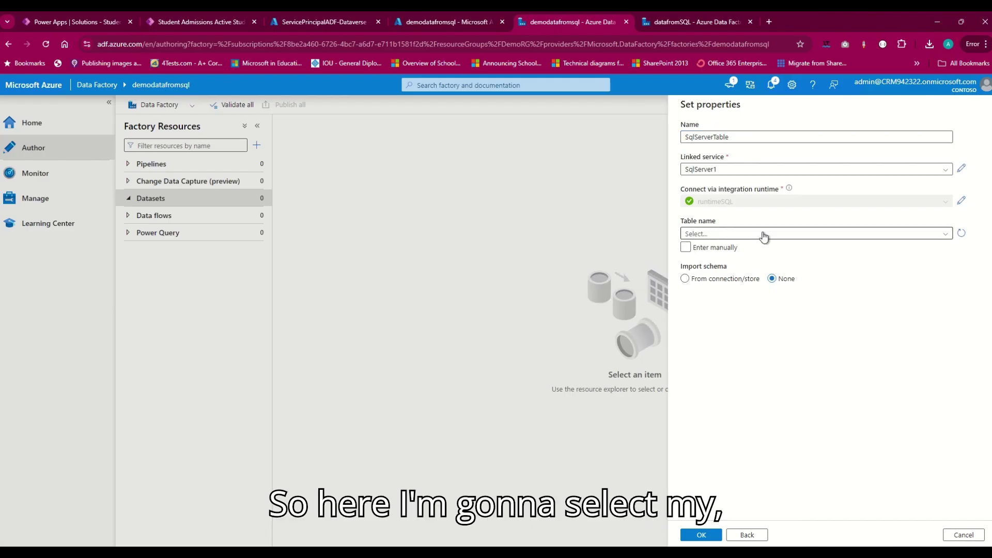
Choose the dbo.StudentData table with schema import from connection/store, and create the SQL dataset
click(826, 234)
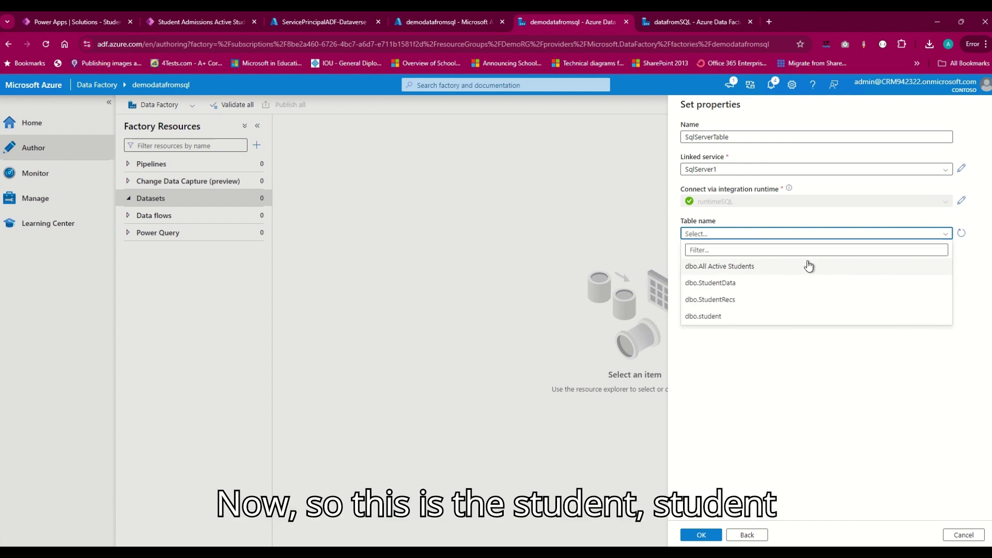
click(730, 284)
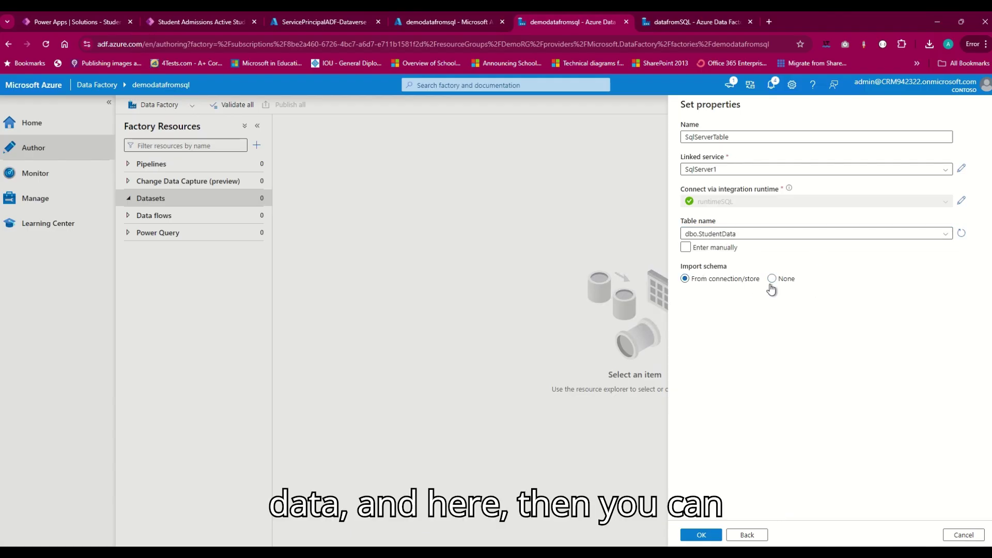
click(710, 536)
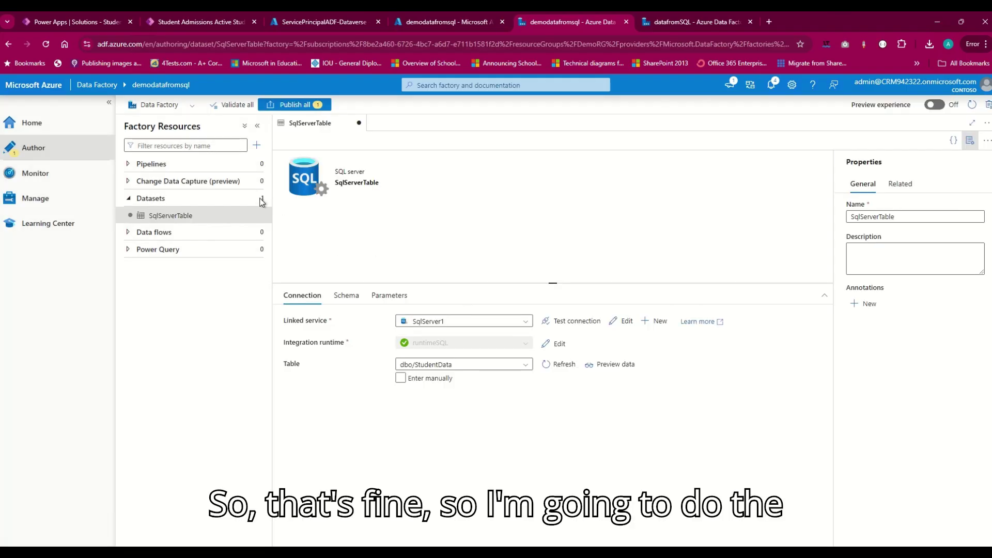
Start a second new dataset with Dataverse (Common Data Service for Apps) as its data store
click(191, 200)
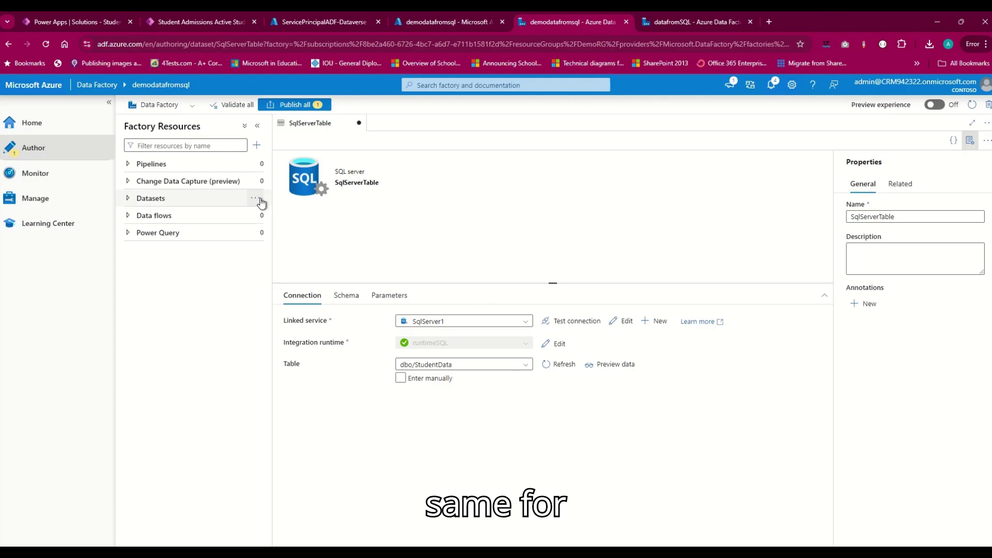
click(256, 199)
click(289, 213)
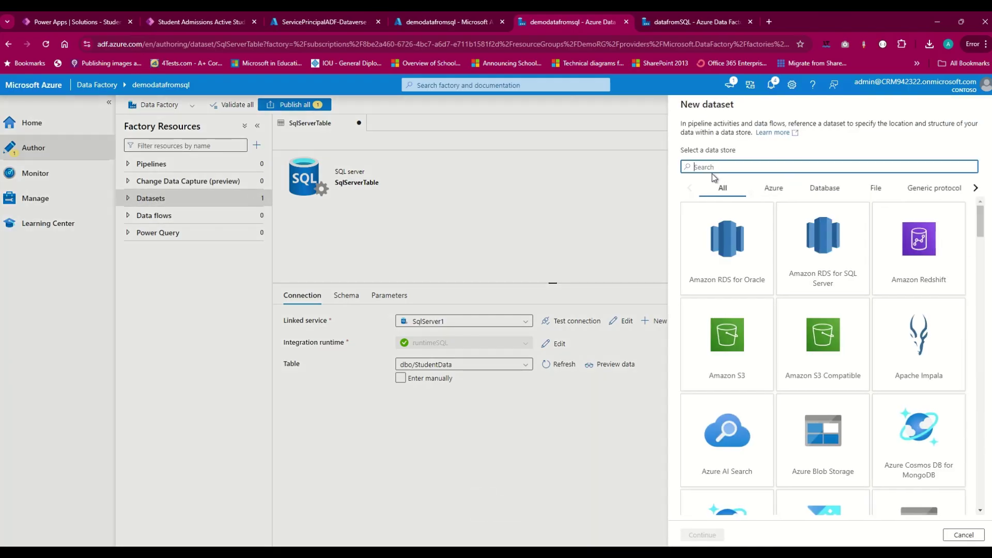
text(Data)
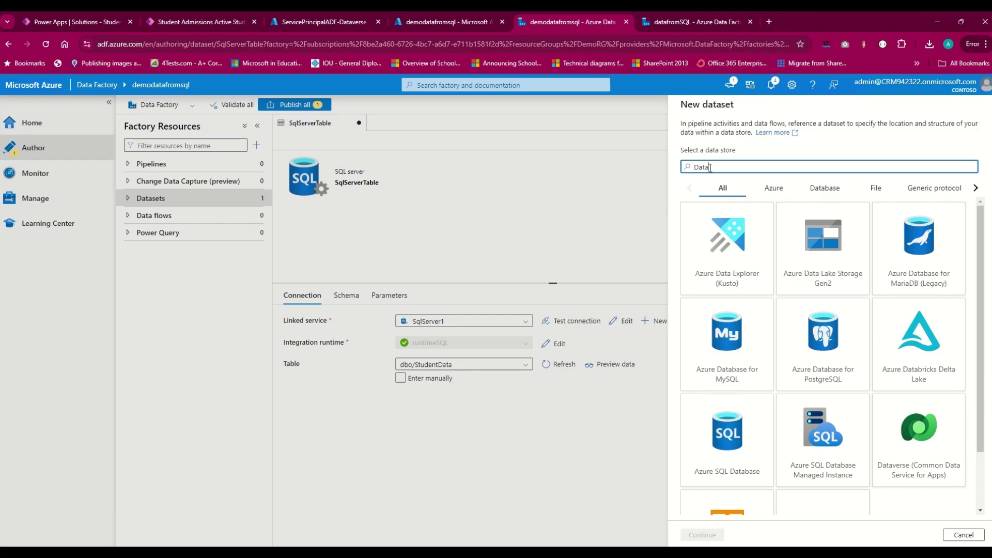
text(ver)
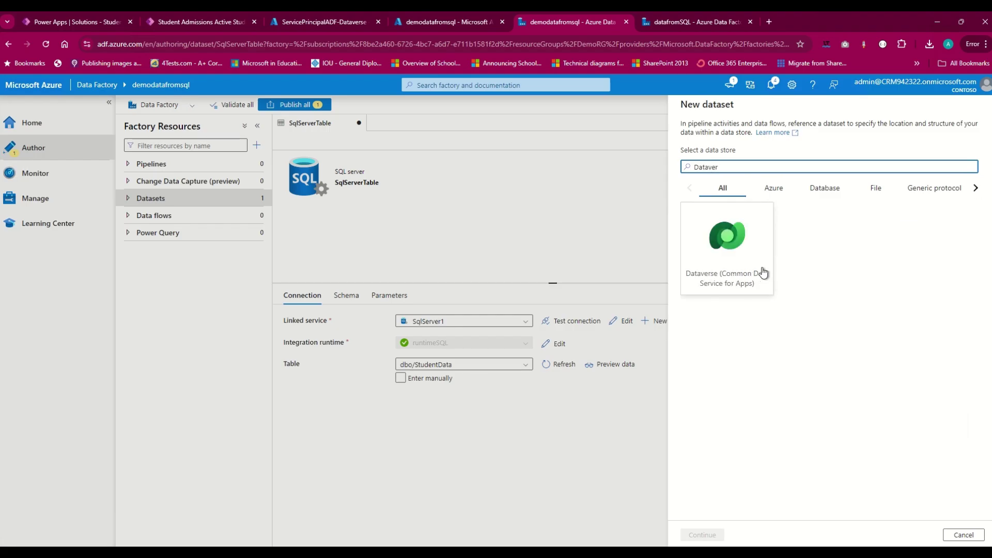
click(764, 274)
click(704, 536)
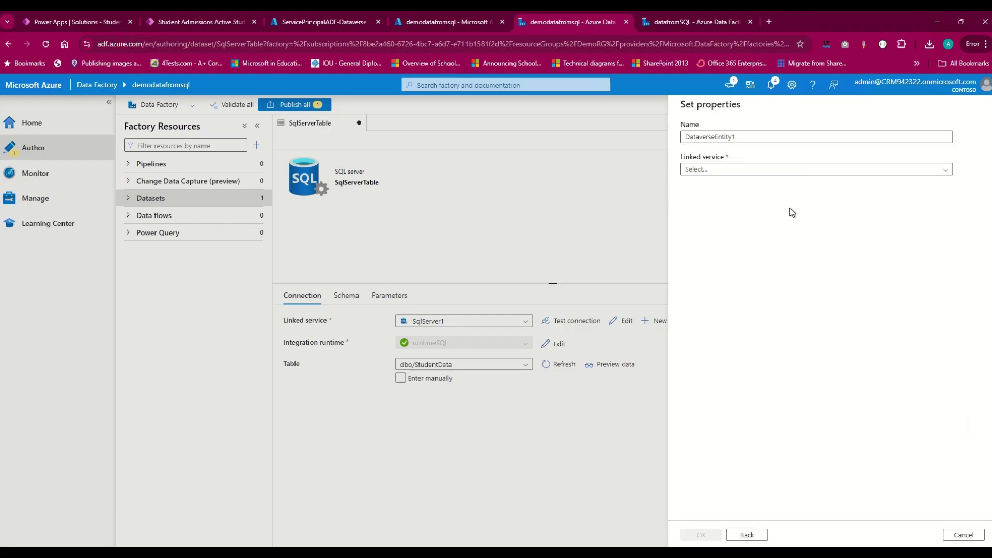
Name the new Dataverse dataset DataverseEntity and link it to the DataverseDemo linked service
click(748, 138)
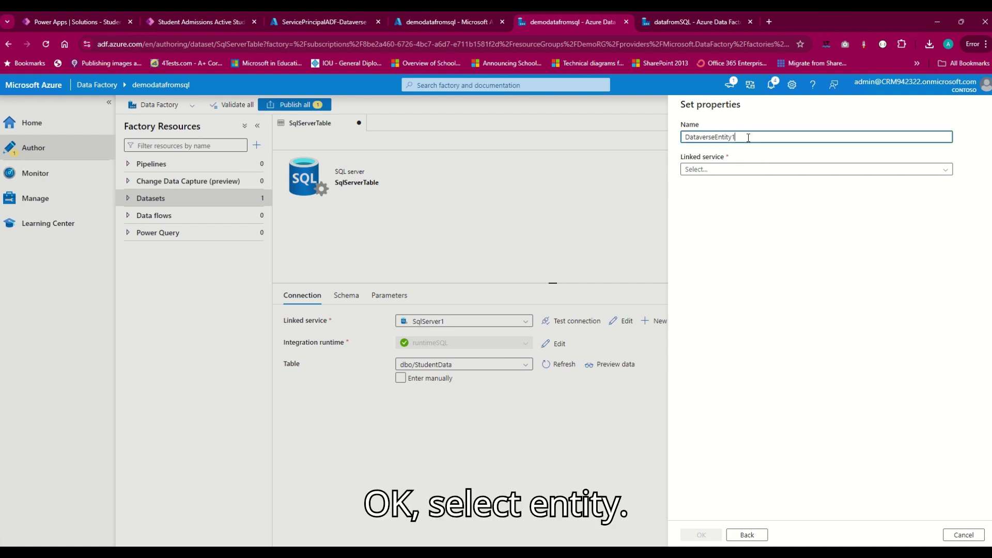
key(BackSpace)
click(739, 171)
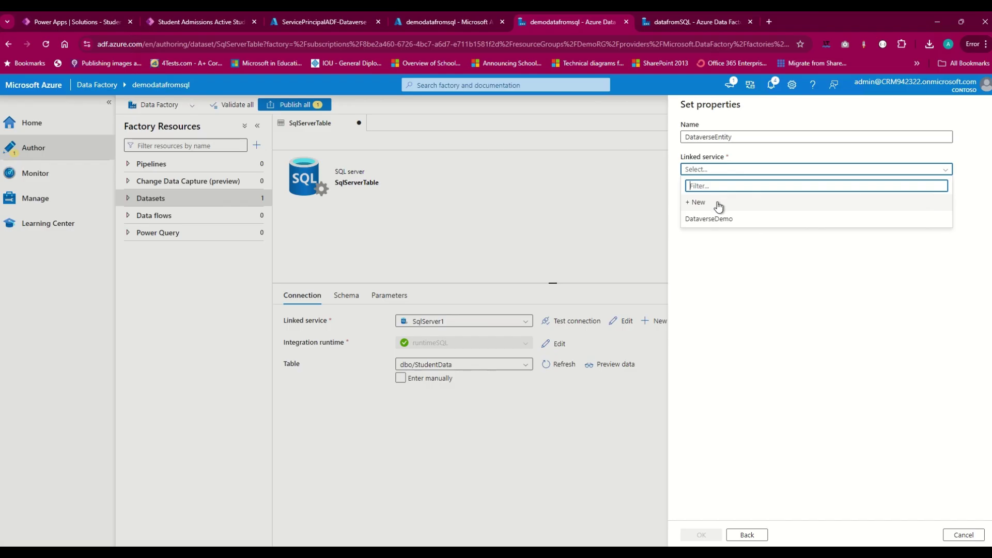
click(709, 219)
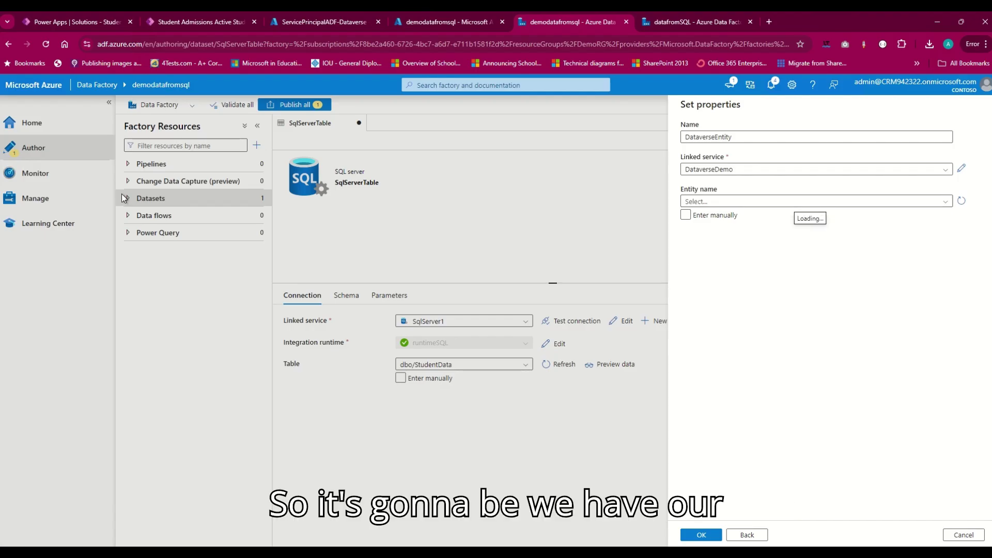
Switch to Power Apps to check the student admissions list and the Student Admission table's keys, and close the datafromSQL browser tab
click(217, 20)
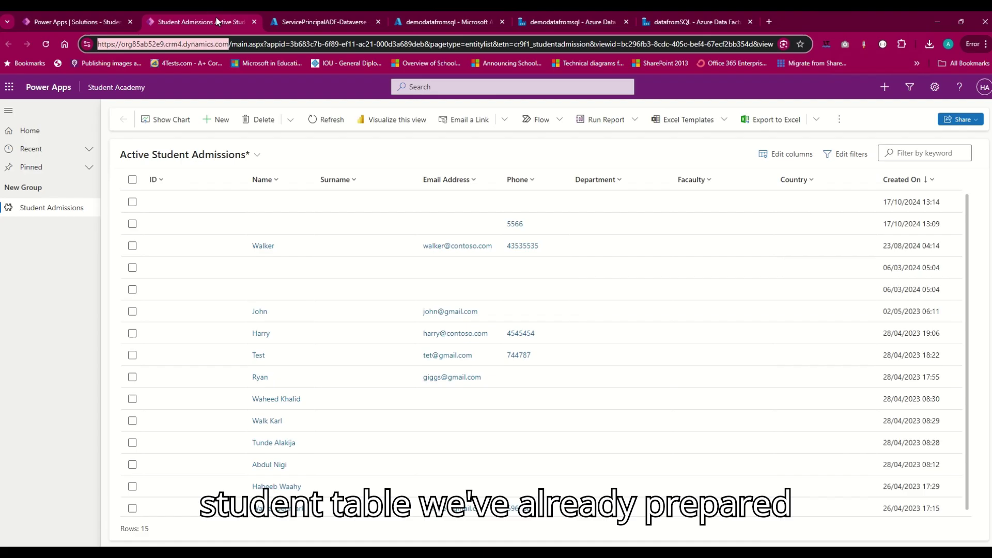
click(55, 21)
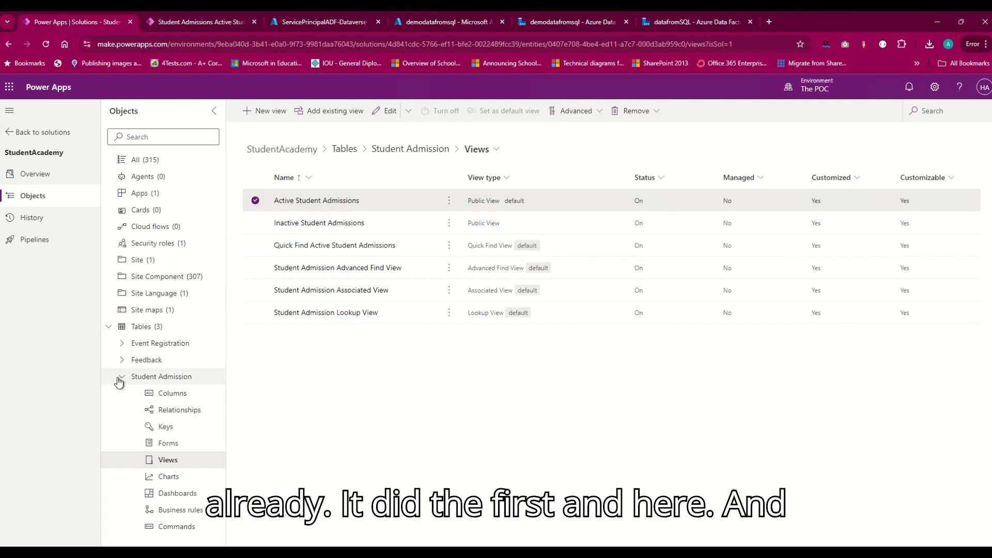
click(171, 426)
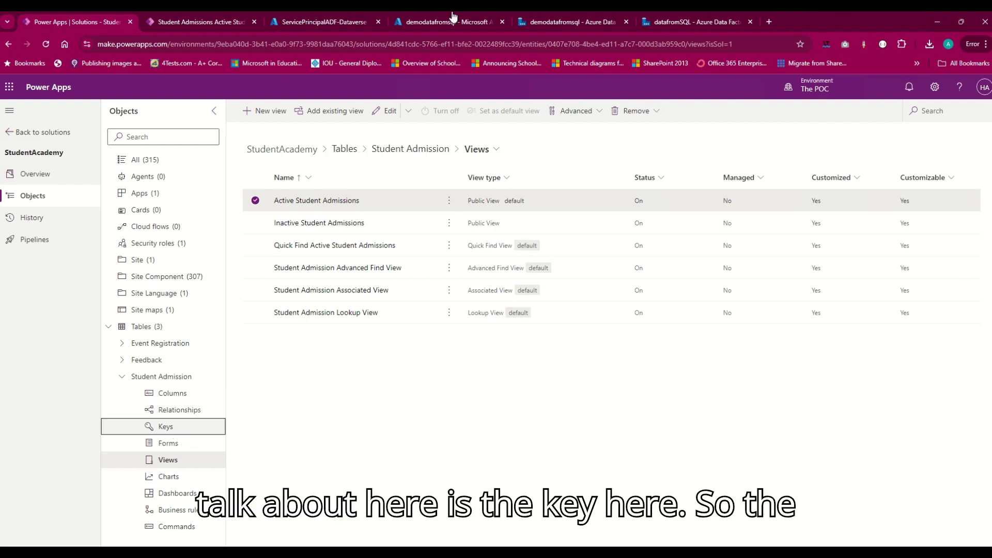
click(640, 20)
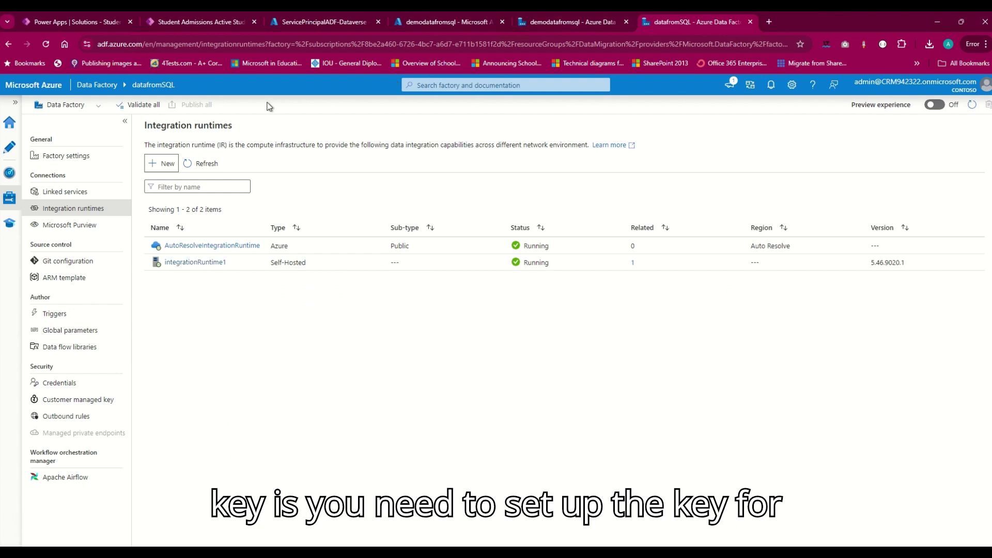
click(573, 21)
click(749, 21)
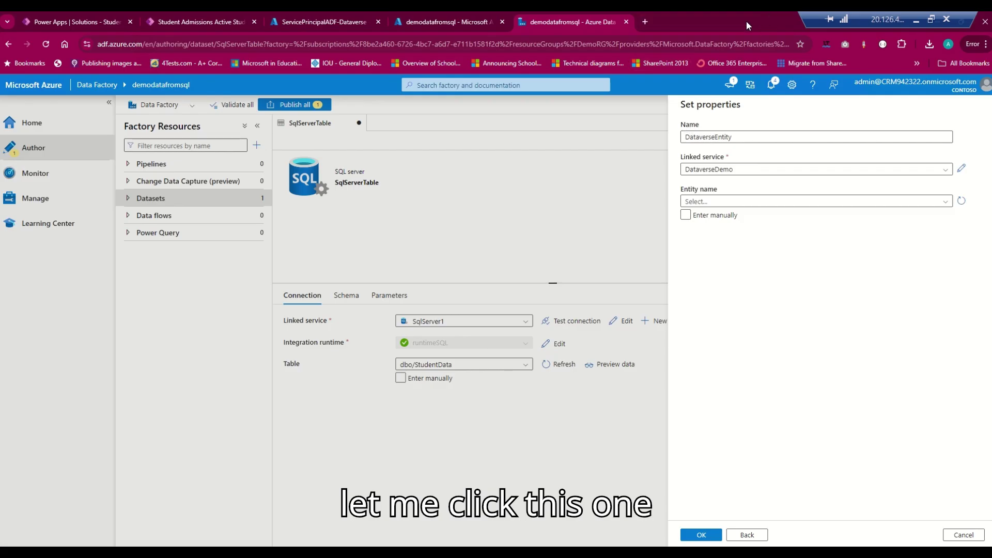
Select the Student Admission (cr9f1_studentadmission) entity and create the Dataverse dataset
click(773, 202)
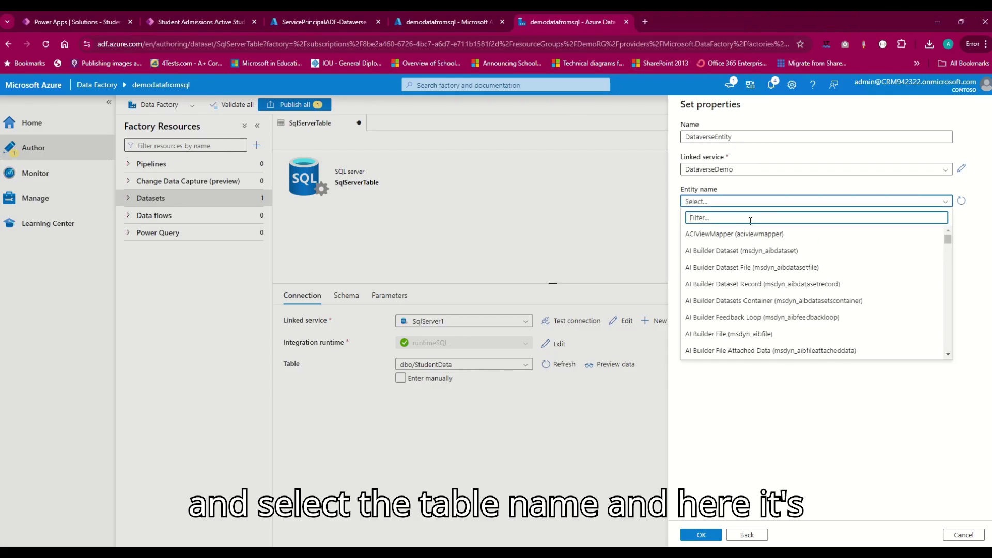
text(studen)
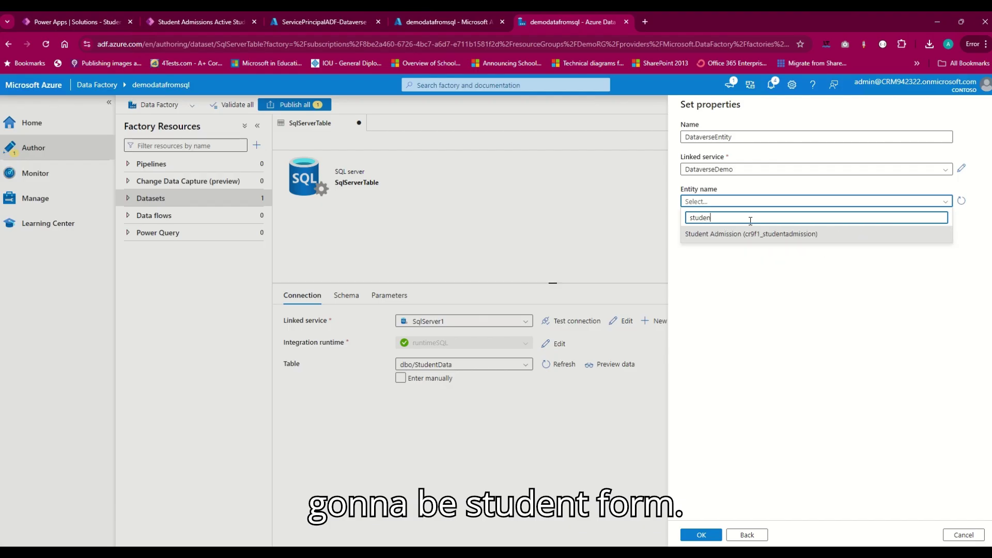
click(748, 233)
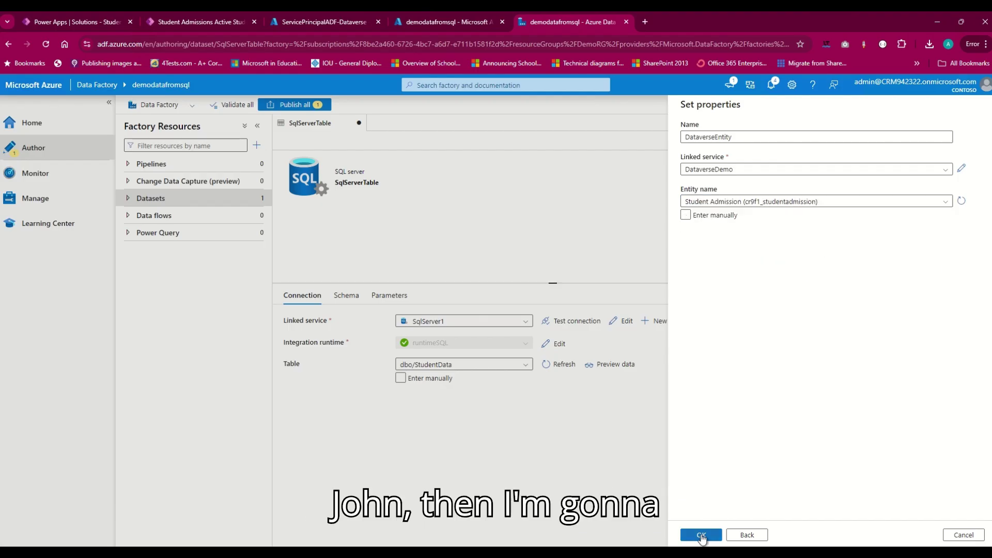
click(701, 535)
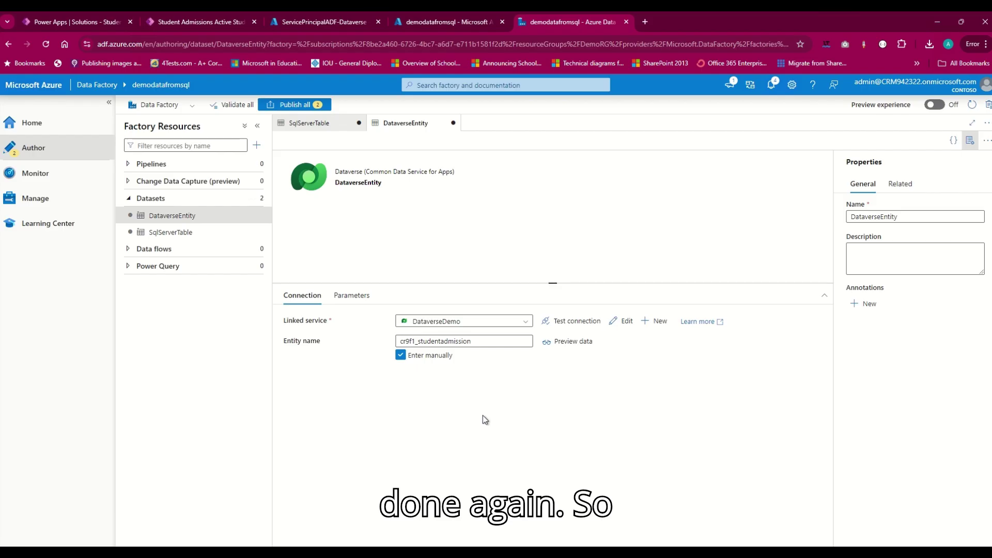
Review the connection settings and imported column schema of the SqlServerTable dataset
click(190, 237)
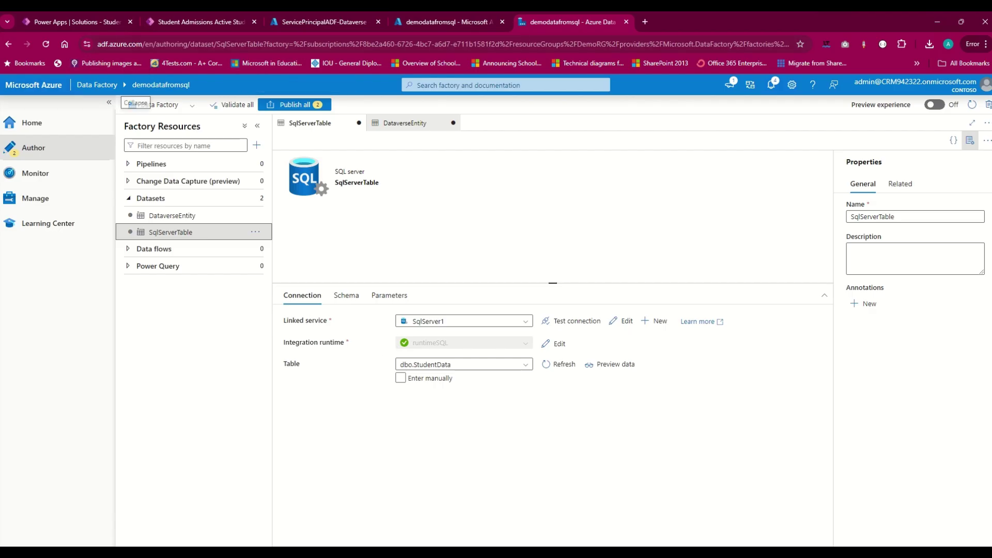
click(346, 298)
click(297, 299)
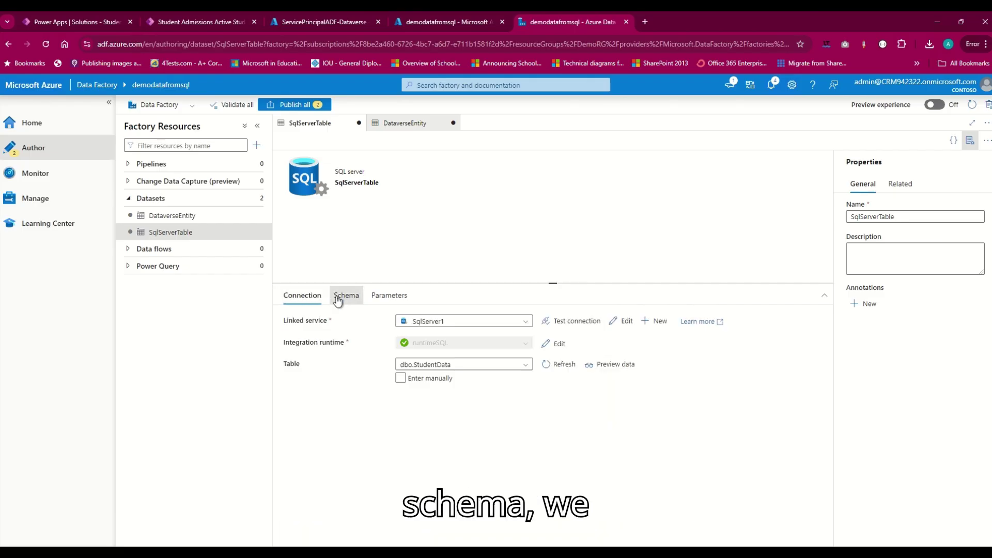
click(339, 299)
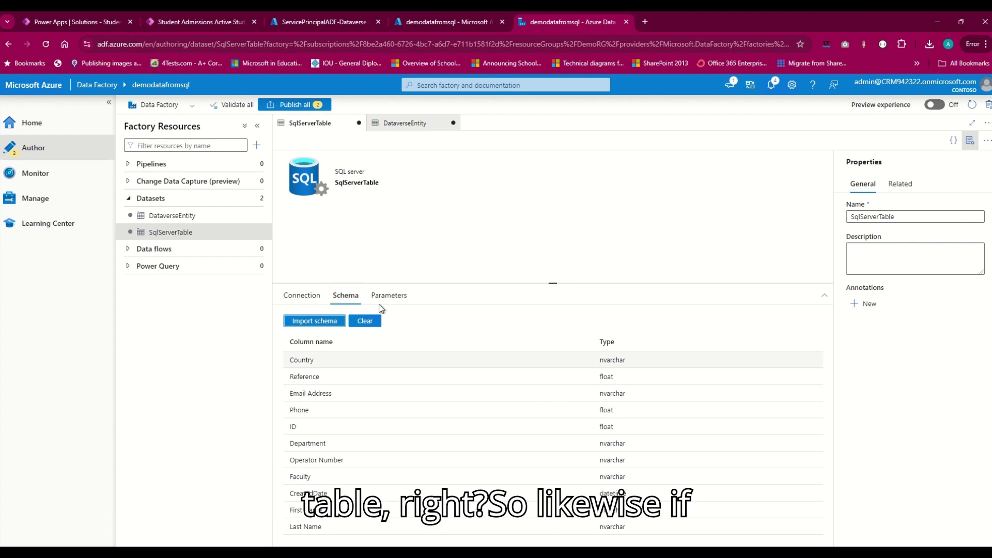
Check the DataverseEntity dataset's connection settings and preview the records of its cr9f1_studentadmission entity
click(172, 215)
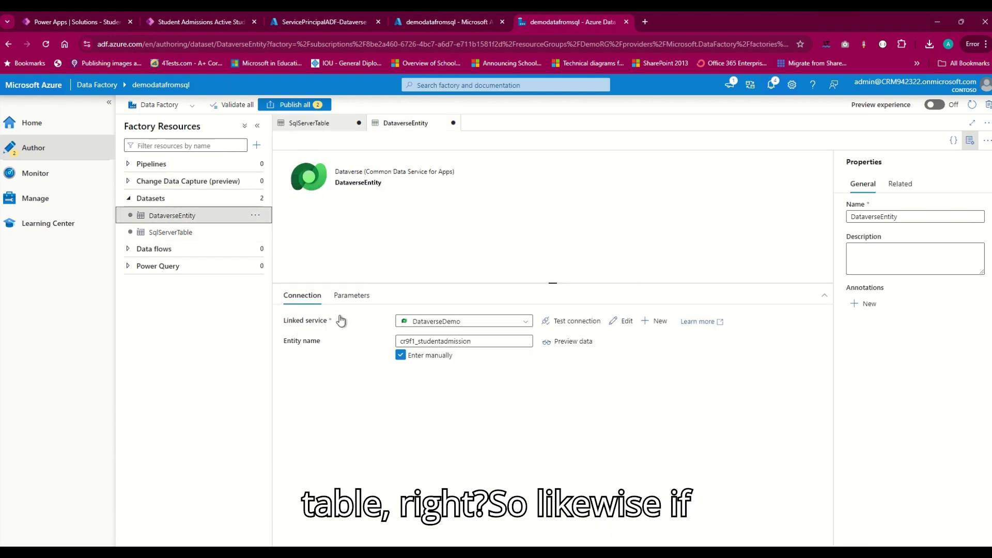
click(351, 295)
click(303, 295)
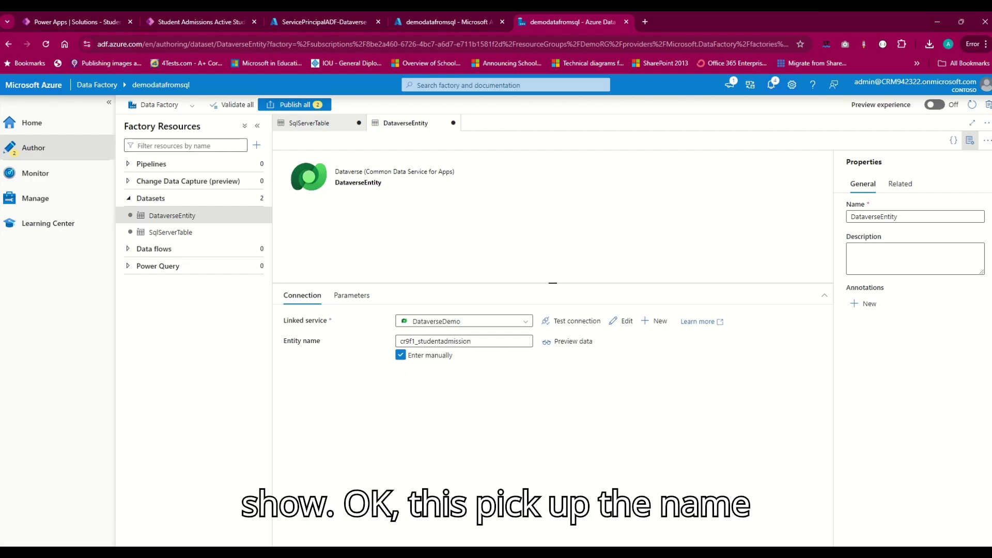
click(510, 341)
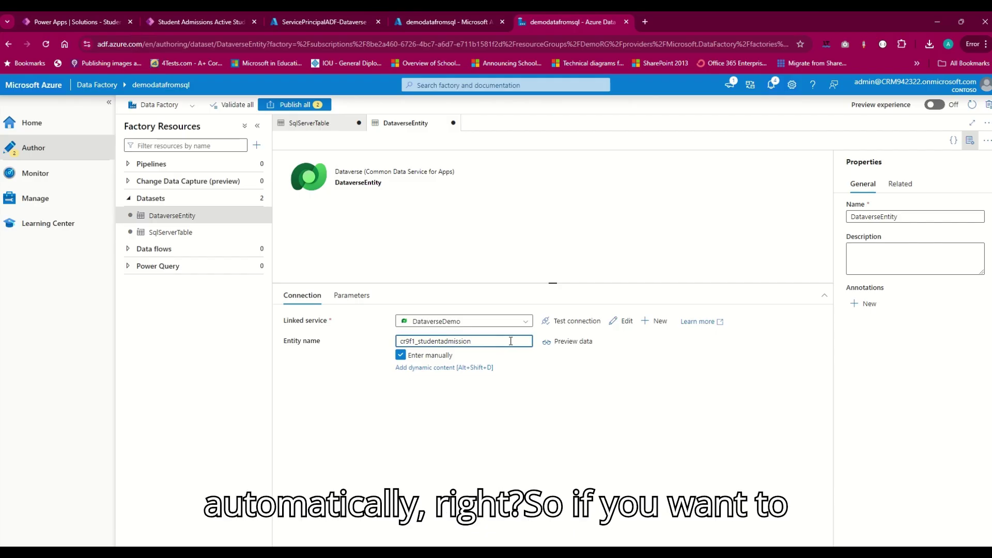
click(568, 346)
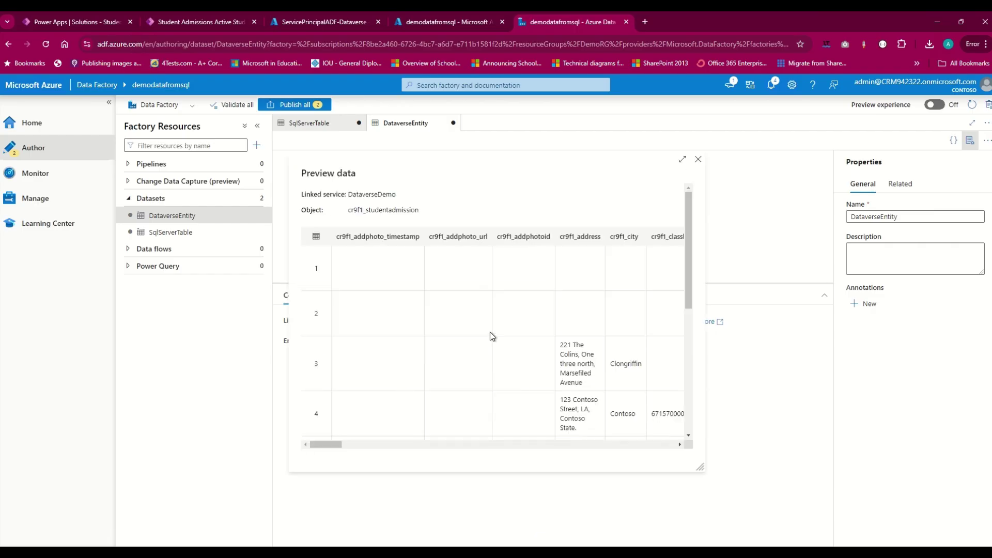
scroll(491, 333, down, 5)
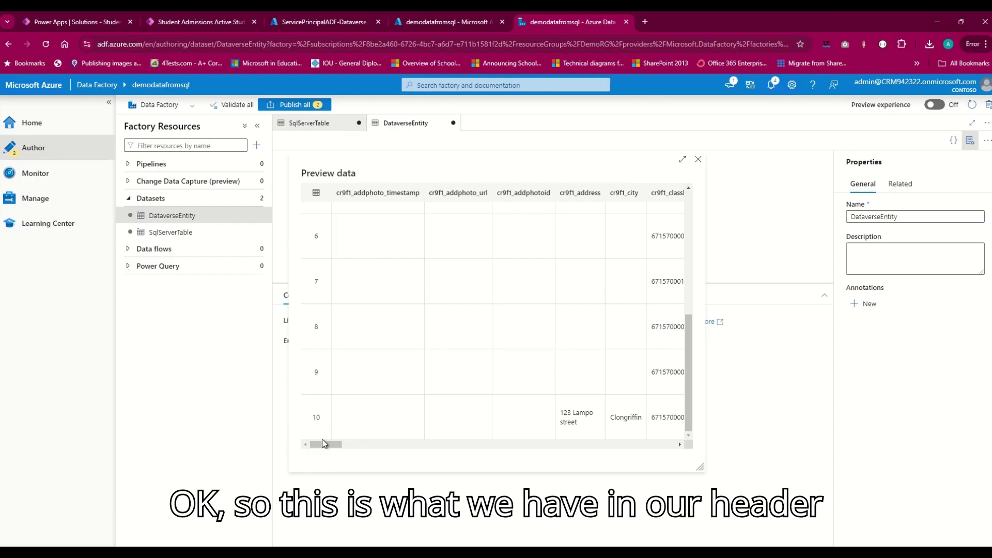
scroll(664, 220, up, 1)
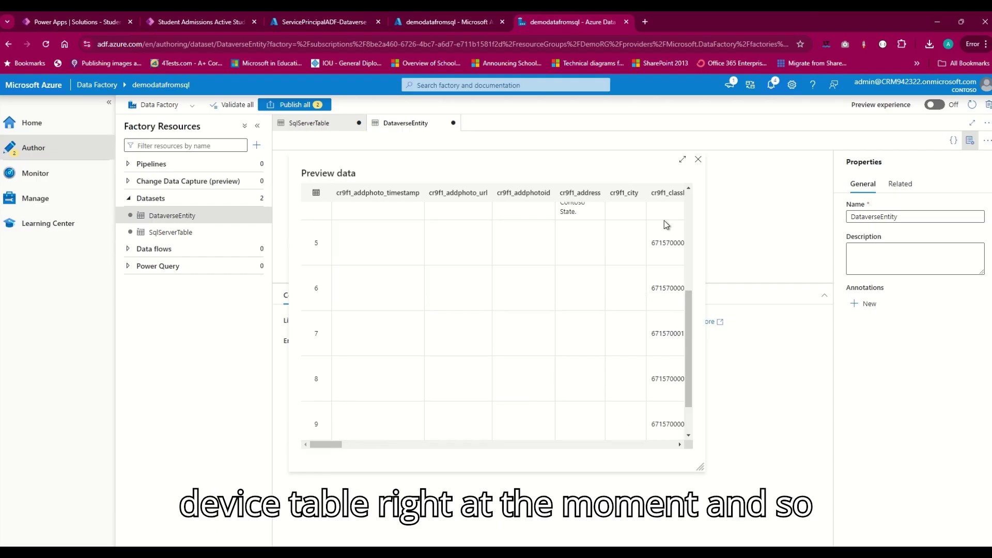
click(698, 159)
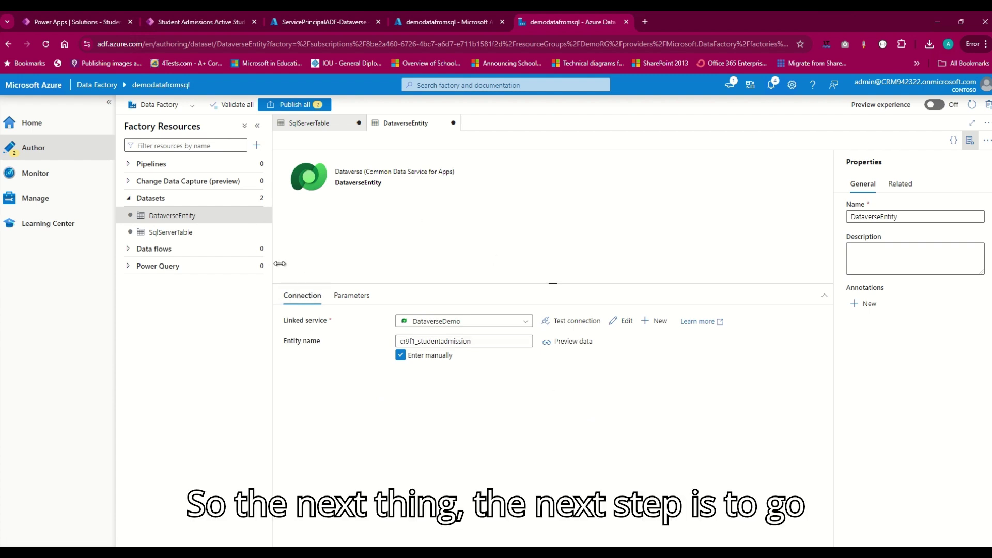
Create a new pipeline and add a Copy data activity to its canvas
click(255, 164)
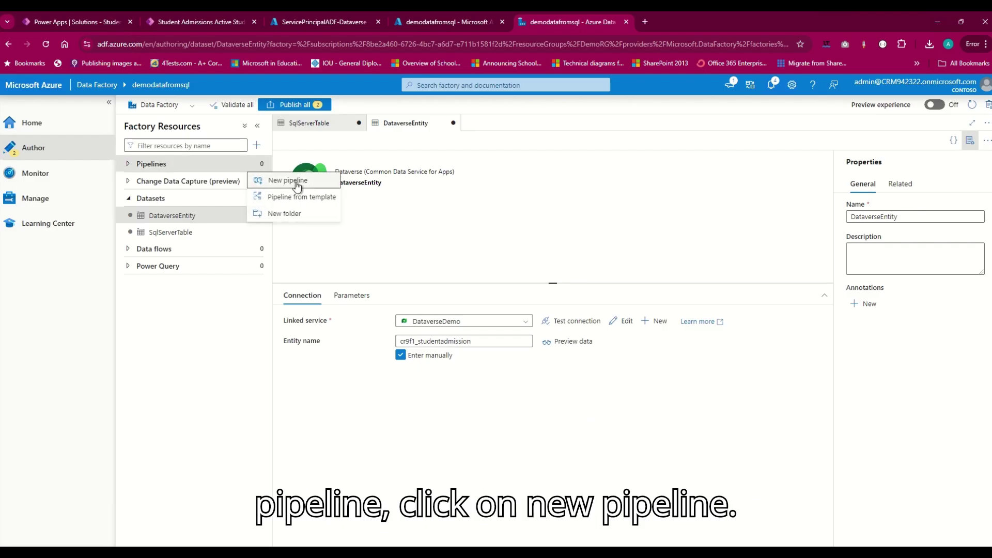
click(297, 184)
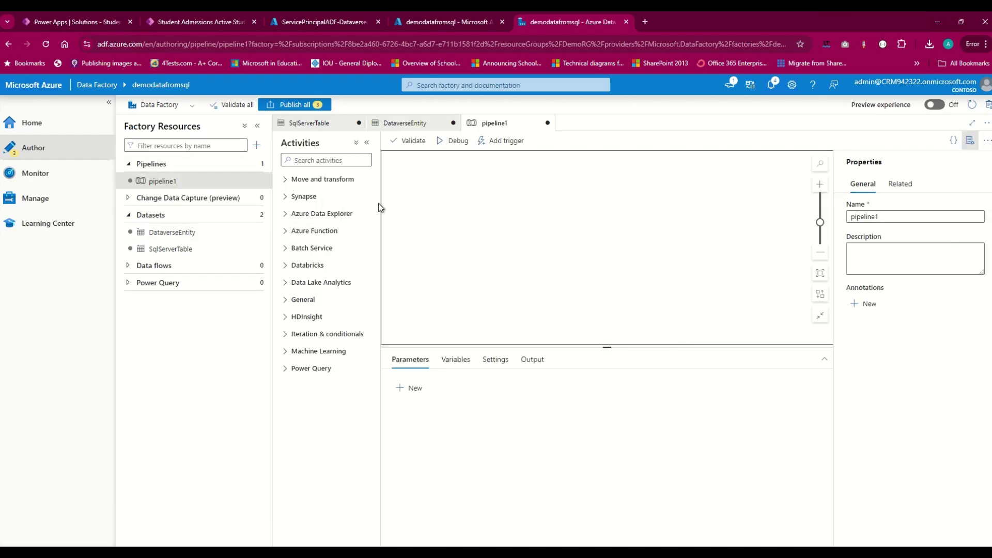
click(292, 181)
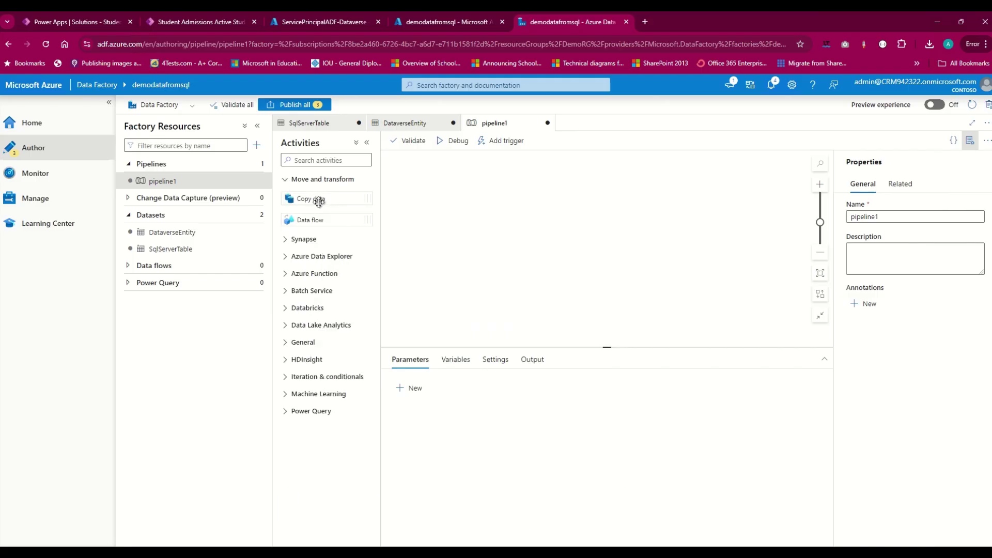
drag(320, 202, 590, 238)
scroll(631, 230, down, 2)
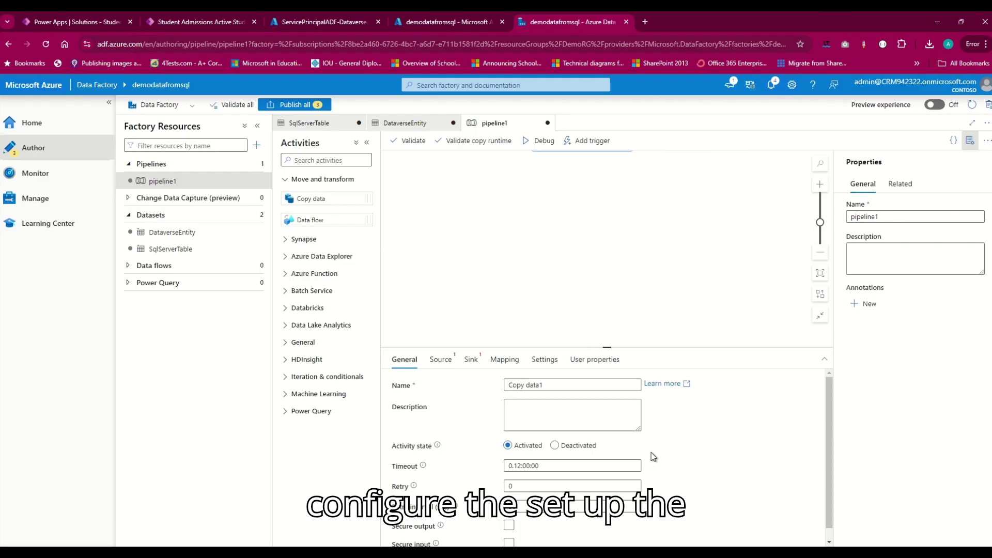
scroll(654, 458, down, 1)
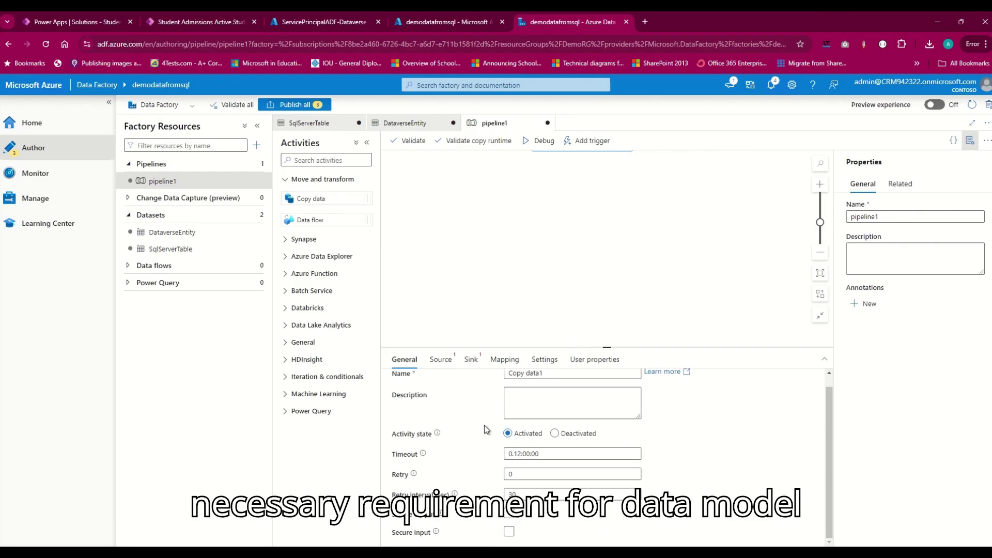
scroll(517, 408, up, 1)
Edit the copy activity's name, removing the trailing 1
click(550, 387)
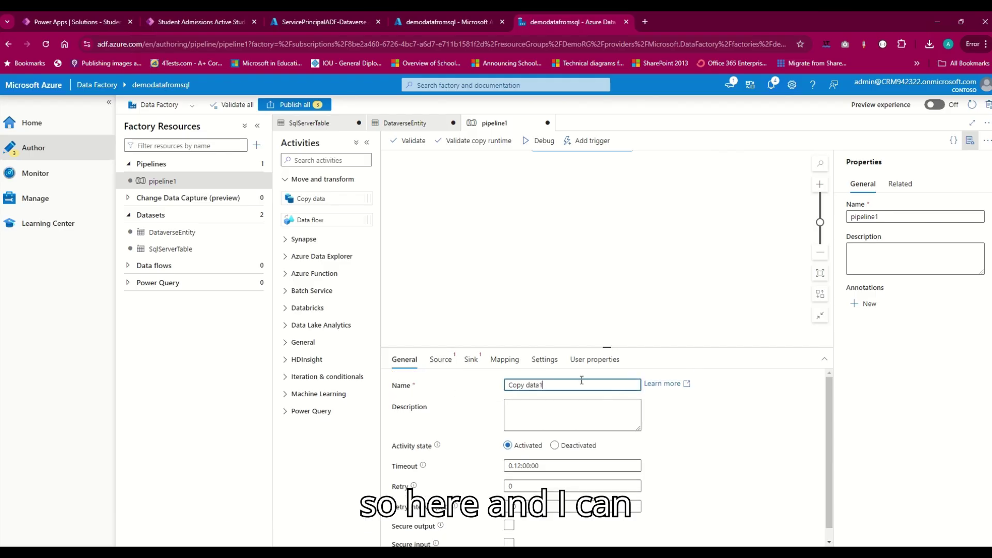
key(BackSpace)
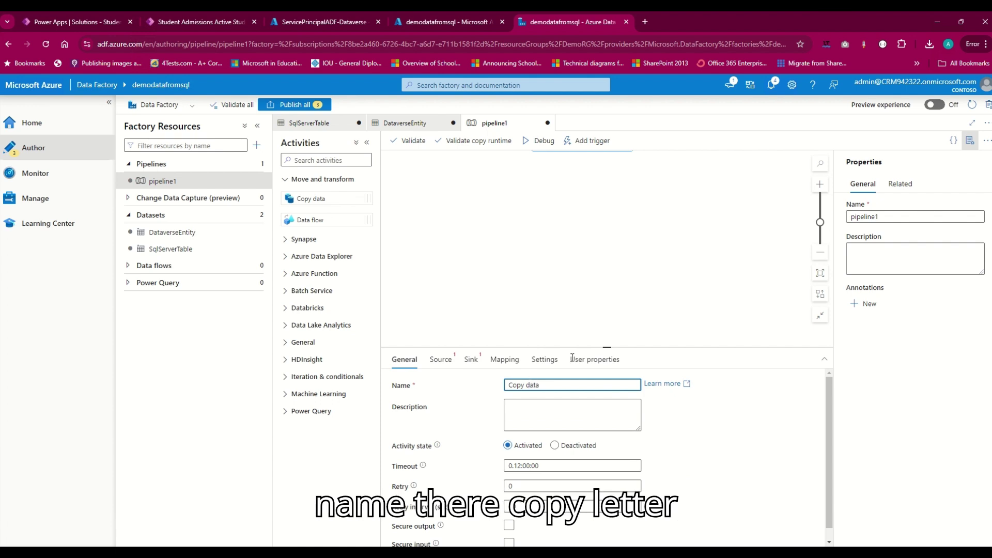
key(BackSpace)
text(_)
Set the copy activity's source dataset to SqlServerTable
click(440, 360)
click(547, 385)
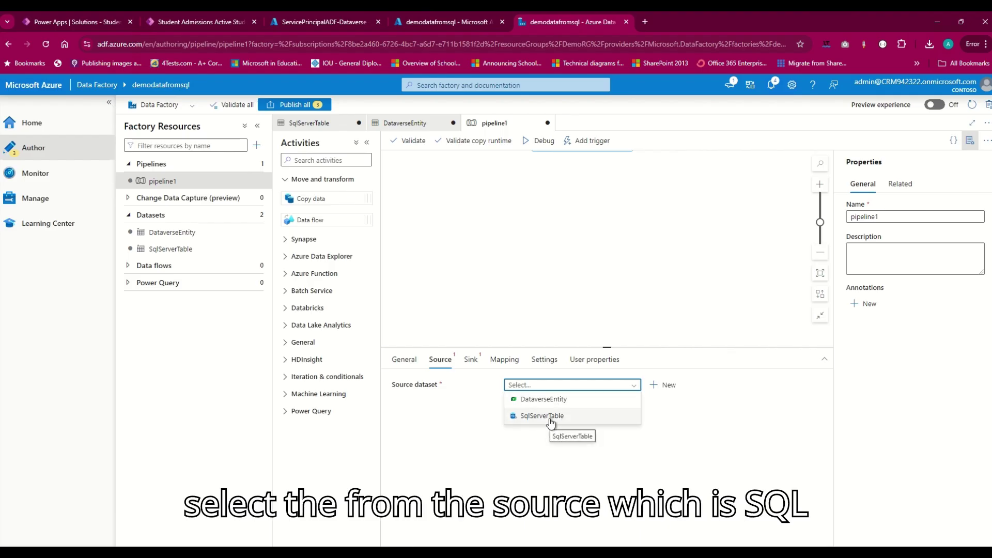
click(550, 418)
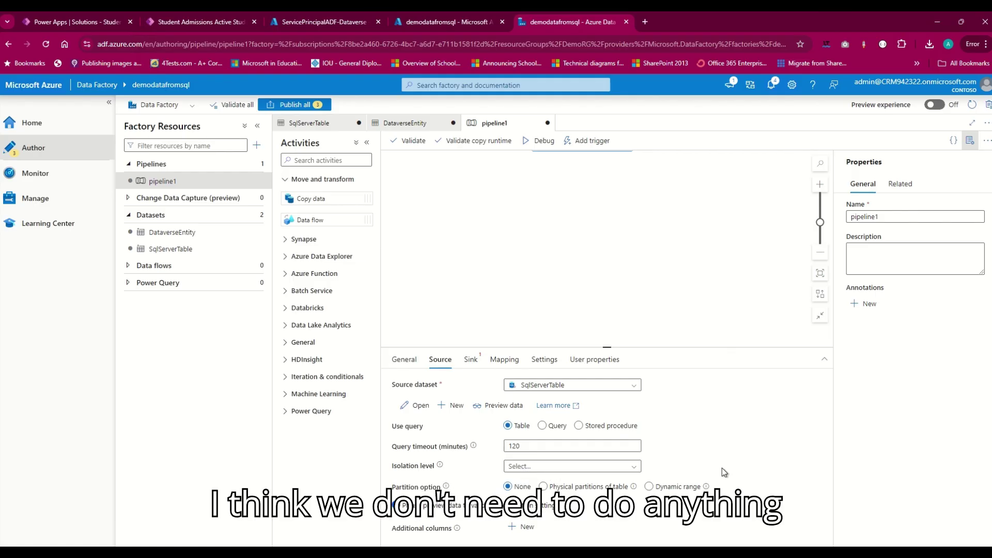
Set the copy activity's sink dataset to DataverseEntity and review its write behavior and alternate key options
click(505, 361)
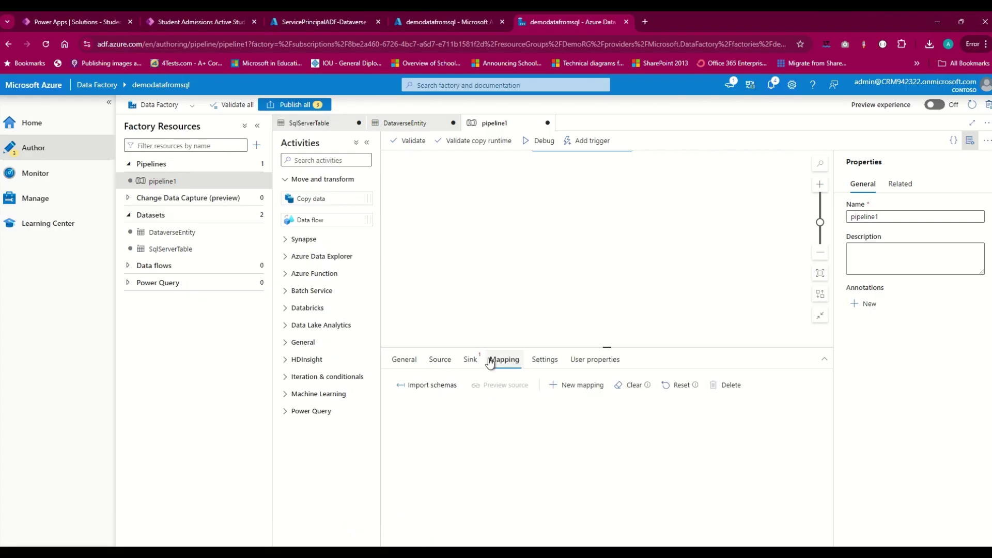
click(469, 361)
click(557, 394)
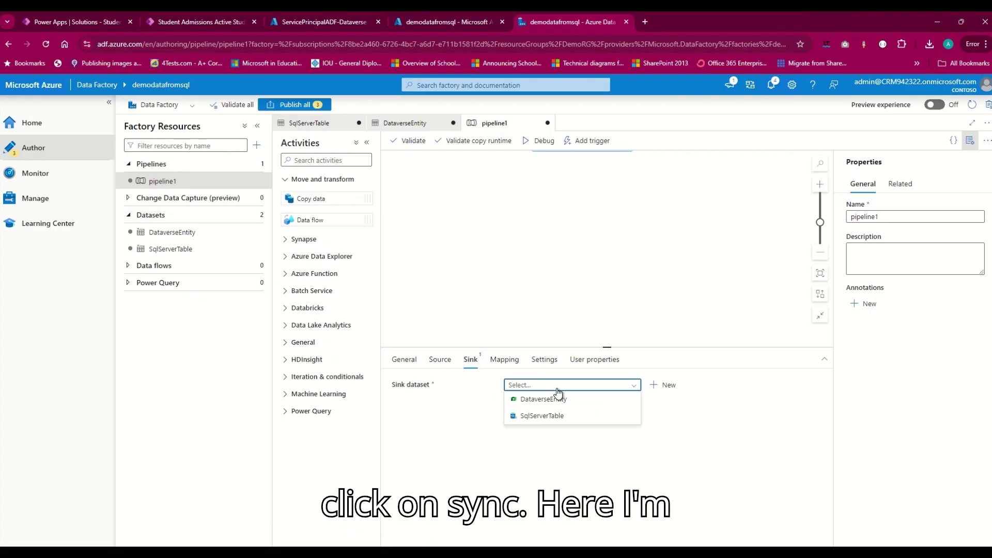
click(550, 399)
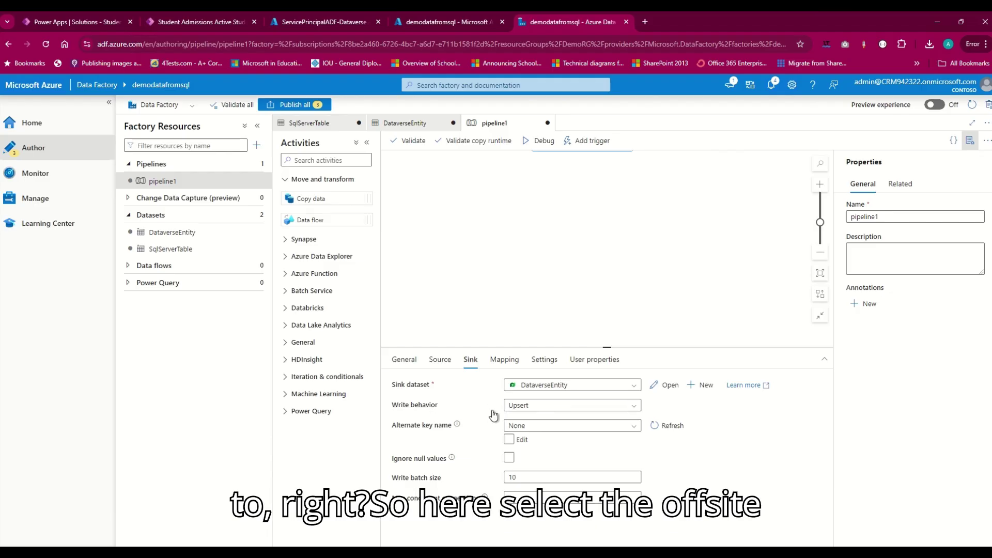
click(560, 411)
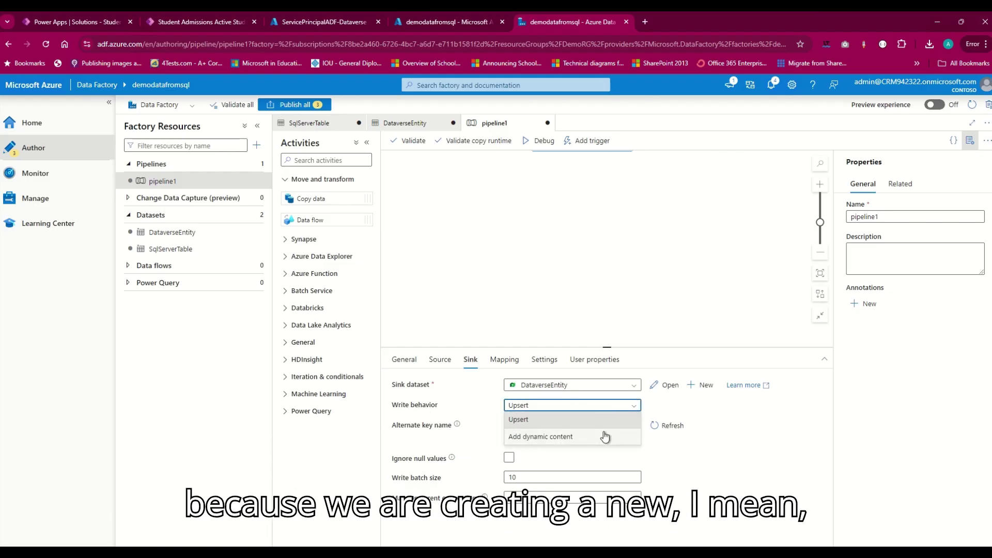
click(730, 447)
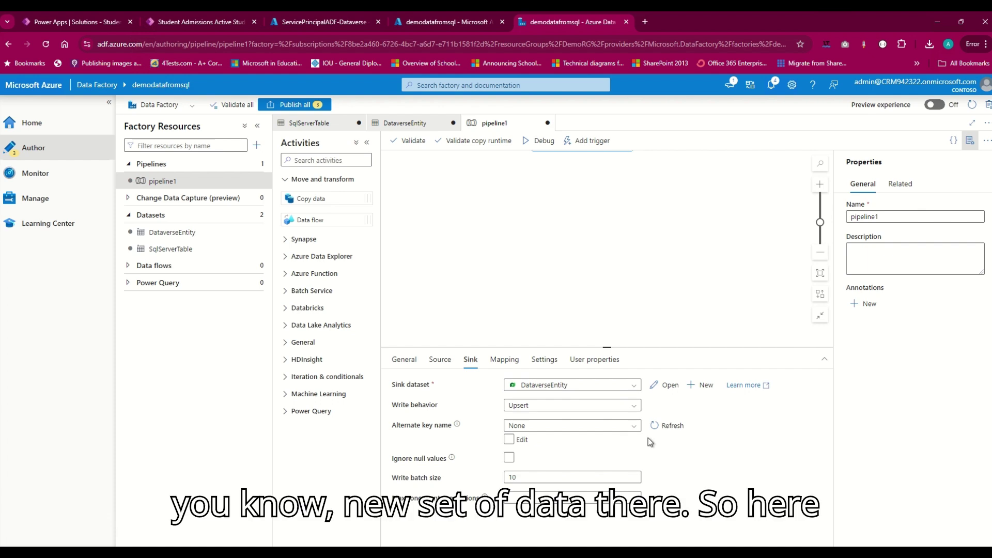
click(532, 427)
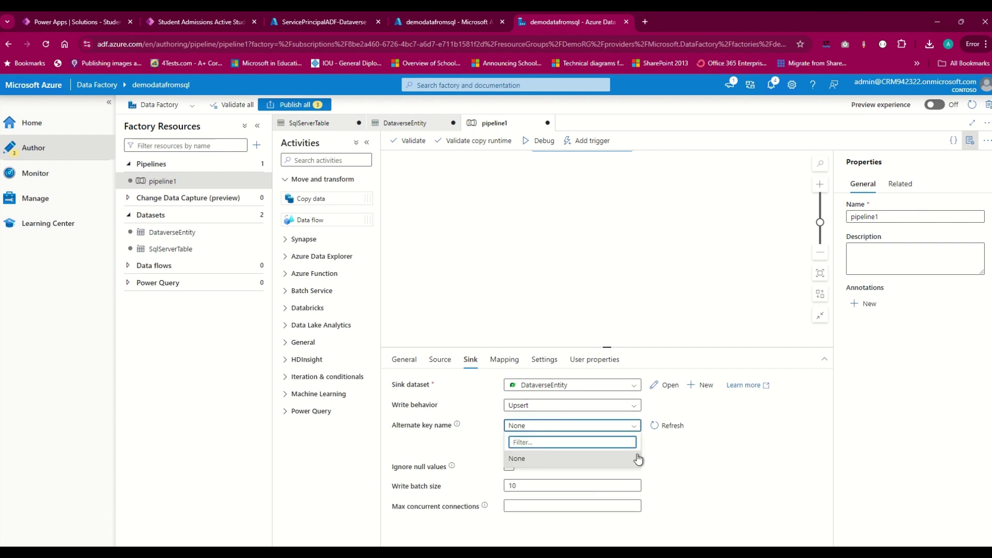
click(723, 474)
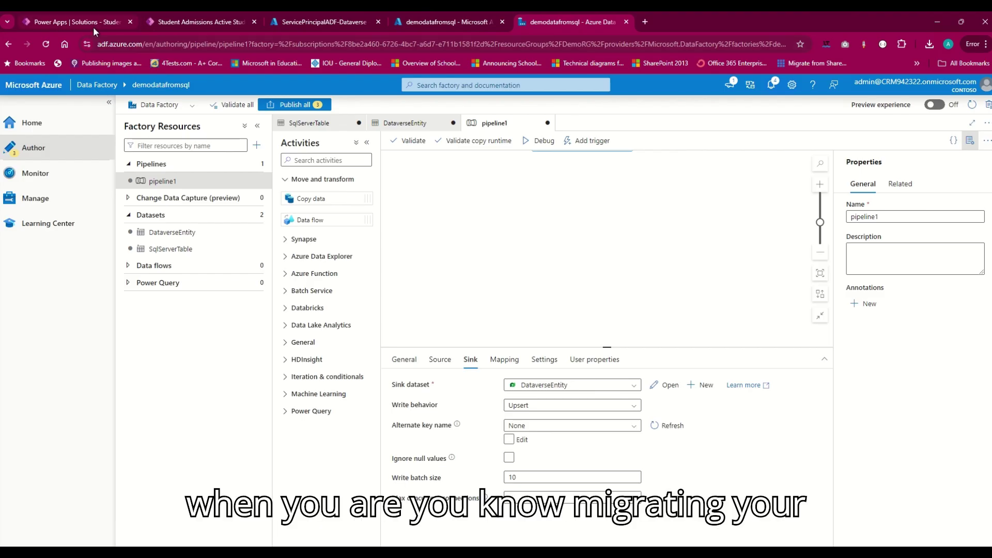
Switch to Power Apps and start a new key for the Student Admission table, based on the ID column
mouse_move(94, 30)
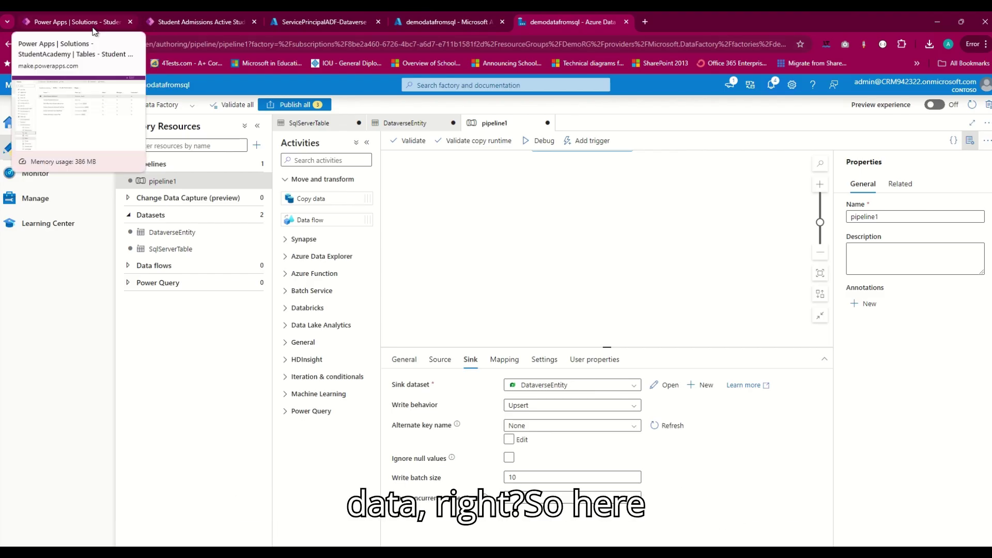
click(91, 24)
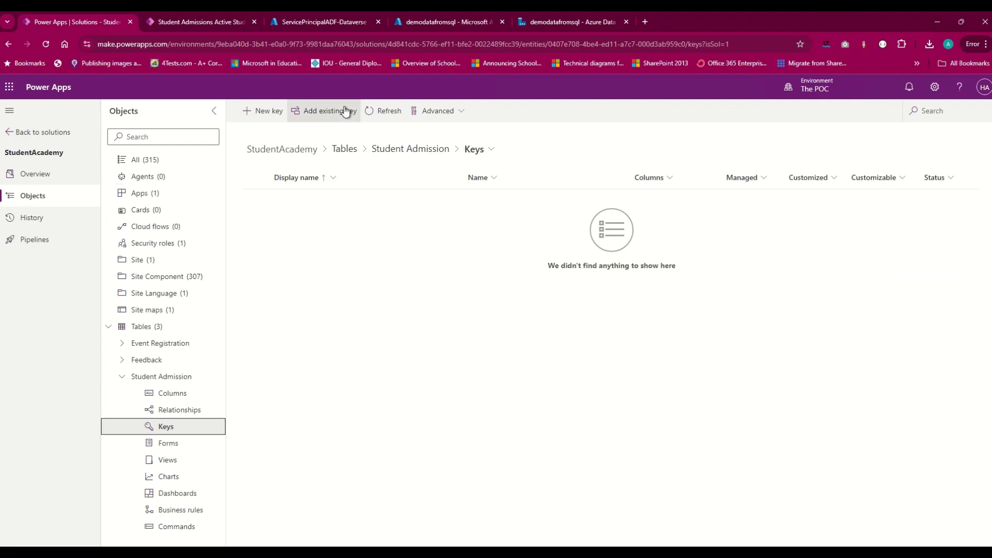
click(260, 111)
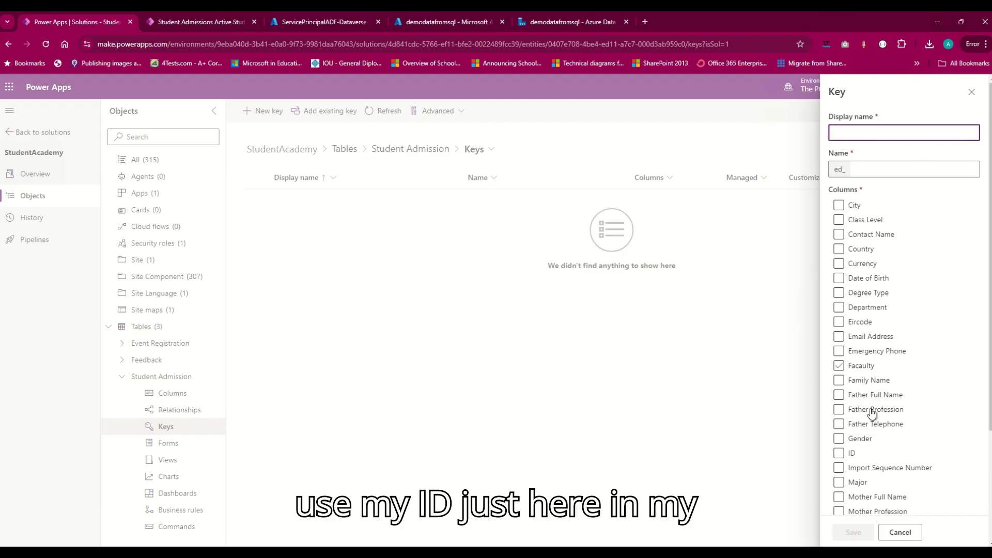
click(839, 453)
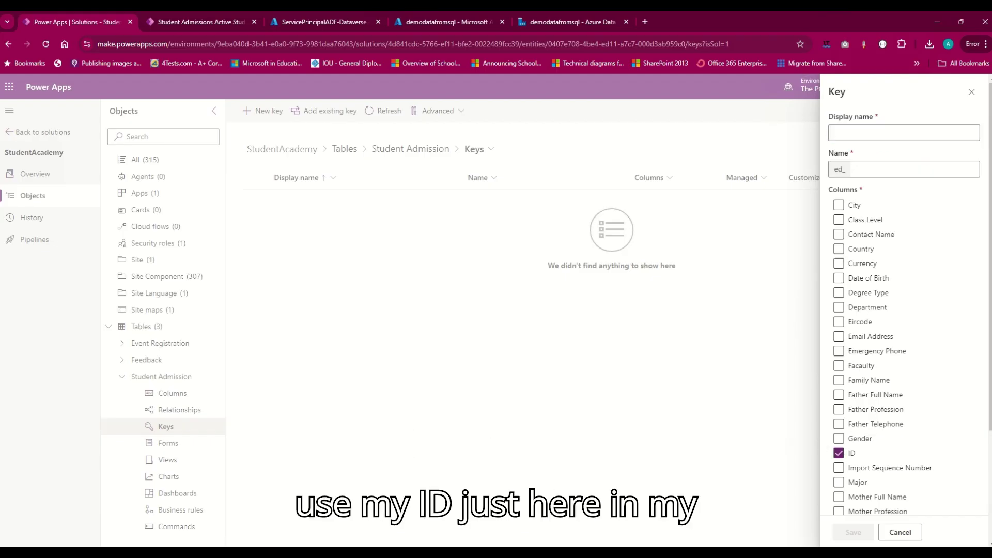
Switch to SQL Server Management Studio, query the top 1000 rows of StudentRecord's dbo.StudentData table and inspect its ID column
key(alt+Tab)
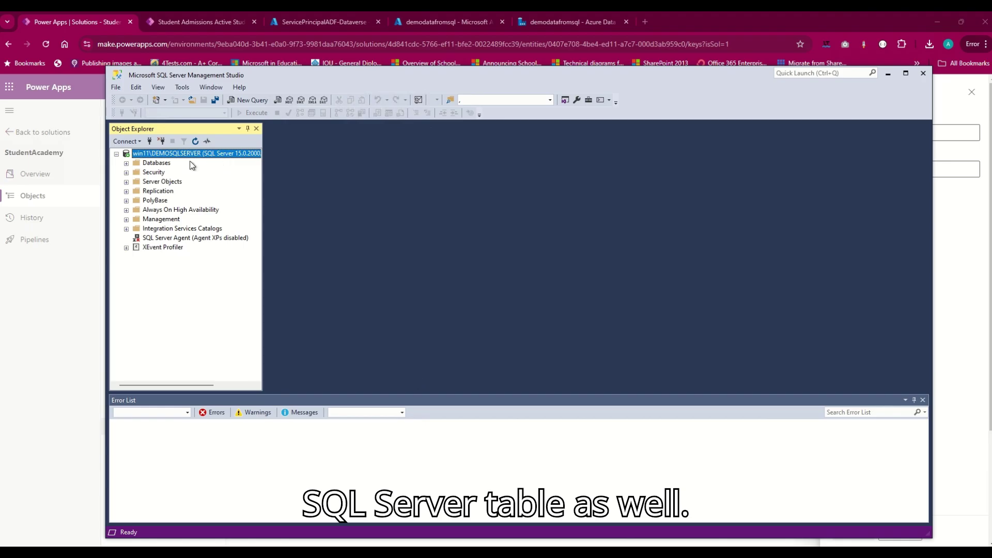
click(163, 164)
click(127, 164)
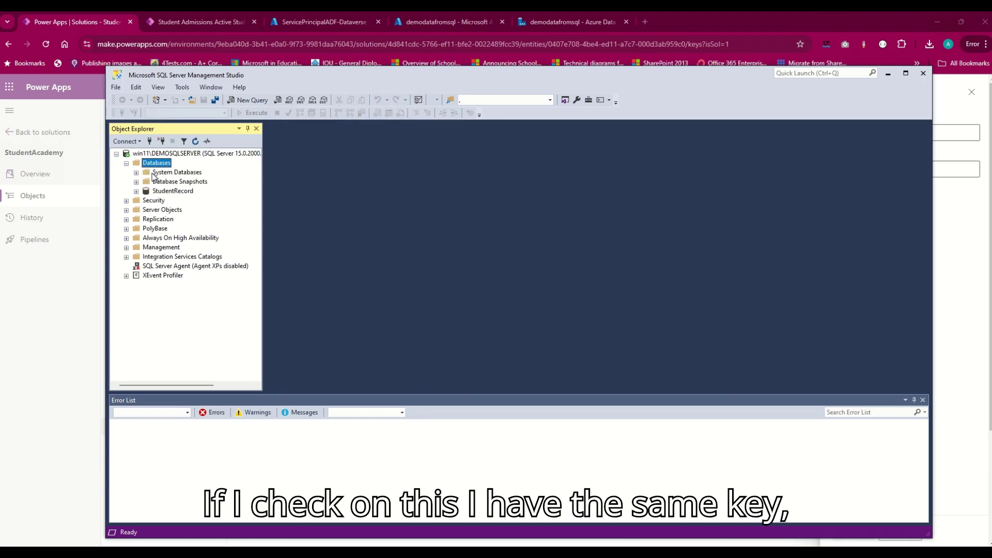
right_click(180, 194)
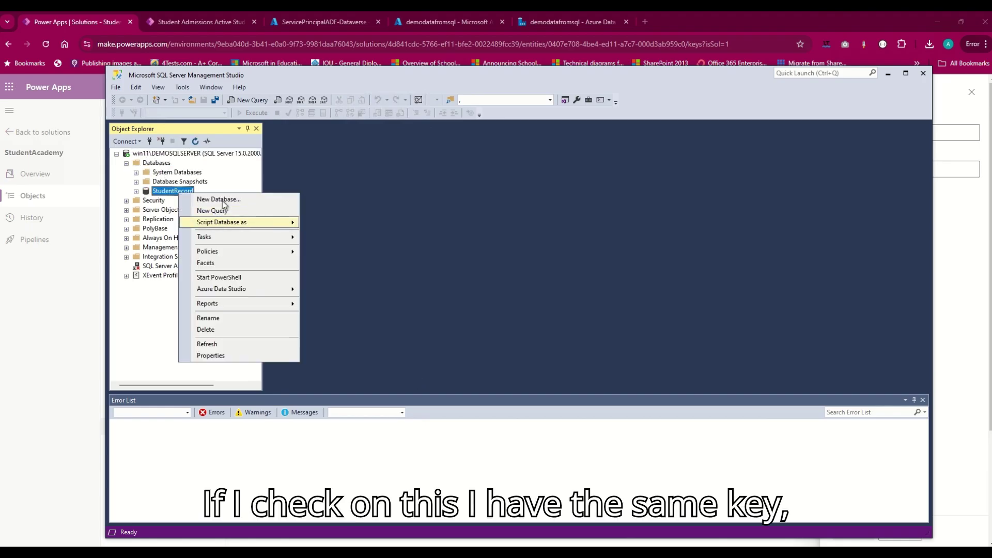
mouse_move(233, 222)
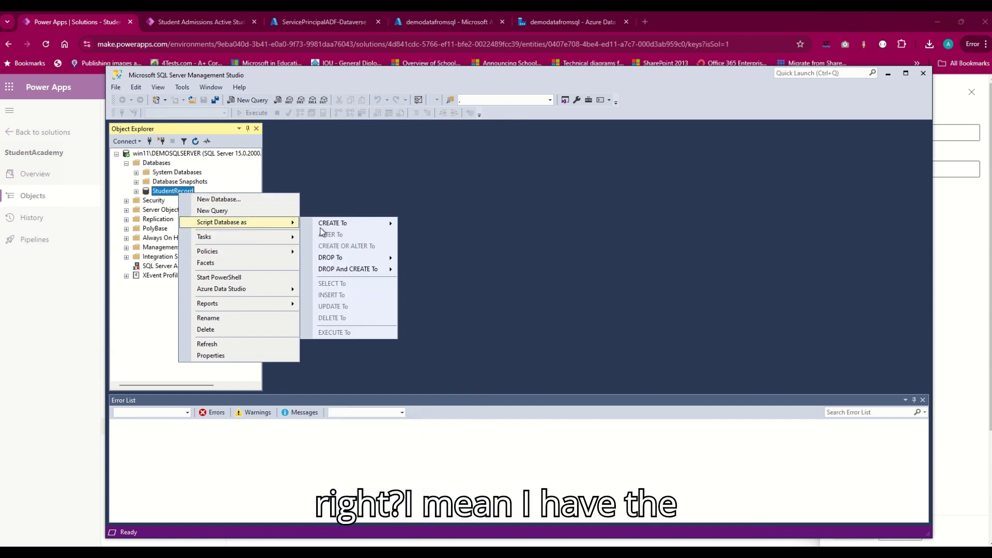
mouse_move(307, 227)
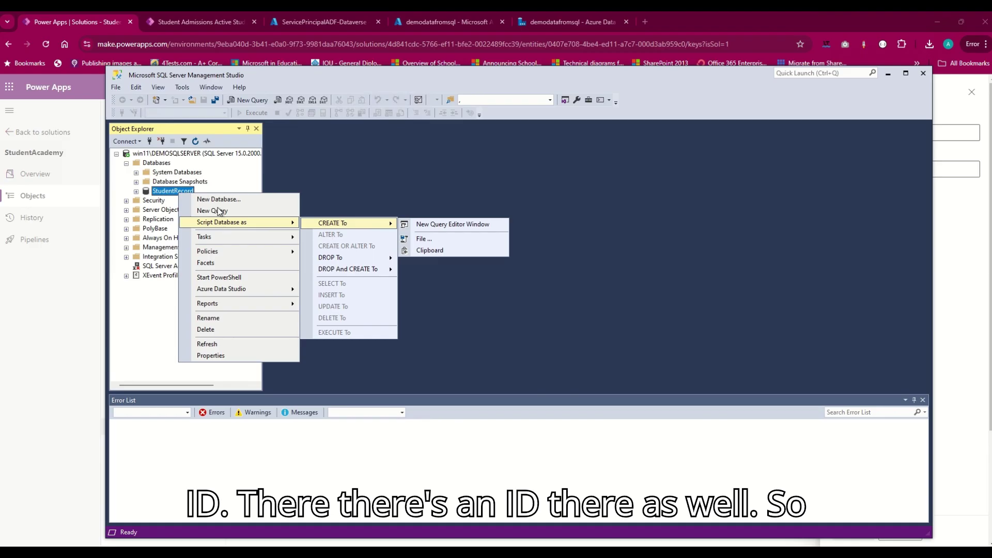
click(136, 191)
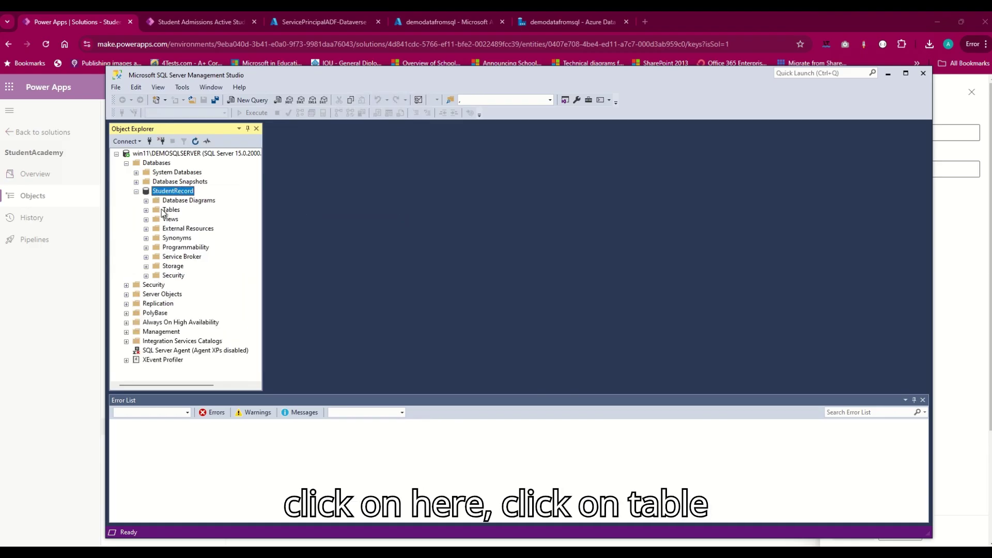
click(146, 210)
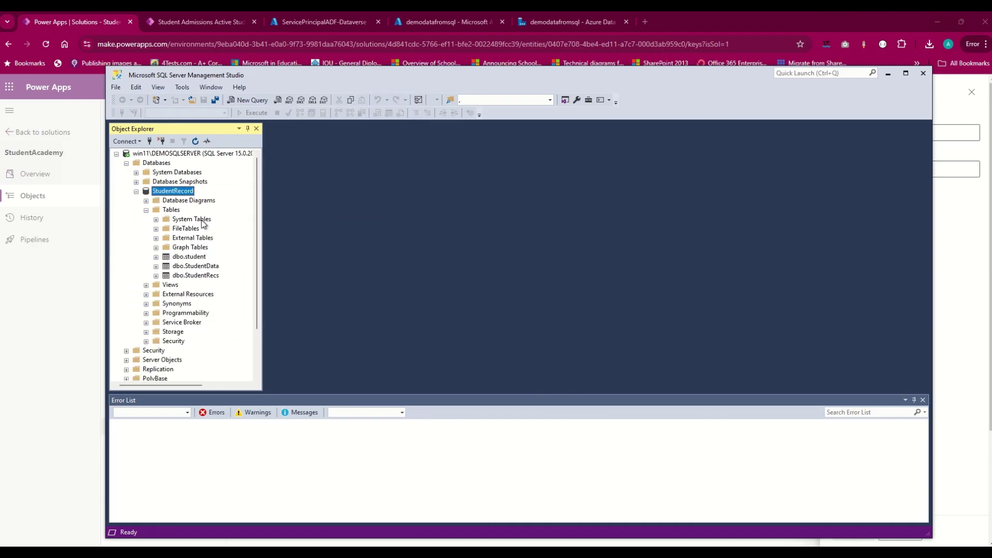
right_click(184, 267)
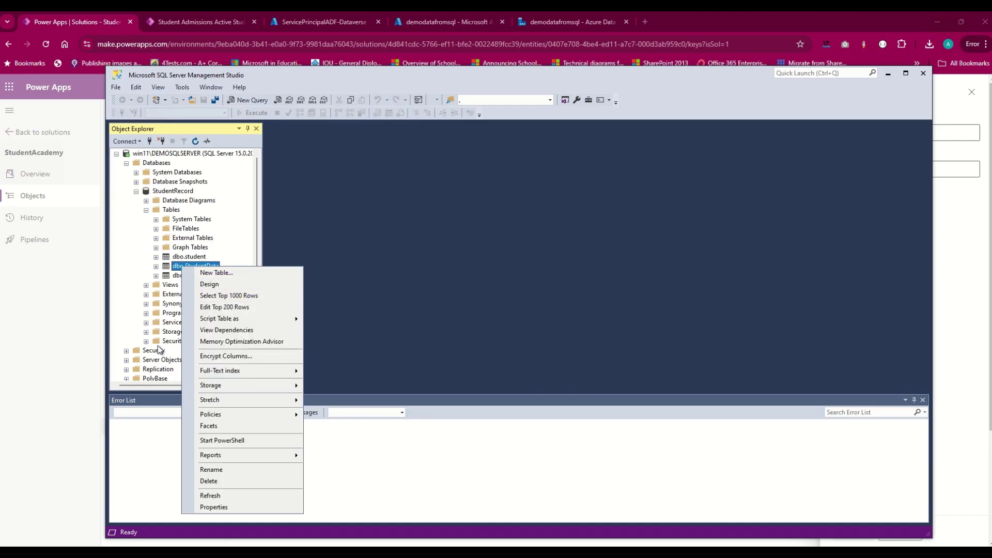
click(225, 296)
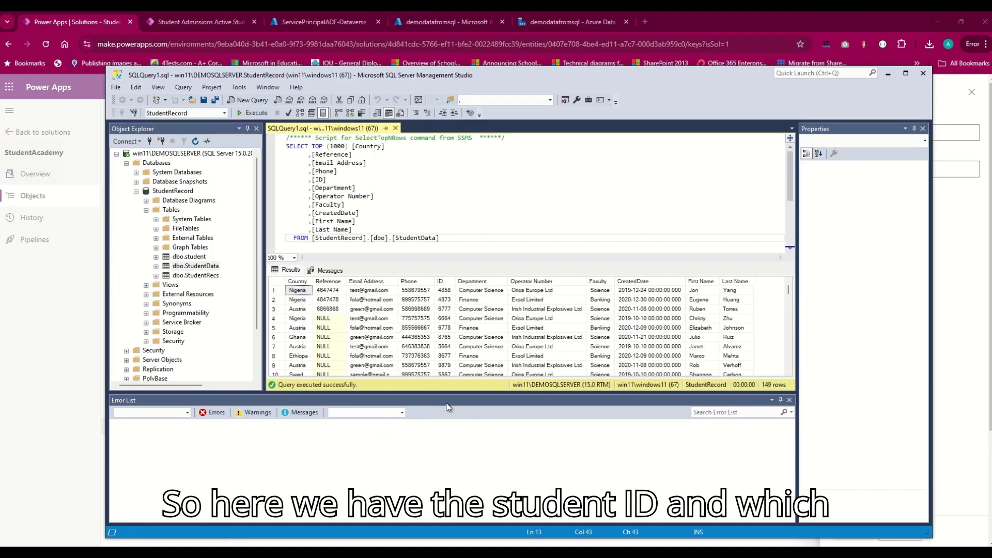
click(441, 283)
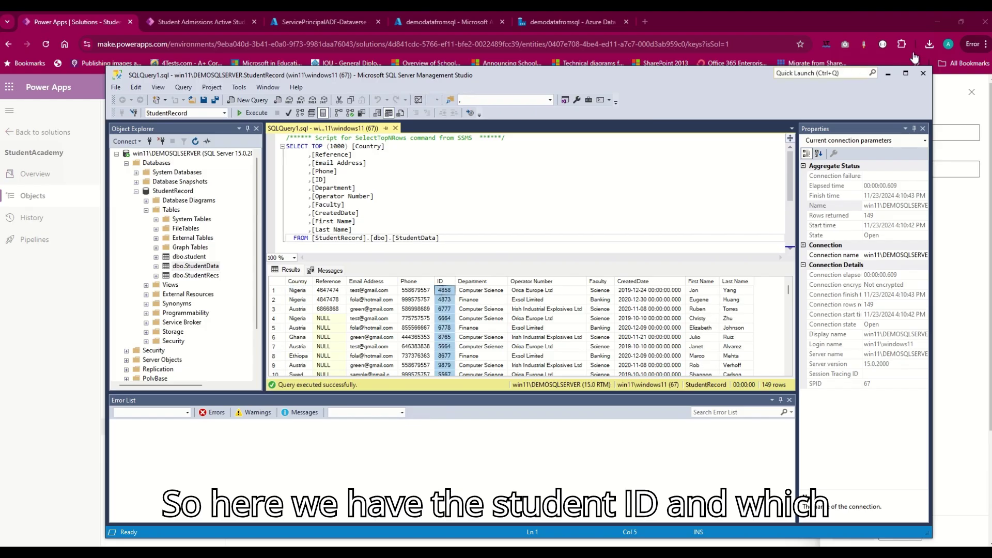
Back in Power Apps, name the new Student Admission key idkey and save it
click(94, 20)
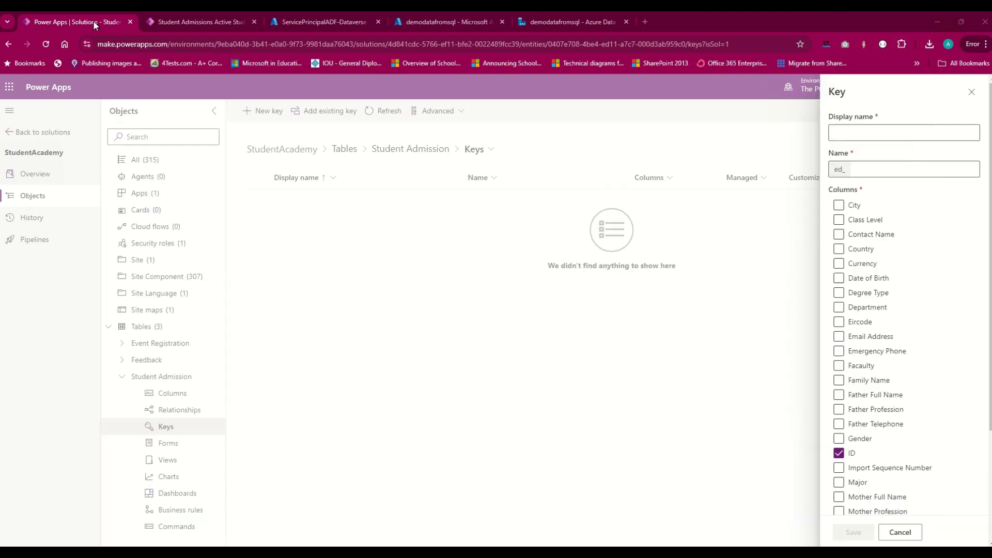
click(847, 132)
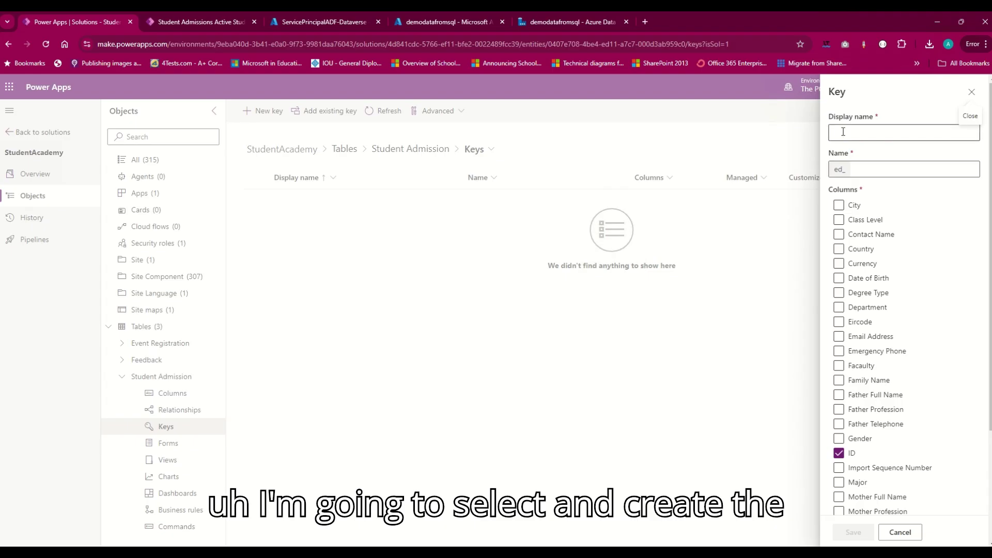
text(idkey)
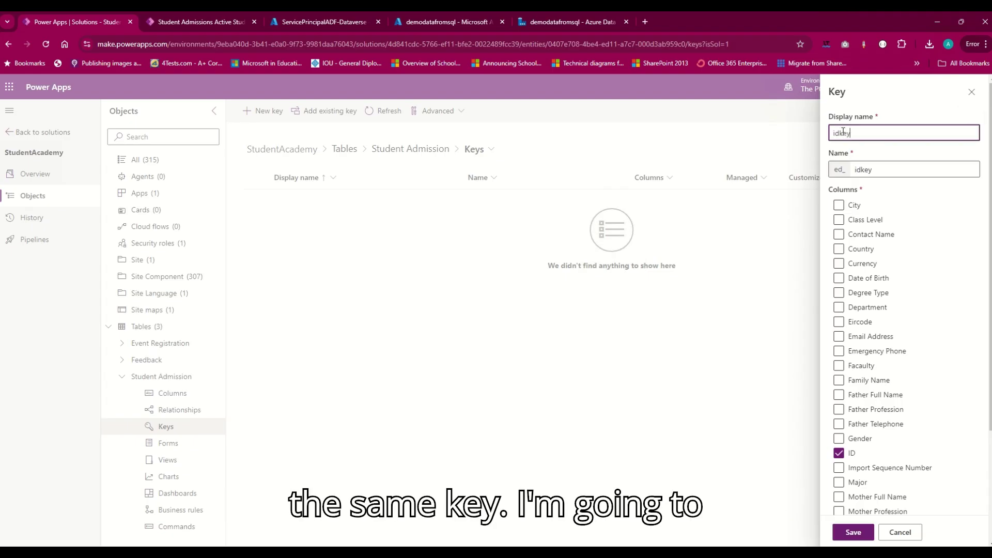
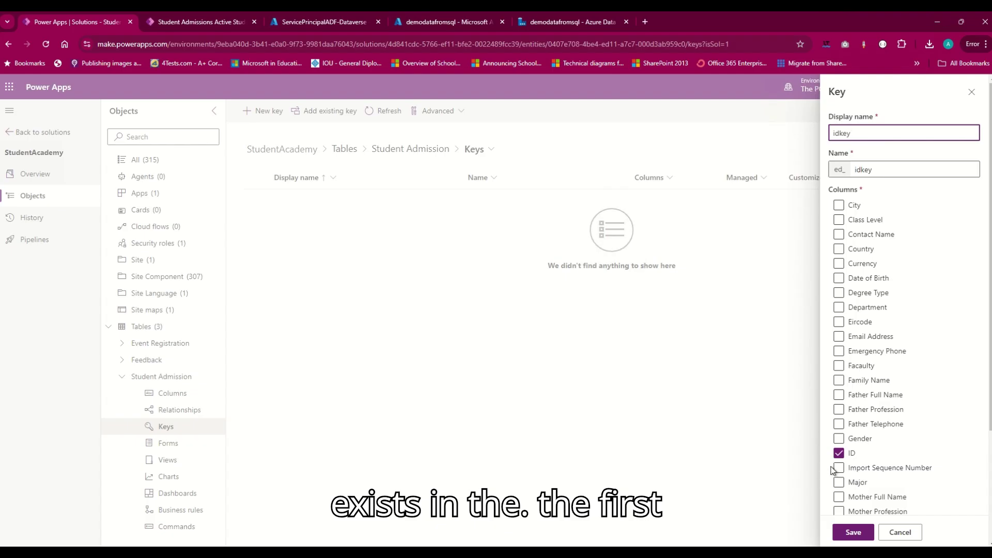
click(853, 533)
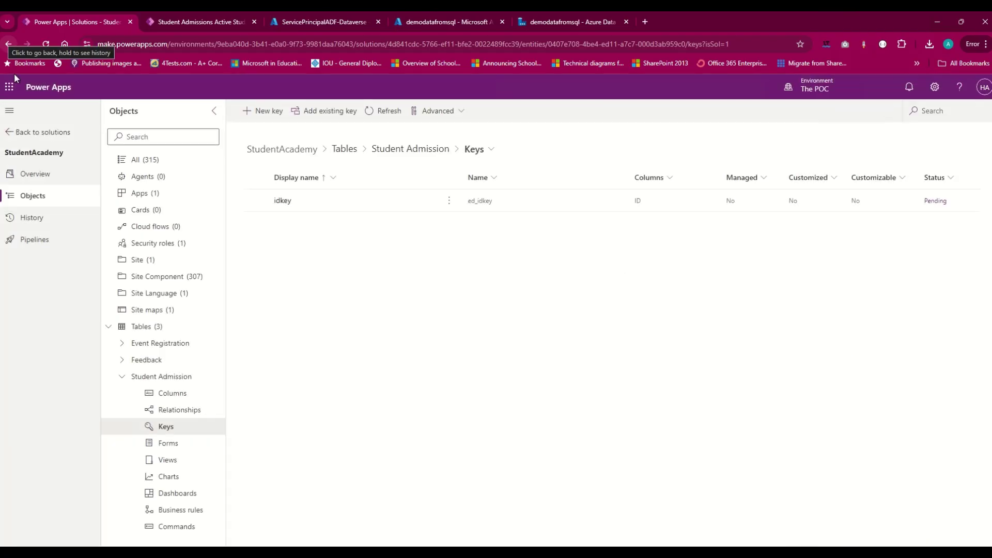
Return to Azure Data Factory, refresh the sink's alternate keys and choose ed_idkey
click(330, 21)
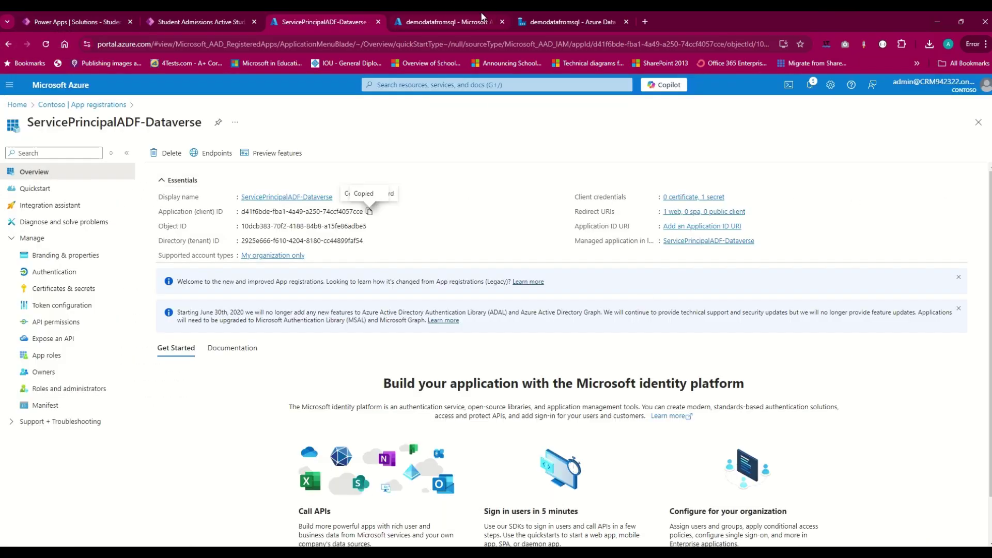
click(447, 22)
click(547, 22)
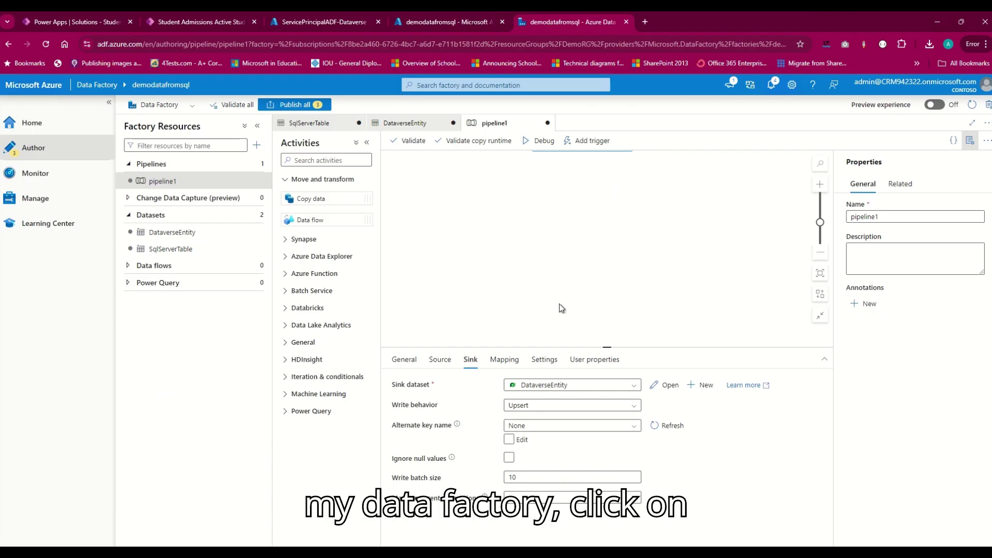
click(657, 424)
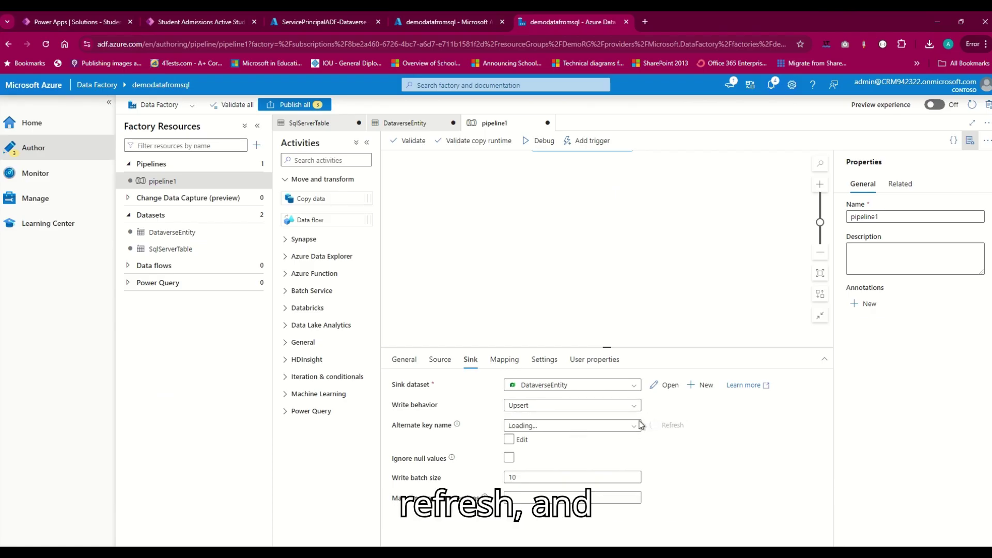
click(549, 427)
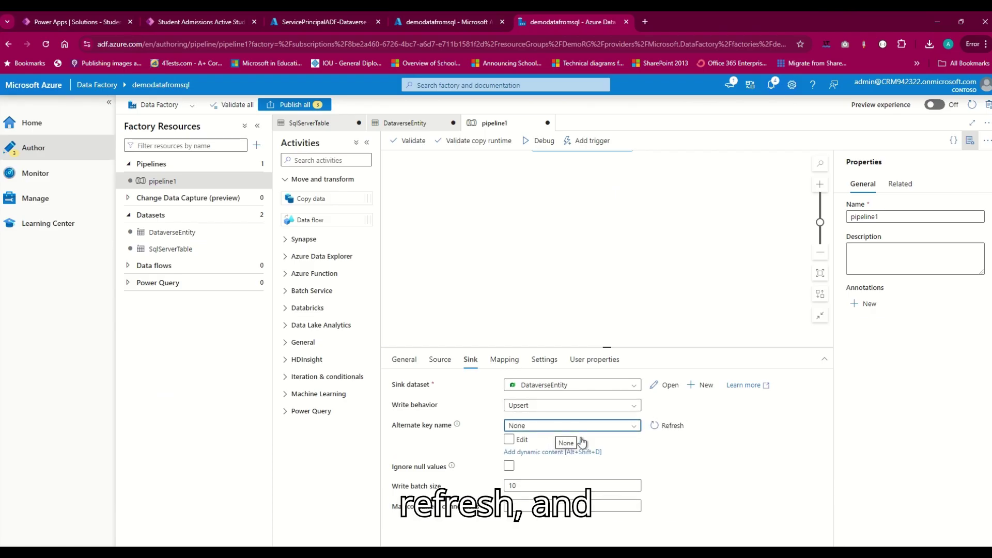
click(538, 477)
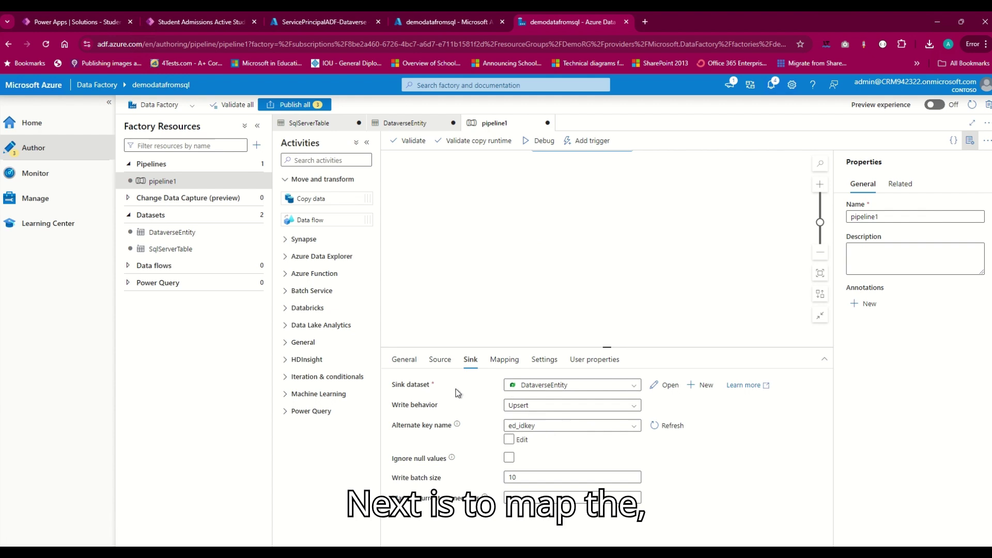
Import the source and destination schemas into the copy activity's mapping and review the column pairs
click(506, 361)
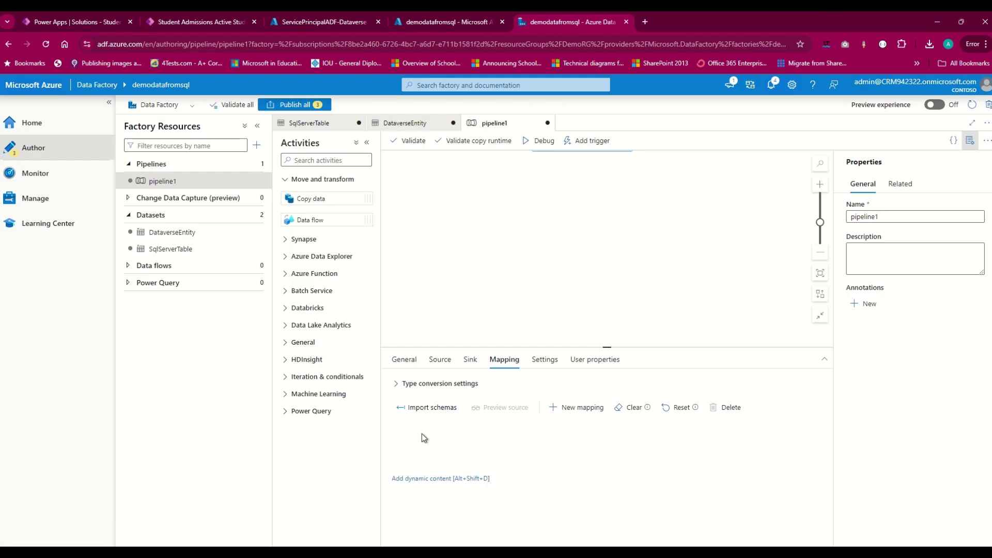
click(432, 408)
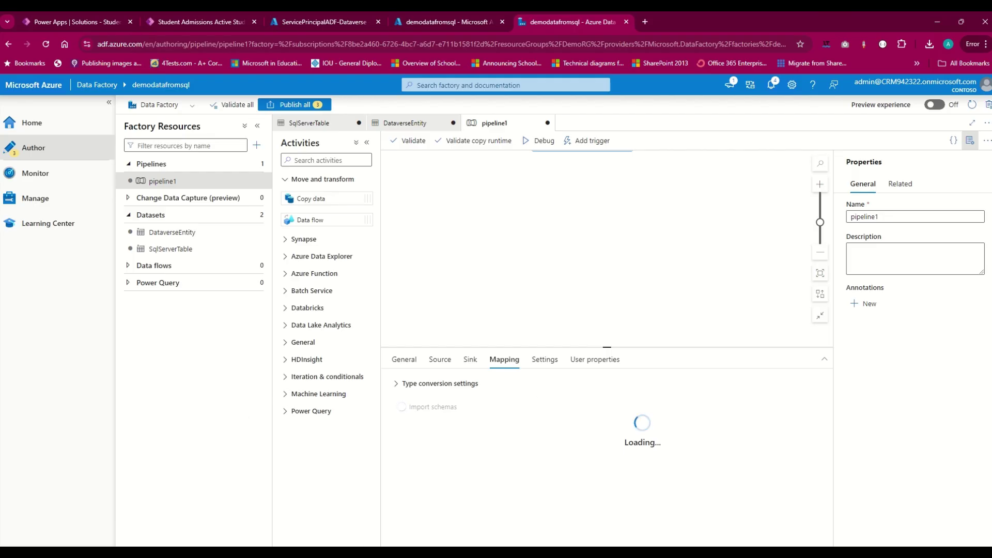
scroll(825, 467, down, 1)
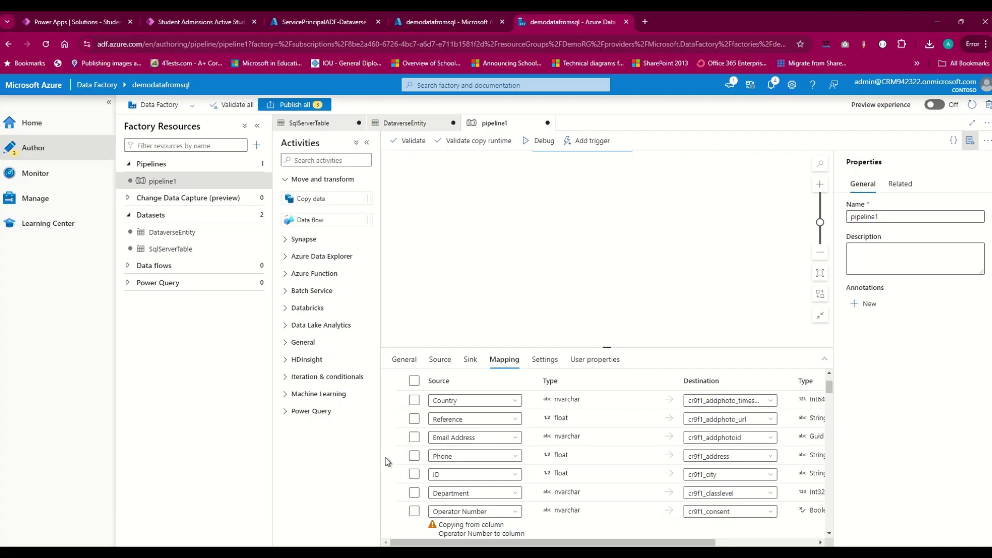
scroll(390, 461, down, 1)
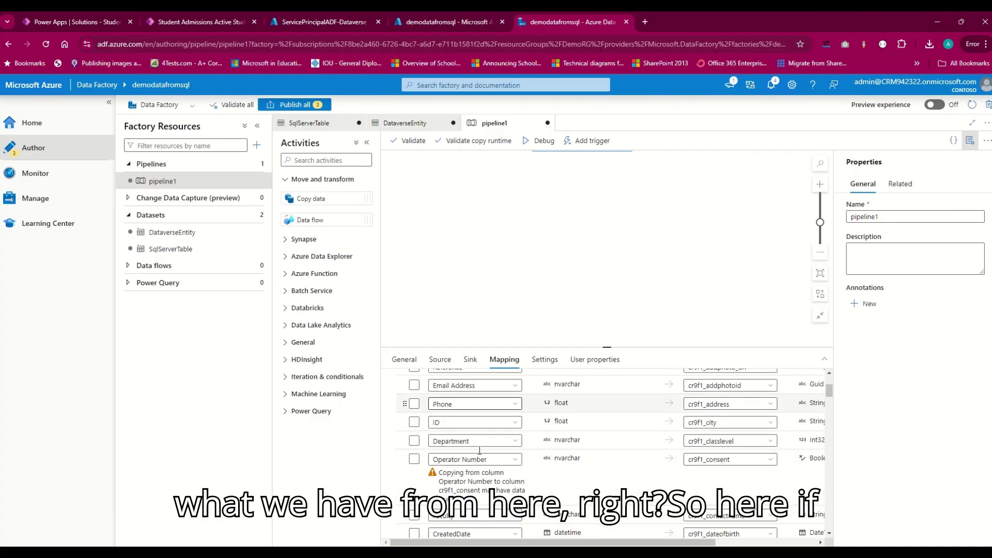
Map the Country source column to the ed_country destination column in the copy activity's mapping
scroll(505, 407, up, 1)
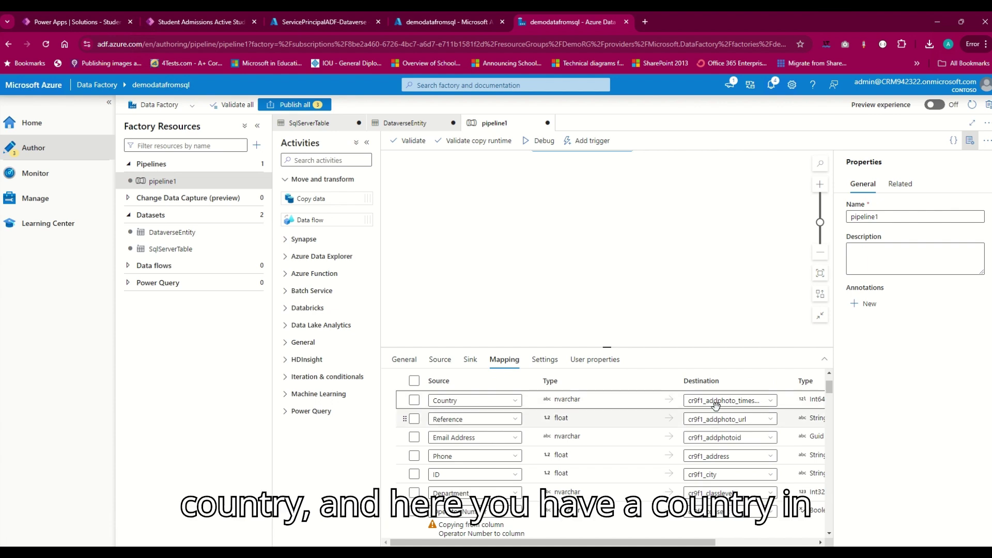
click(772, 401)
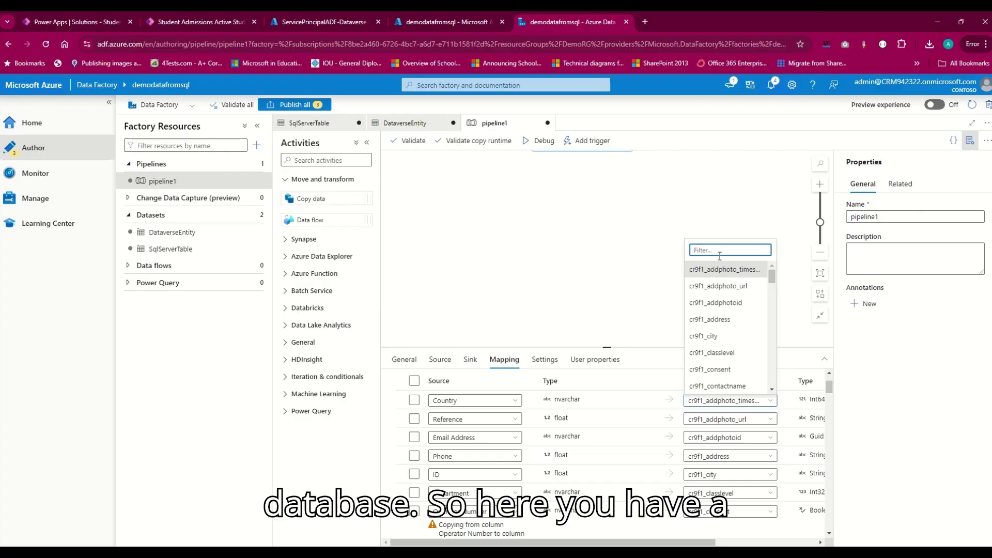
text(coun)
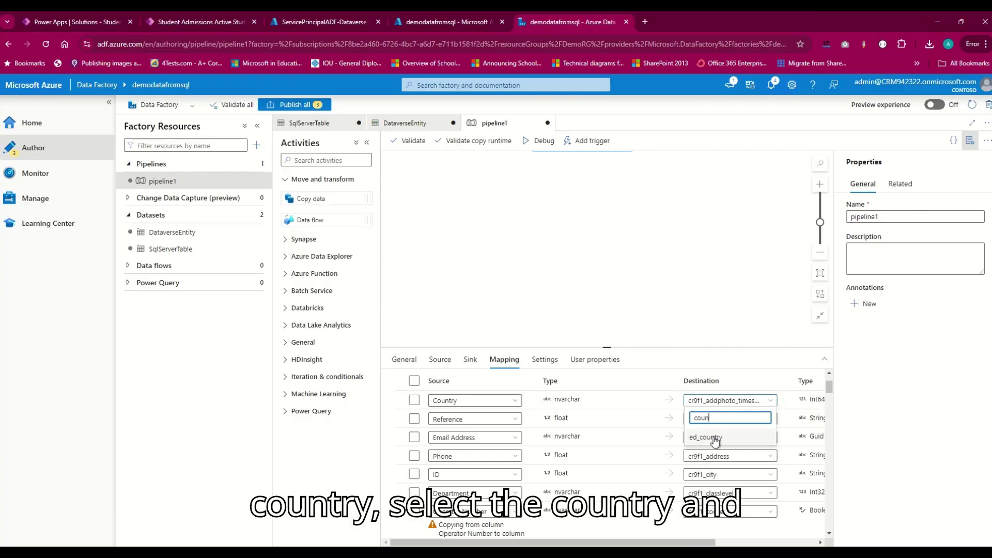
click(714, 438)
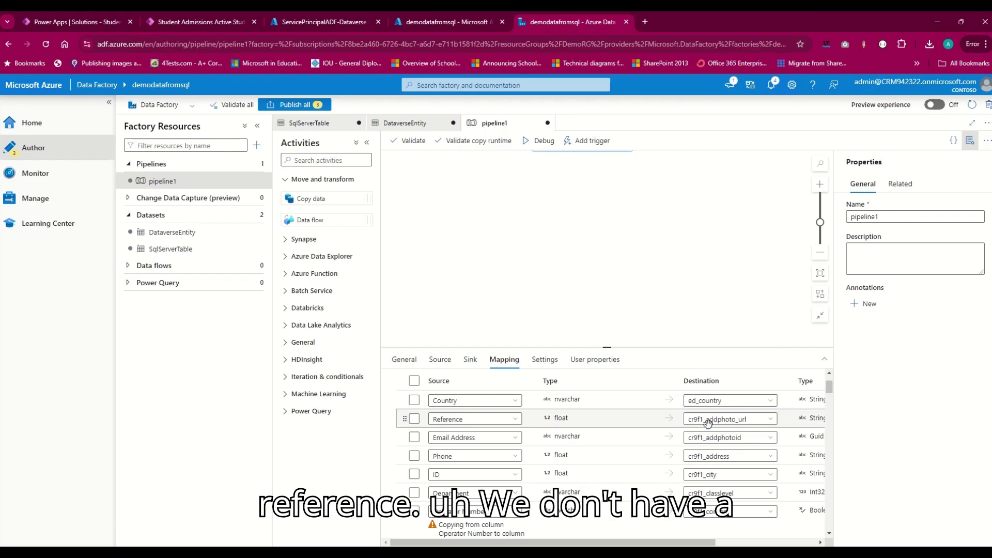
Search the destination columns for "ref" to find a match for the Reference source column
click(771, 420)
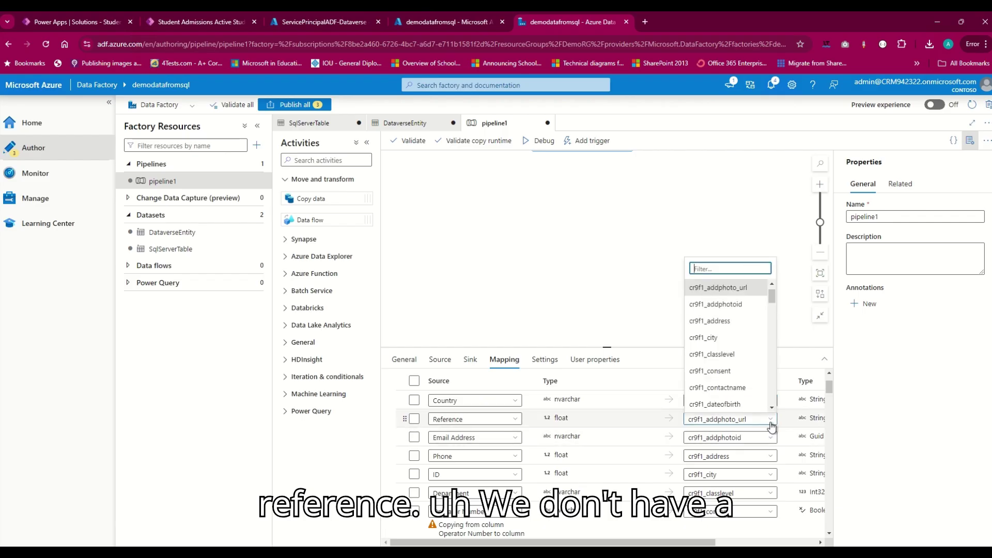
text(ref)
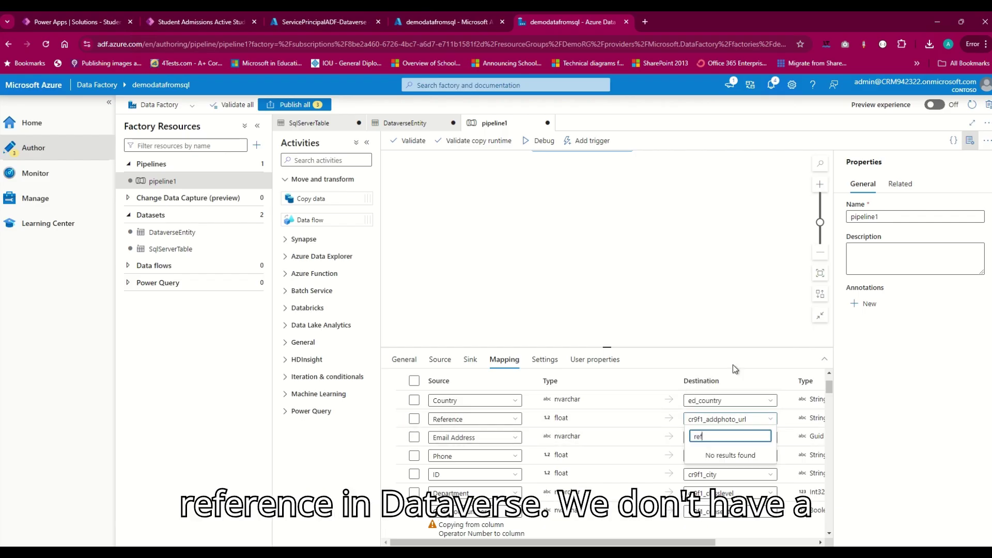
click(717, 322)
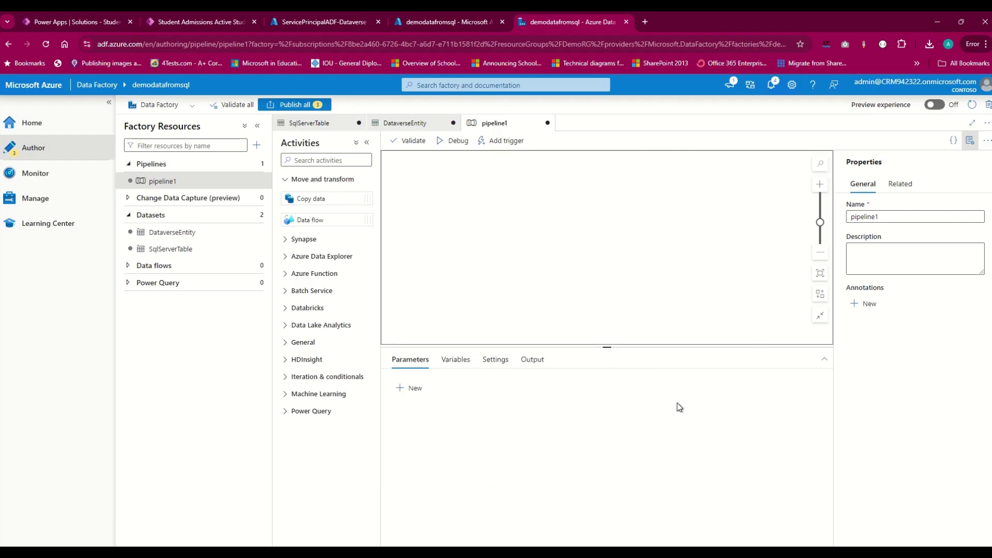
Reselect the Copy_data activity on the pipeline1 canvas to bring back its column mapping
click(332, 202)
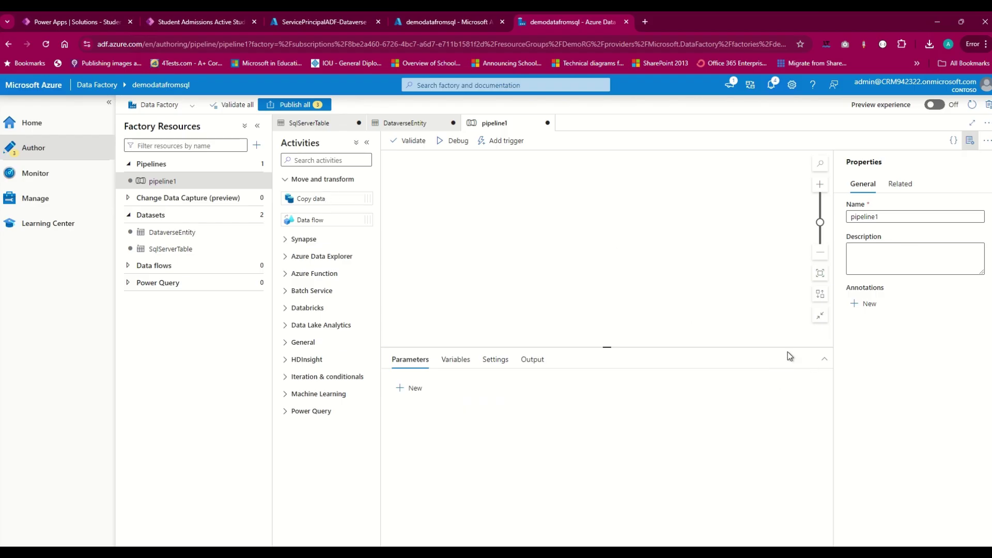
click(823, 359)
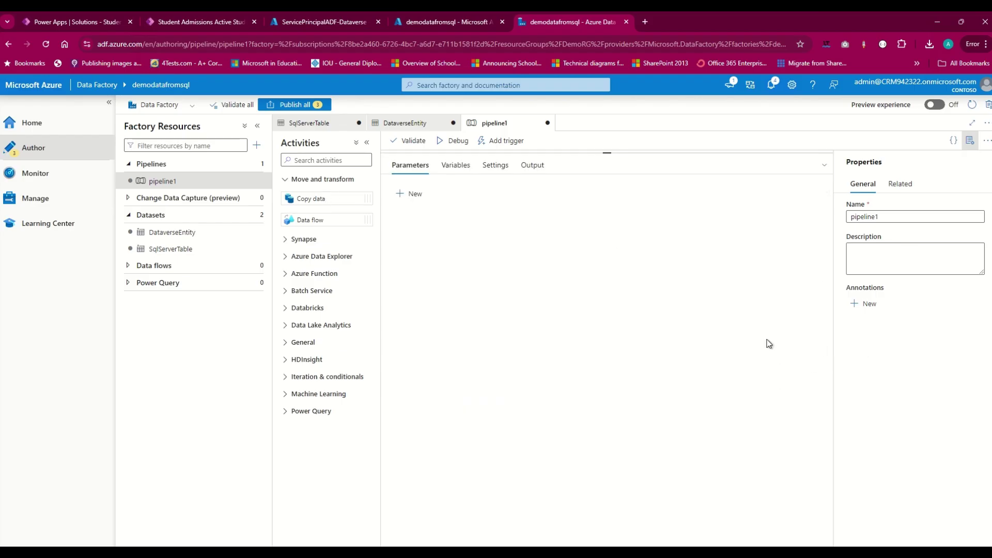
click(825, 166)
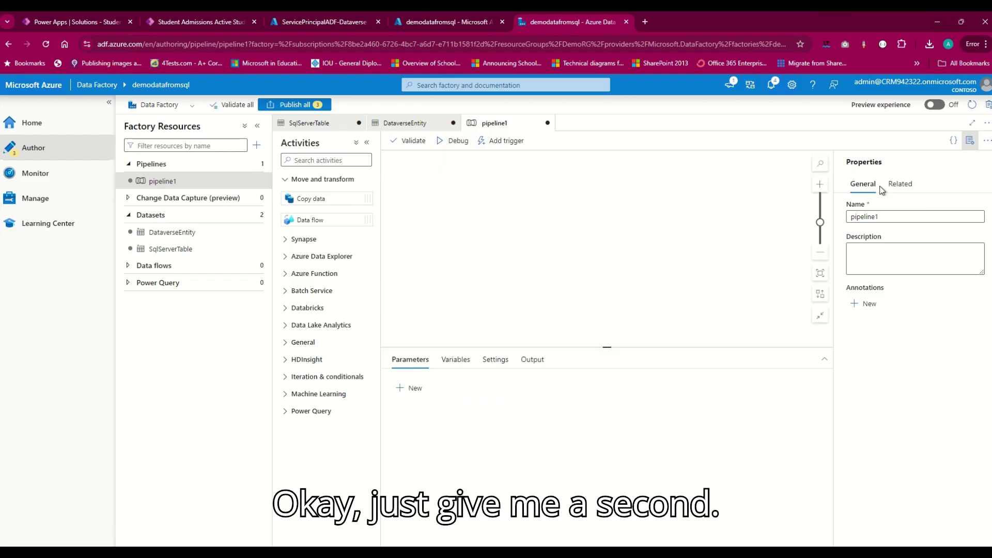
click(823, 321)
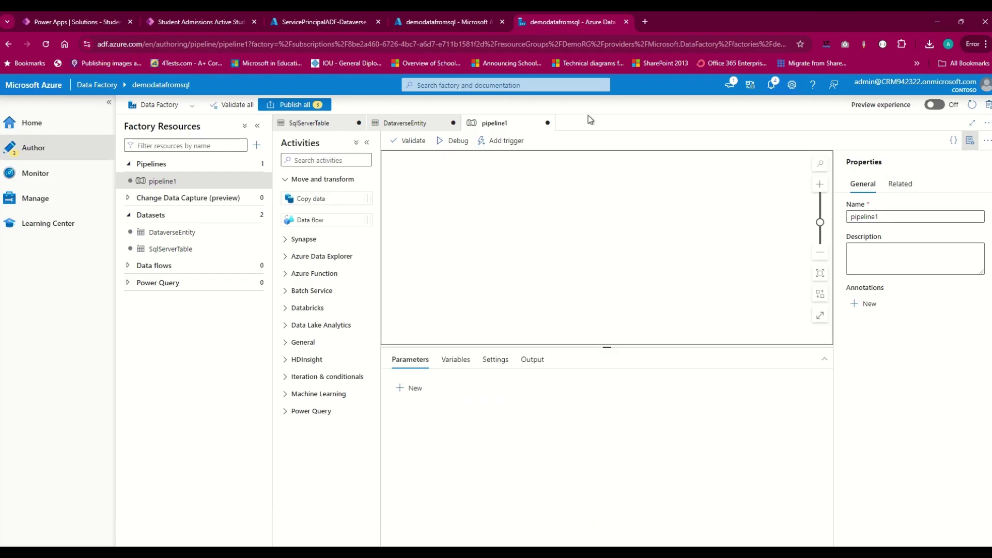
click(418, 124)
drag(614, 257, 626, 264)
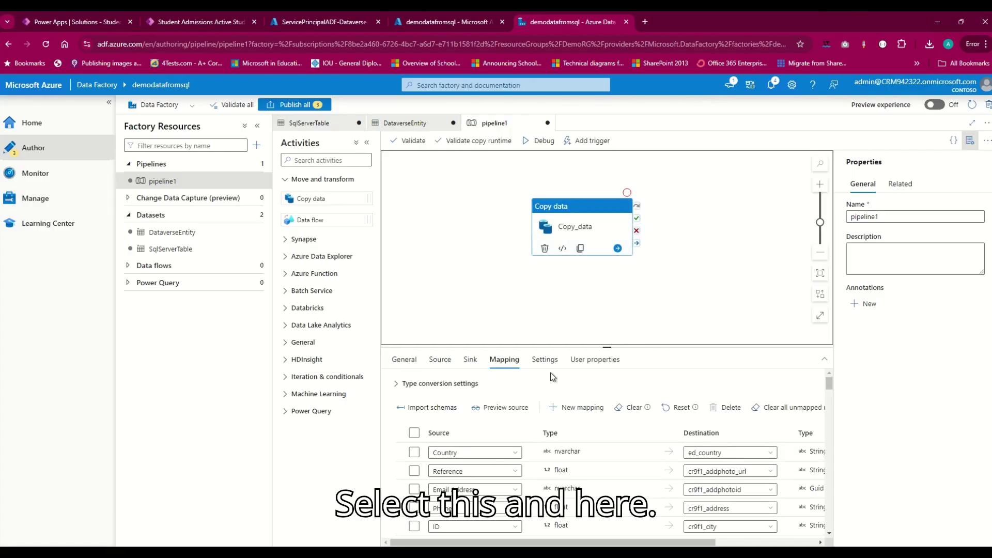
Delete the Reference row from the column mapping and collapse the Factory Resources pane
scroll(594, 436, down, 2)
scroll(495, 417, up, 2)
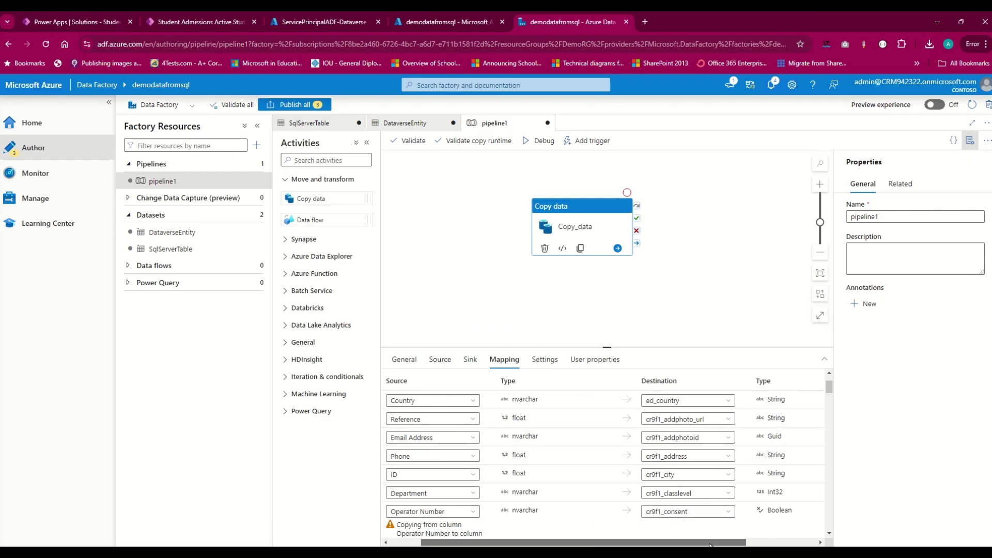
drag(678, 544, 778, 543)
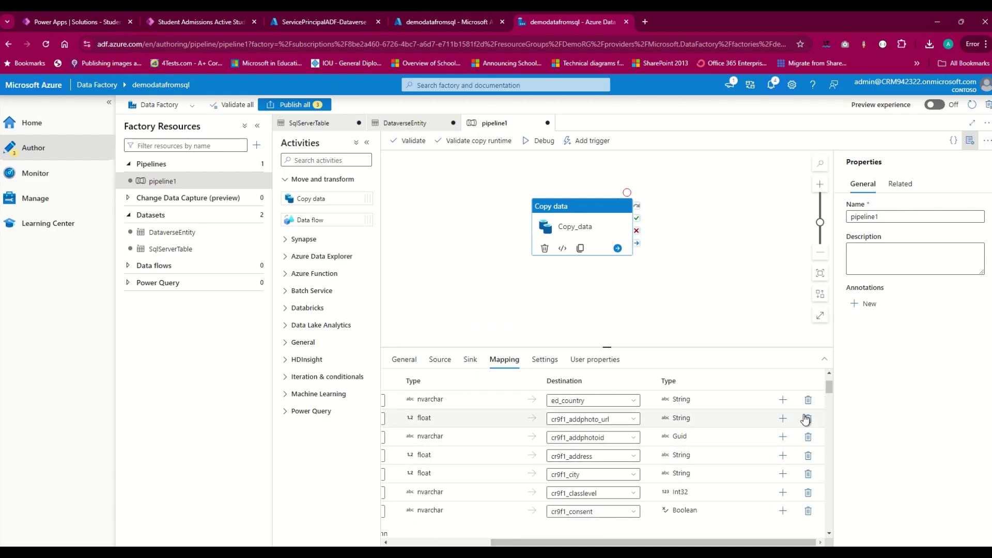
click(808, 419)
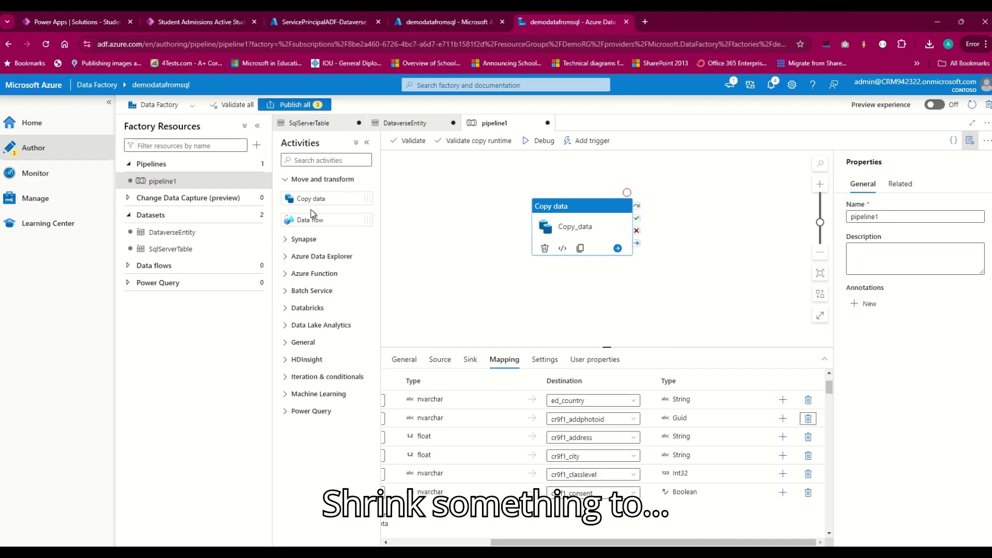
click(257, 127)
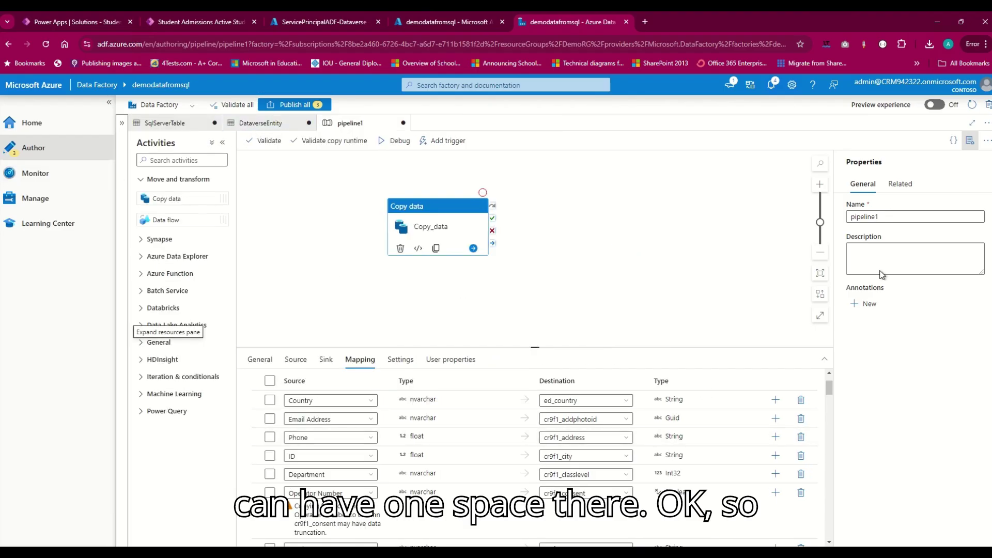
Map the Email Address source column to the cr9f1_emailaddress destination column
scroll(441, 496, down, 2)
scroll(393, 465, up, 4)
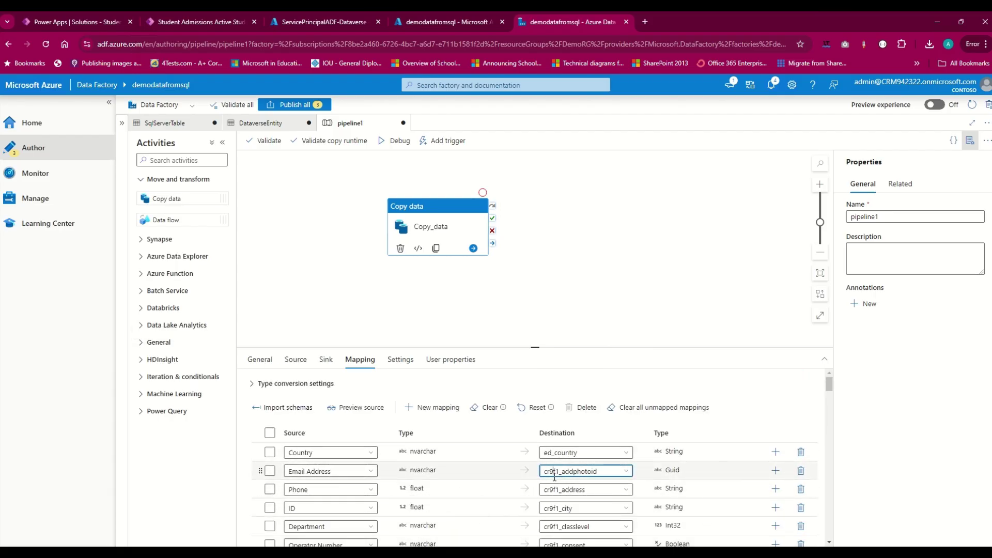
click(625, 475)
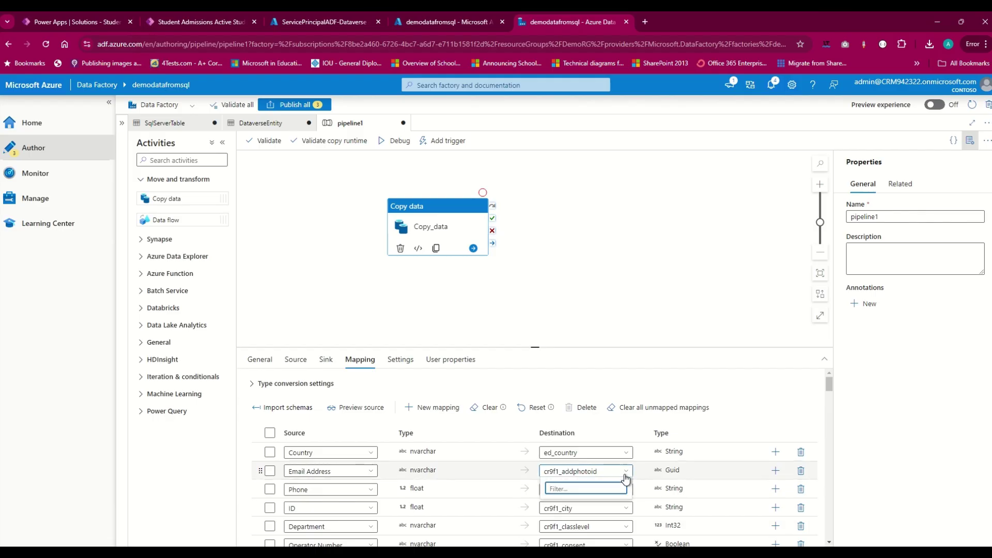
text(emil)
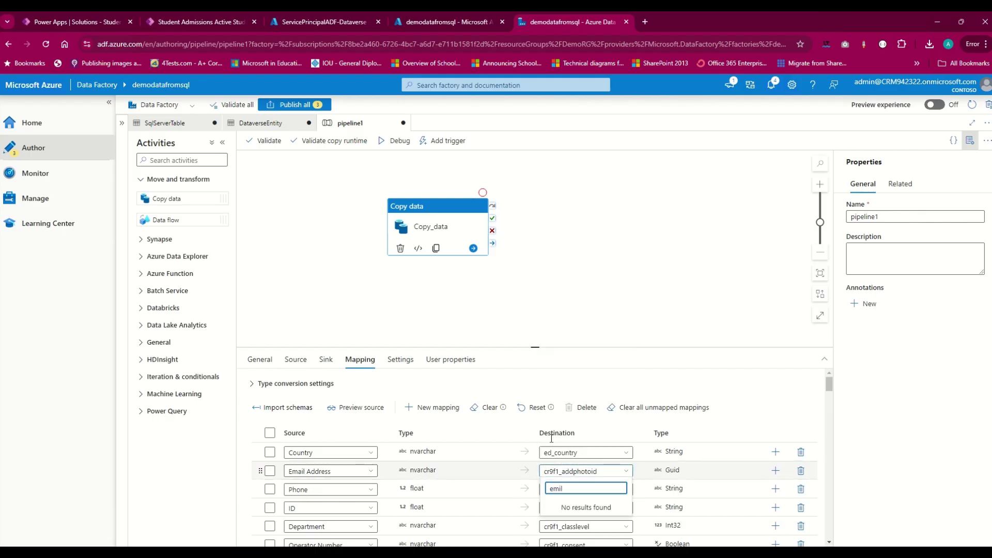
key(BackSpace)
text(ail)
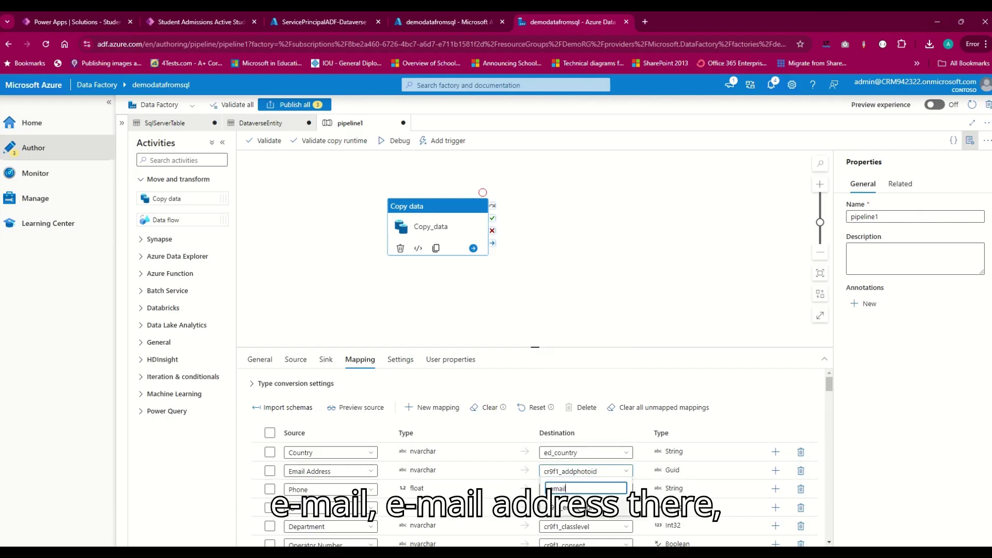
click(576, 507)
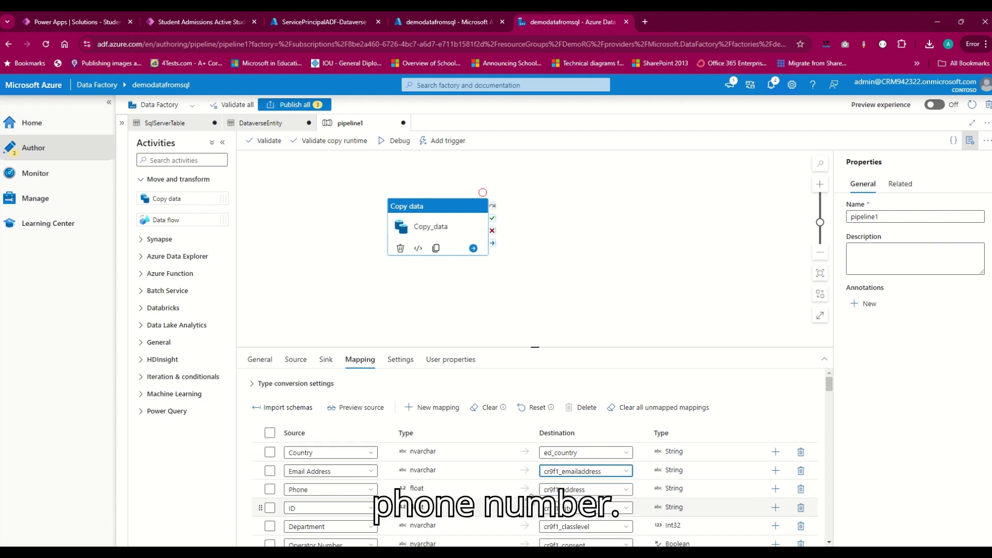
Map the Phone source column to the cr9f1_phone destination column
click(625, 490)
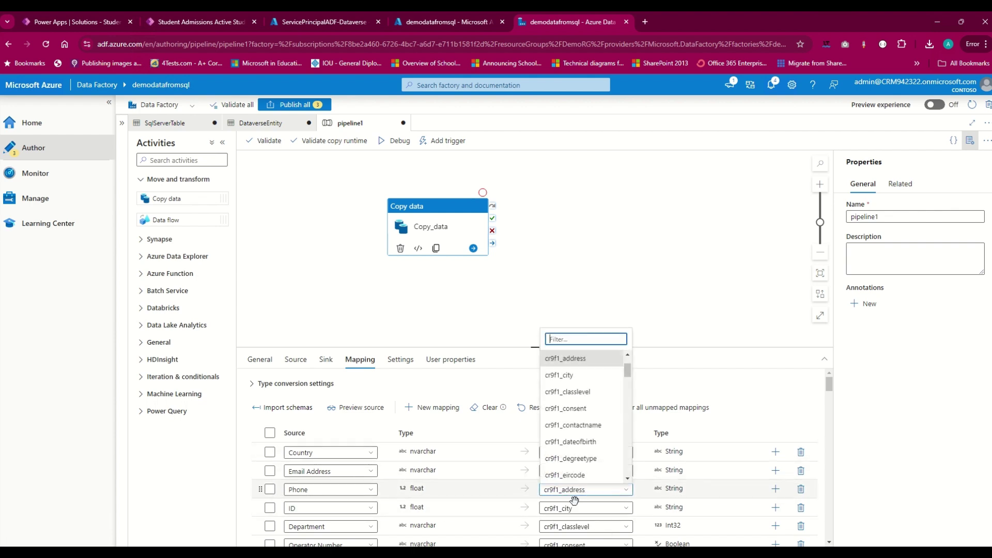
text(ohn)
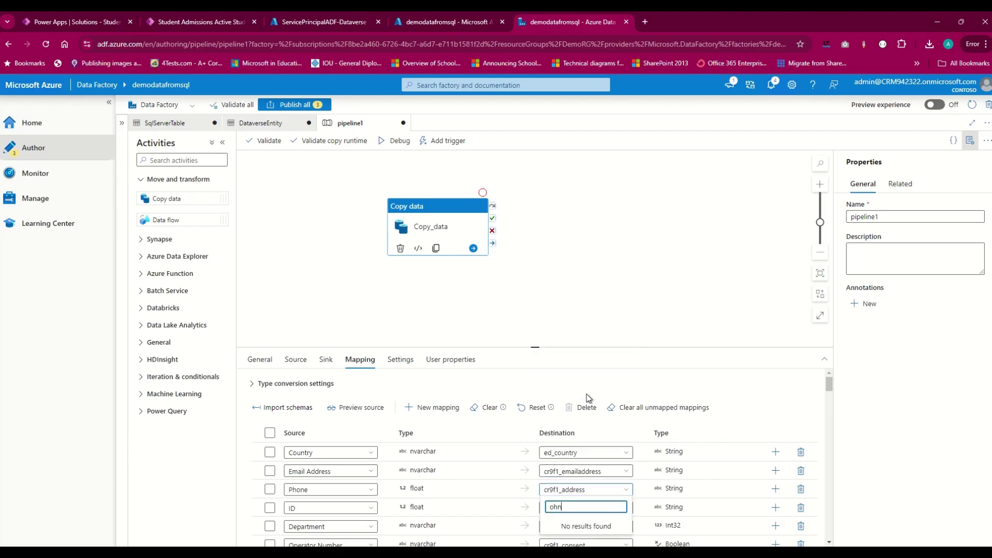
key(BackSpace)
key(BackSpace)
text(hon)
key(BackSpace)
key(BackSpace)
key(BackSpace)
key(BackSpace)
text(phone)
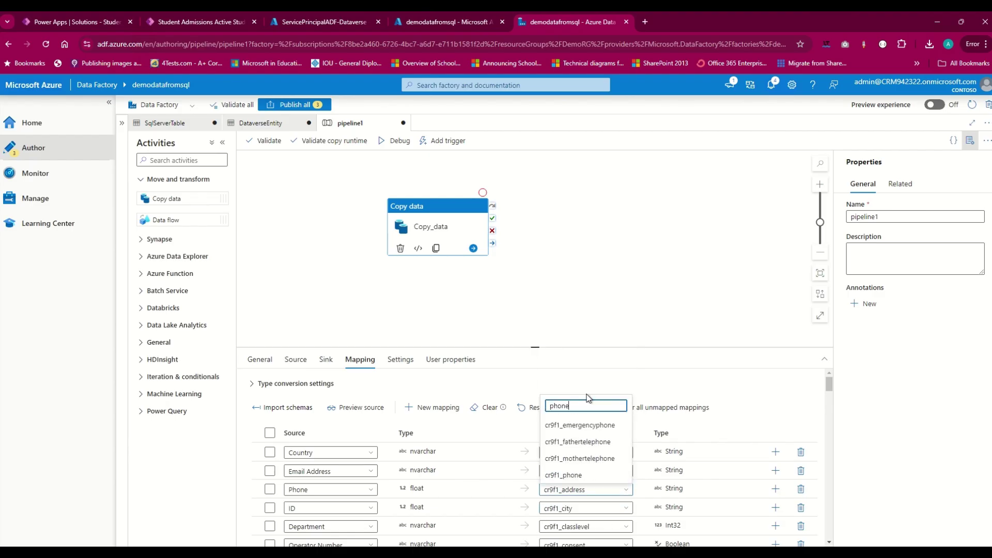
click(578, 474)
Map the ID source column to the ed_id destination column and recheck the destination columns matching "id"
scroll(382, 432, down, 2)
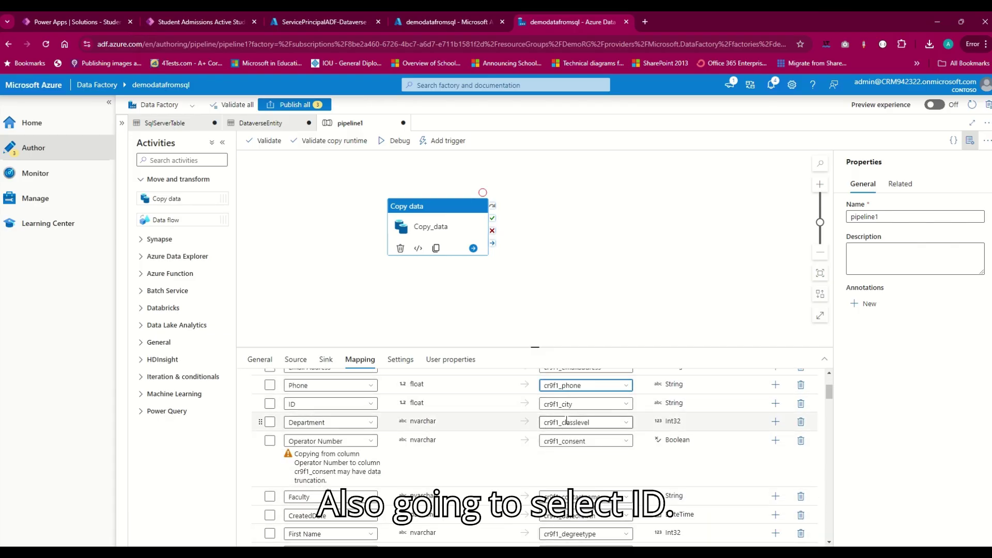
click(570, 409)
key(ctrl+a)
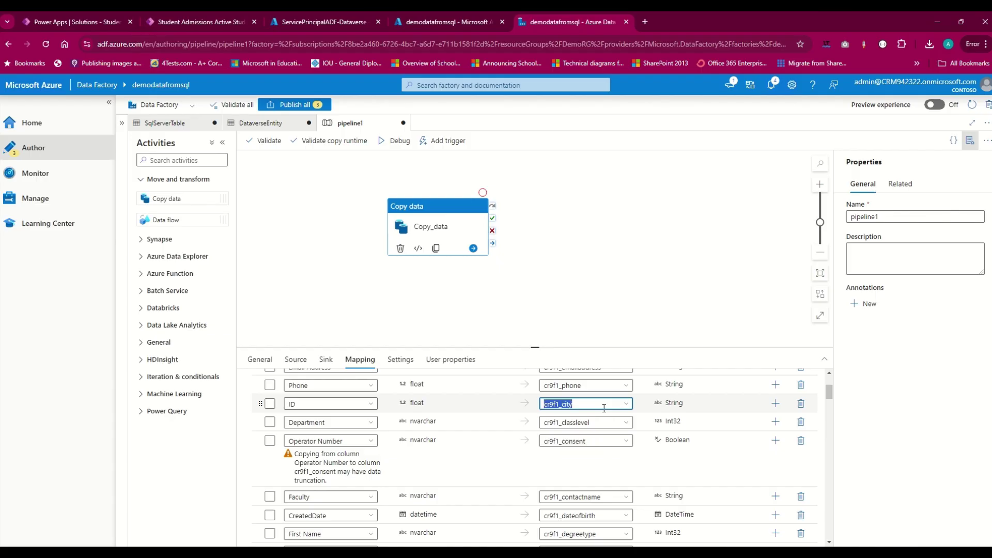
text(id)
click(626, 403)
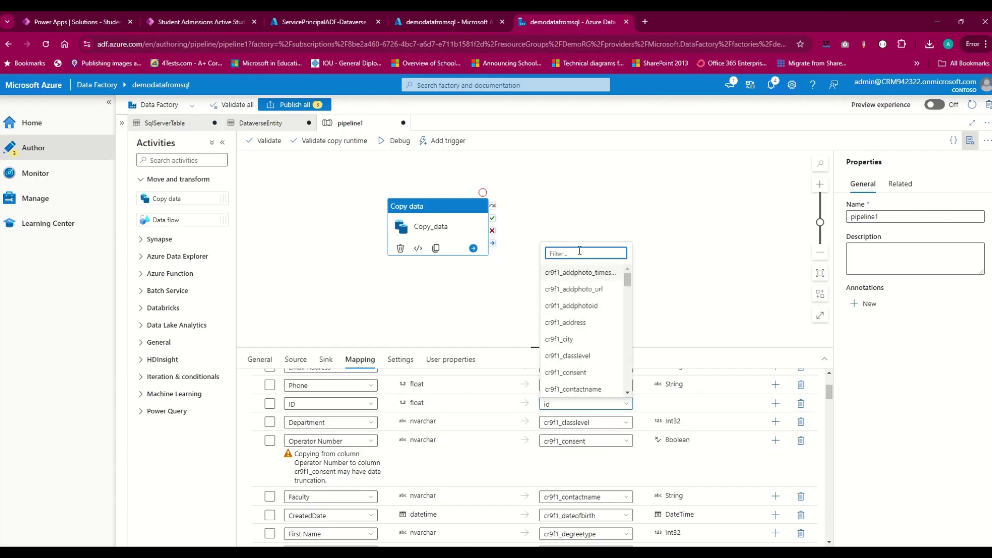
text(id)
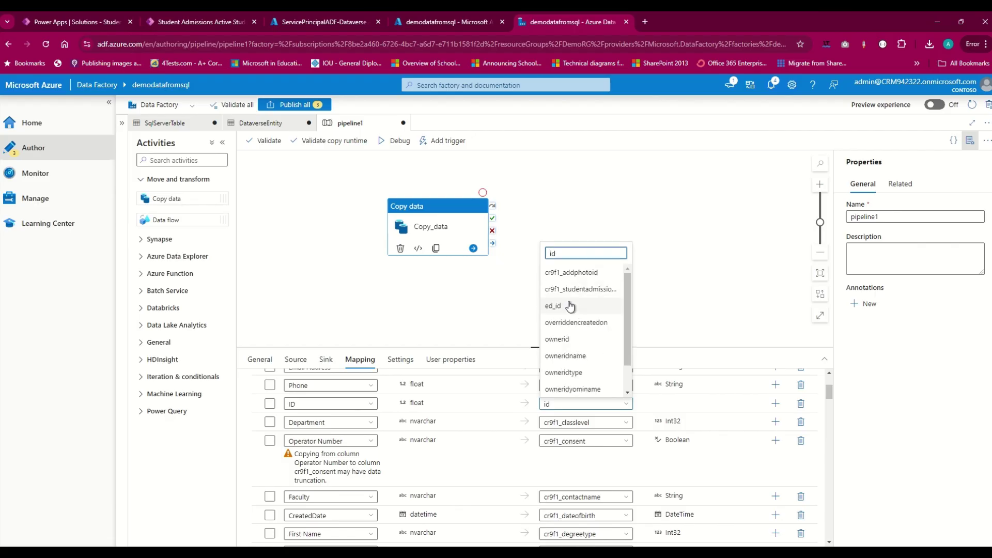
click(568, 306)
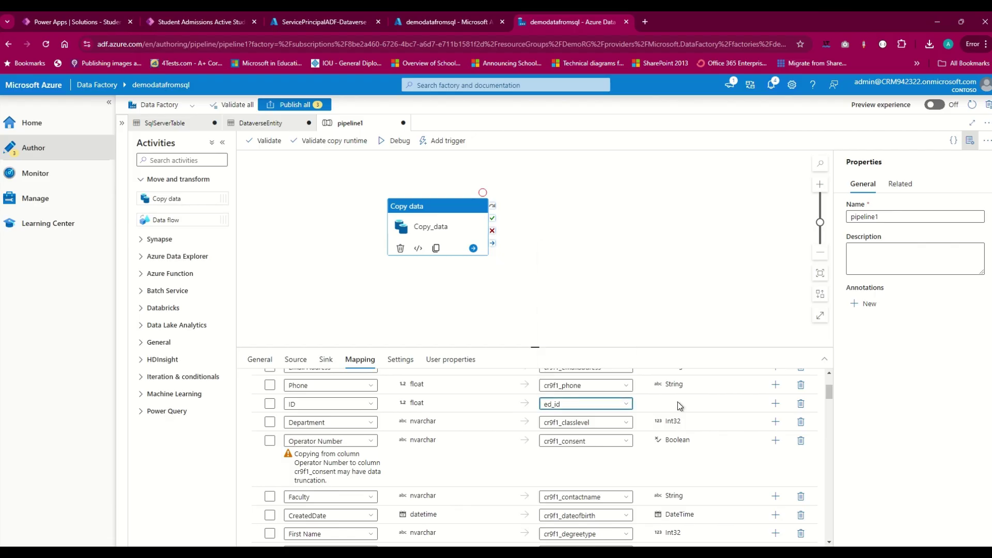
click(626, 404)
text(id)
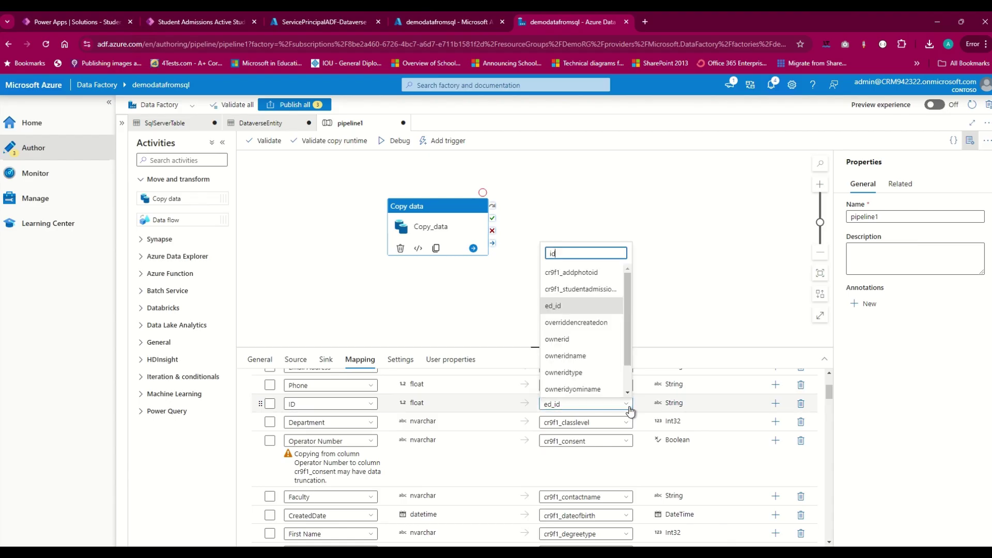
scroll(628, 340, down, 1)
scroll(628, 339, up, 1)
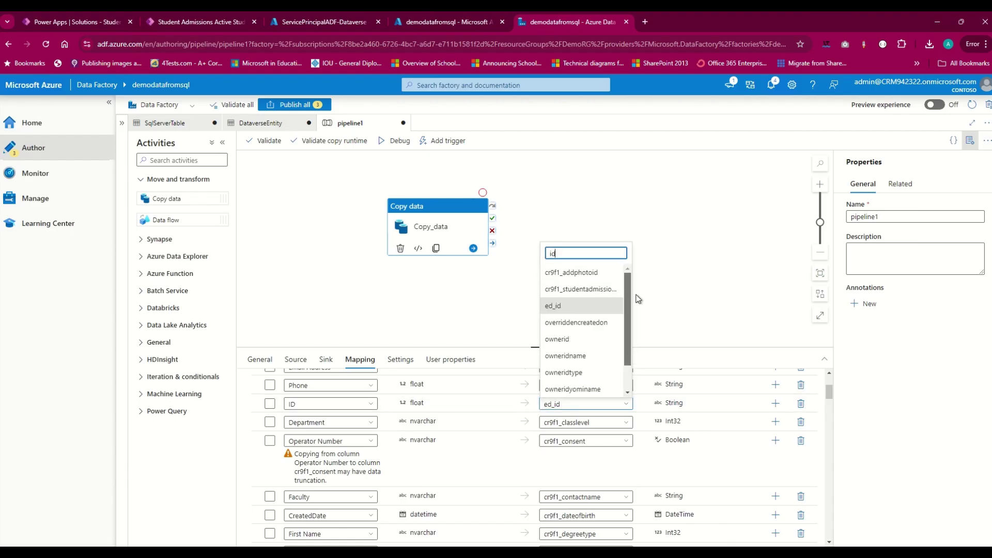
Map the Department source column to the ed_department destination column and look over the remaining mapping rows
click(612, 424)
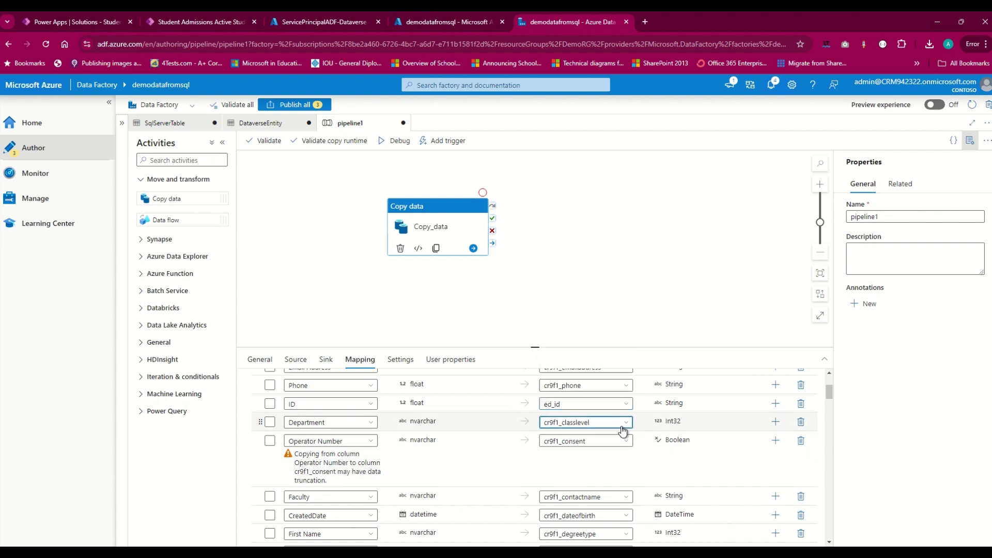
click(623, 426)
text(de)
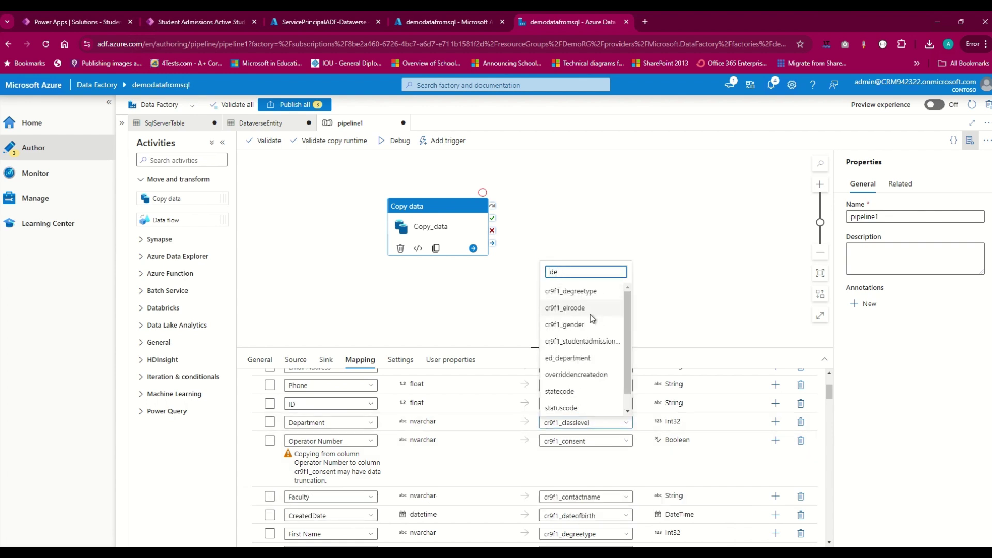
key(Return)
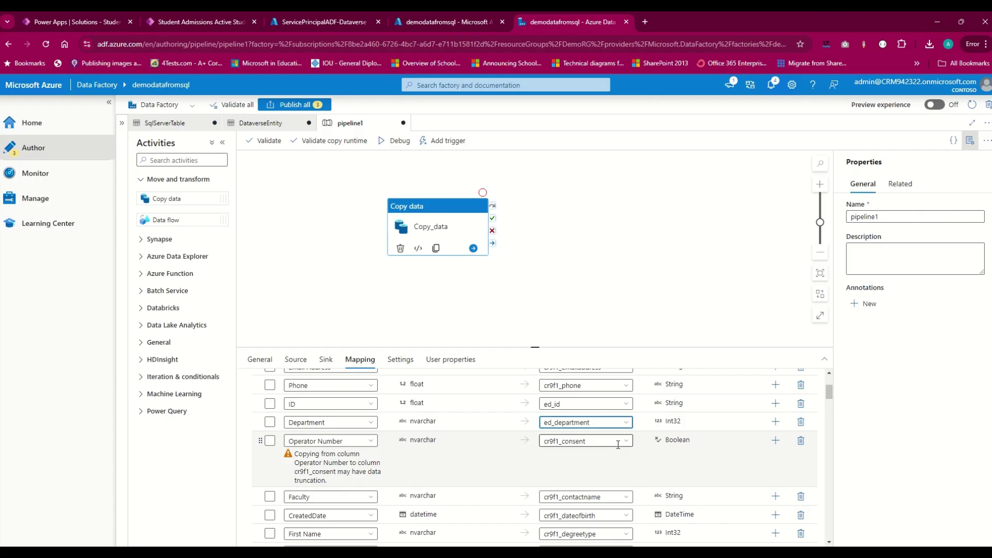
scroll(620, 444, down, 1)
scroll(600, 483, down, 1)
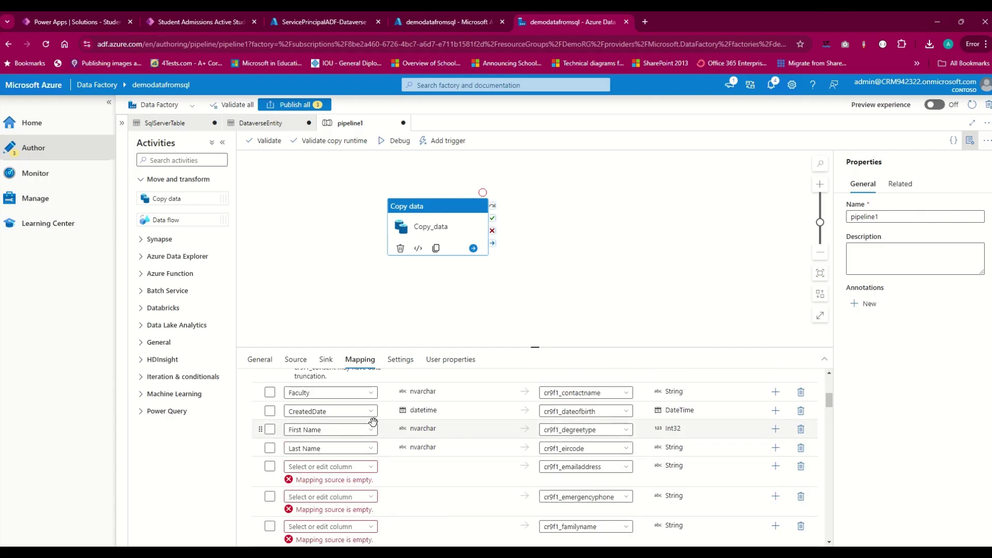
Delete the mapping row that links the Operator Number source column to cr9f1_consent
scroll(396, 436, up, 1)
scroll(426, 472, up, 2)
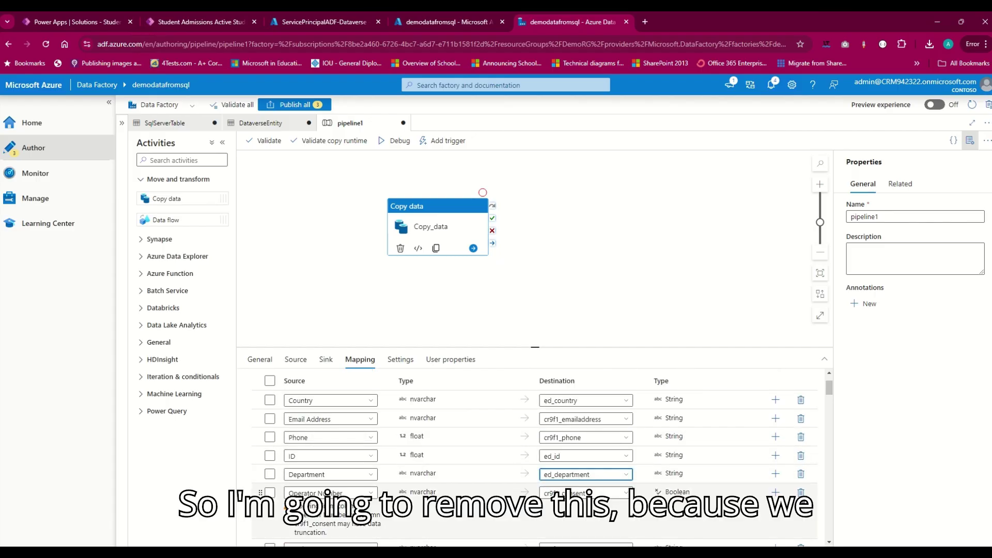
click(800, 493)
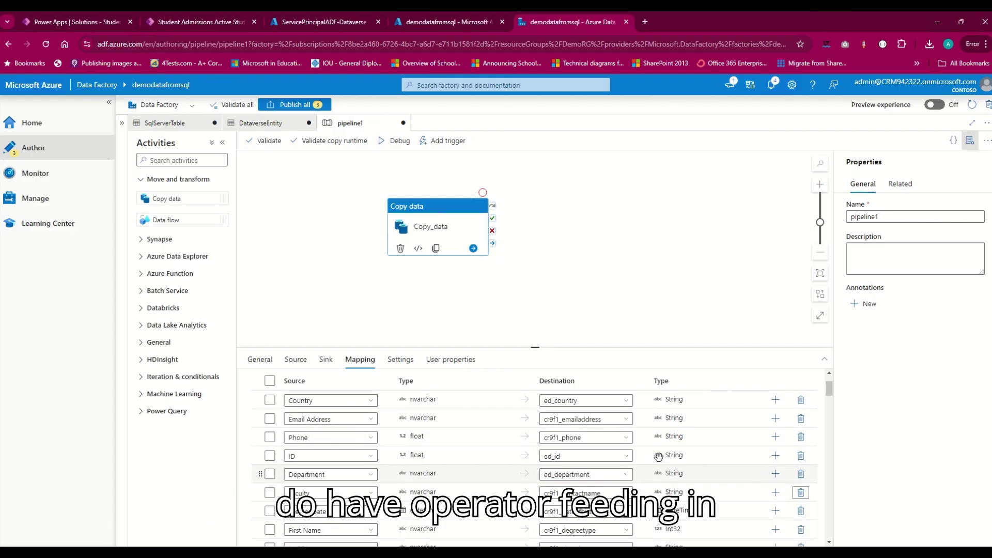
Map the Faculty source column to the ed_facaulty destination column
click(605, 498)
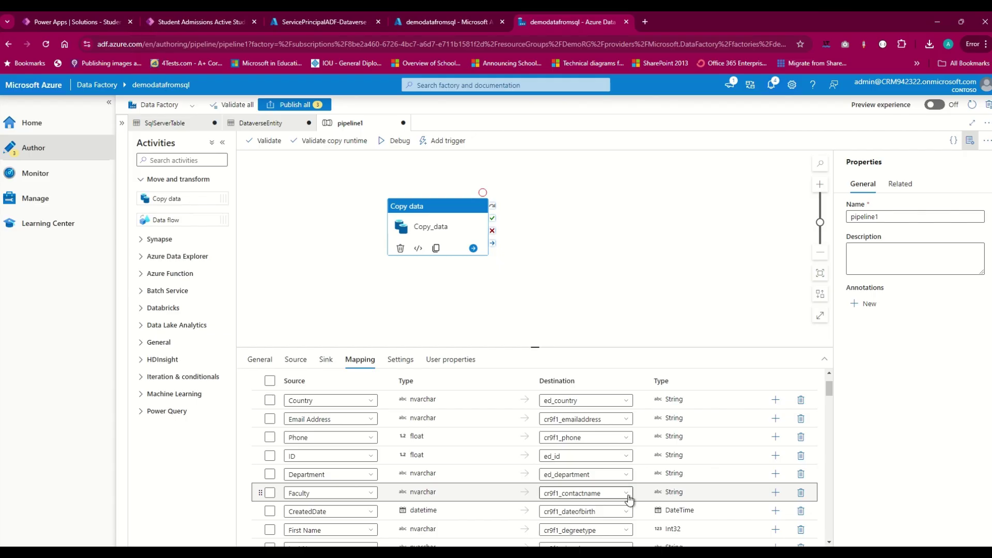
click(628, 498)
click(629, 497)
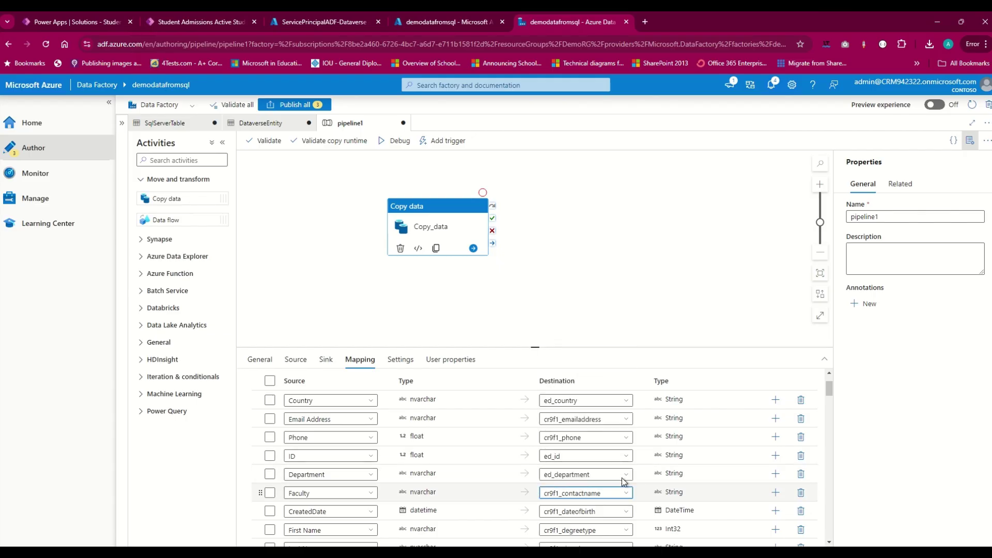
click(624, 486)
text(fac)
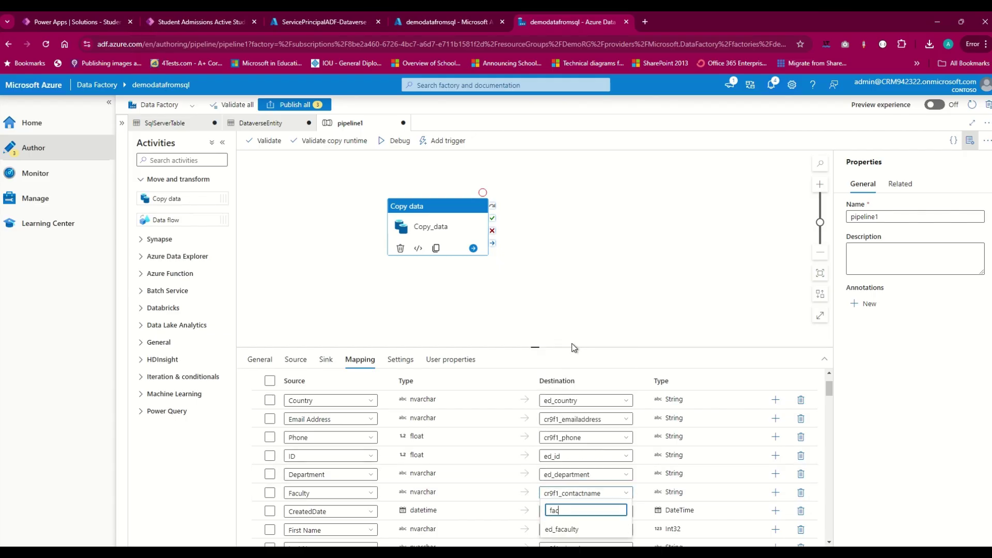
click(561, 529)
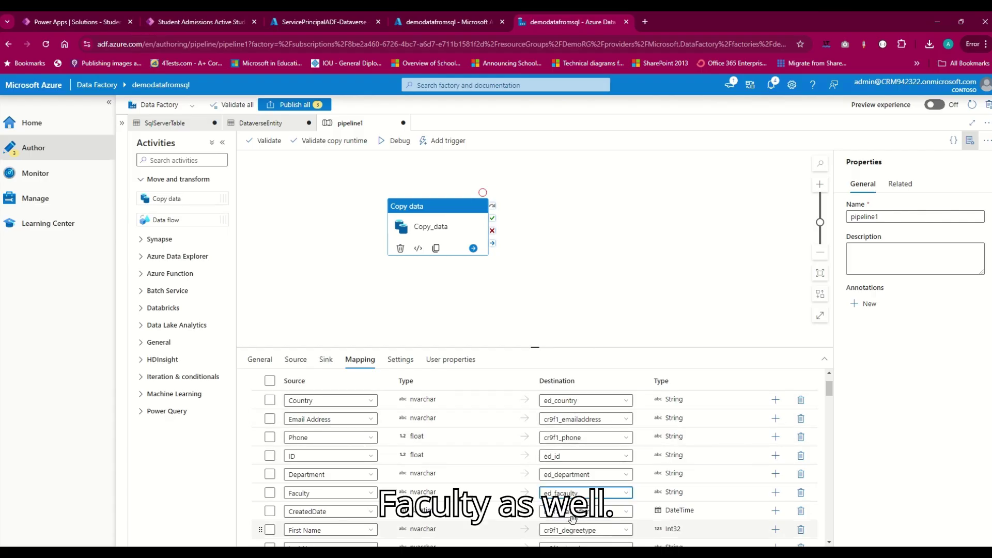
scroll(630, 454, down, 2)
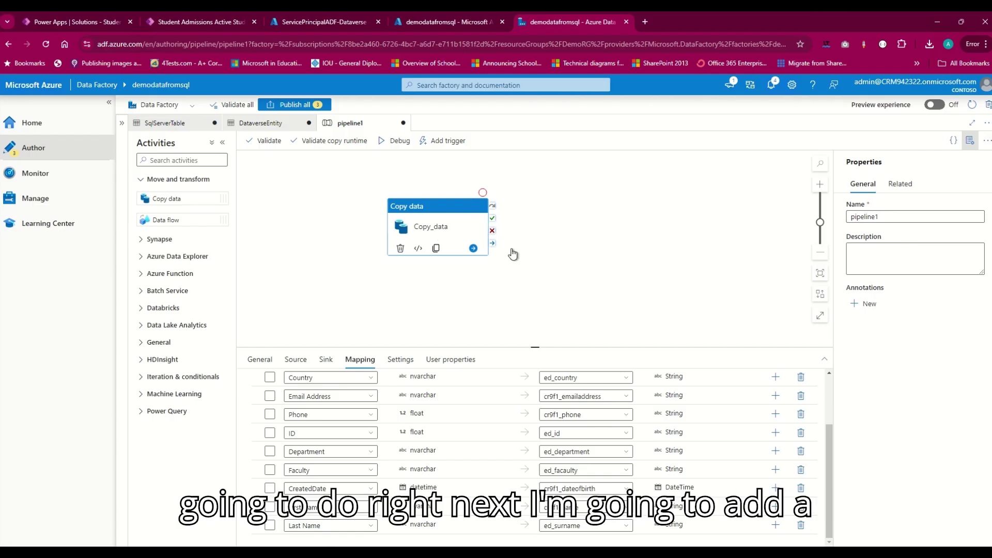
click(448, 140)
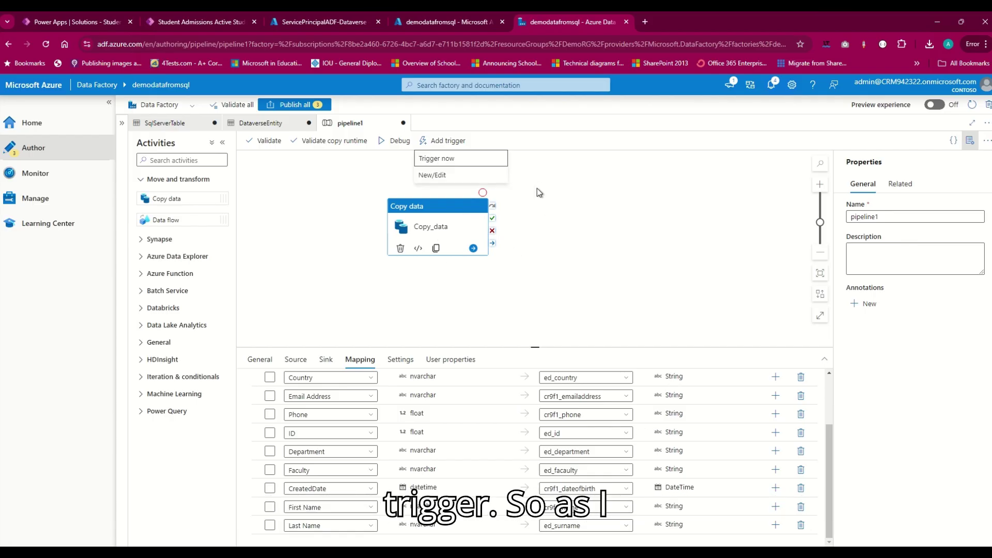
click(432, 175)
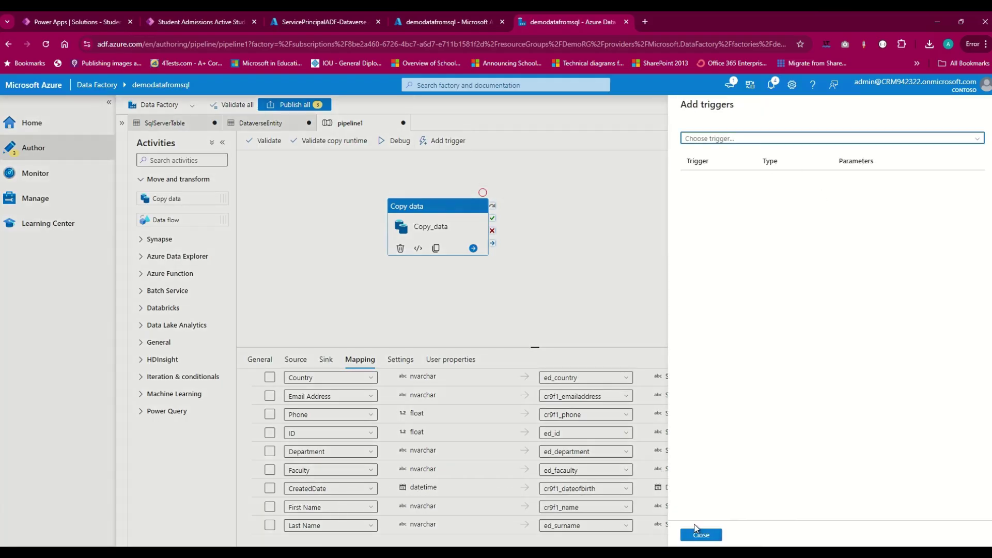
click(698, 533)
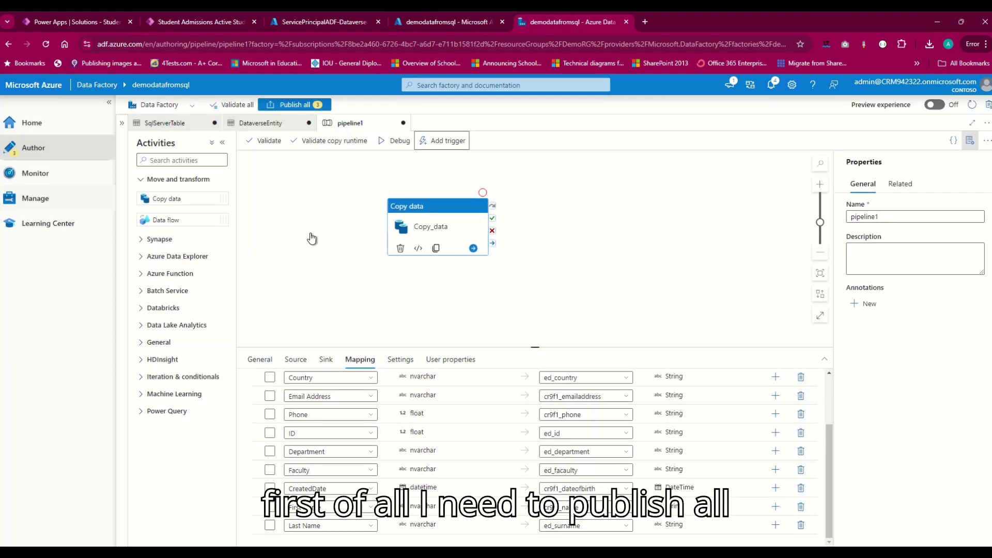
Publish all pending changes for pipeline1 and the SqlServerTable and DataverseEntity datasets
click(294, 105)
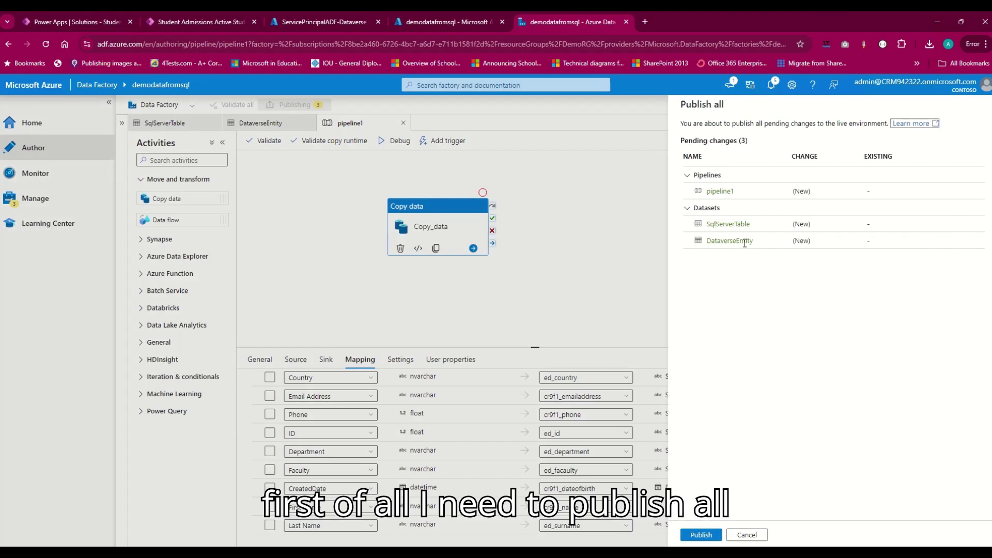
click(700, 535)
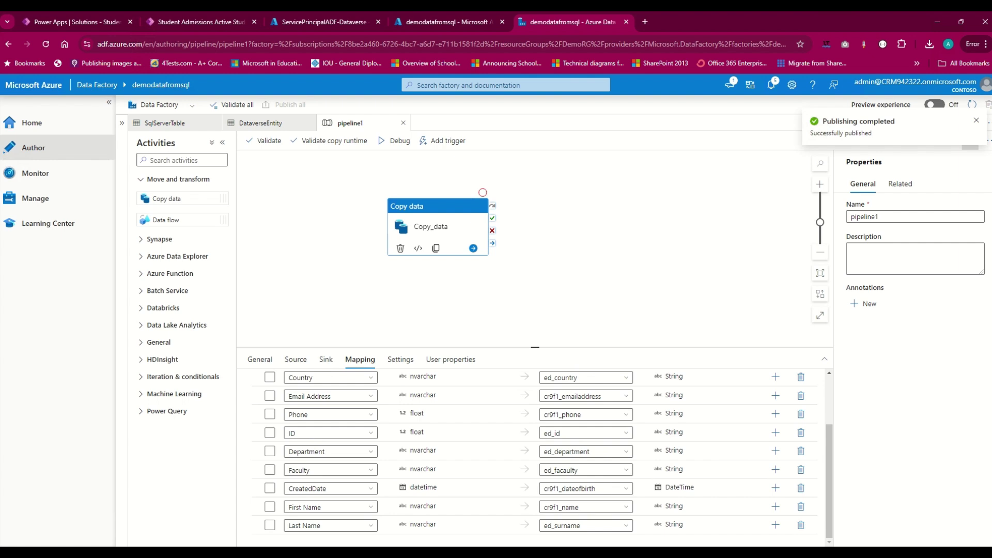
Start a new trigger for pipeline1 and name it DemoTrigger
click(443, 141)
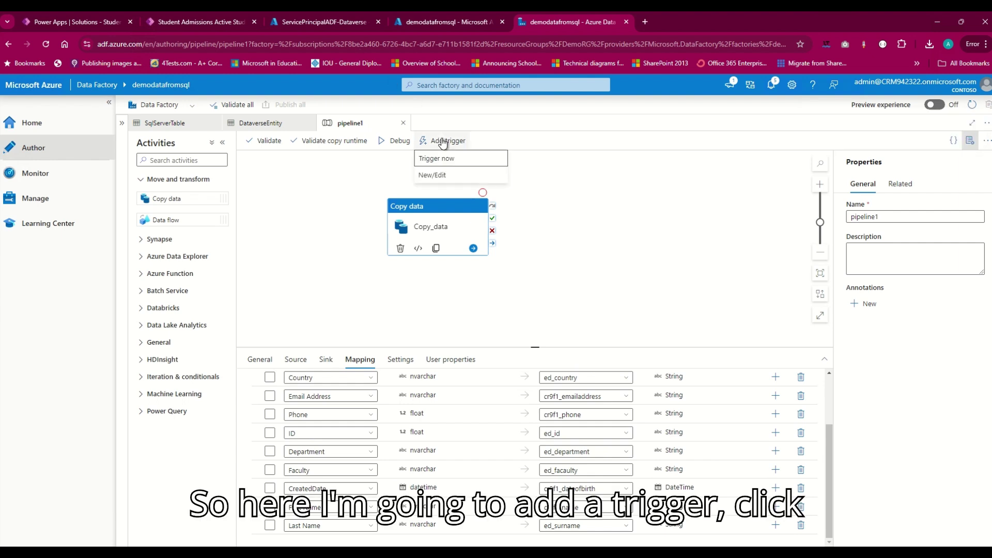
click(432, 175)
click(977, 140)
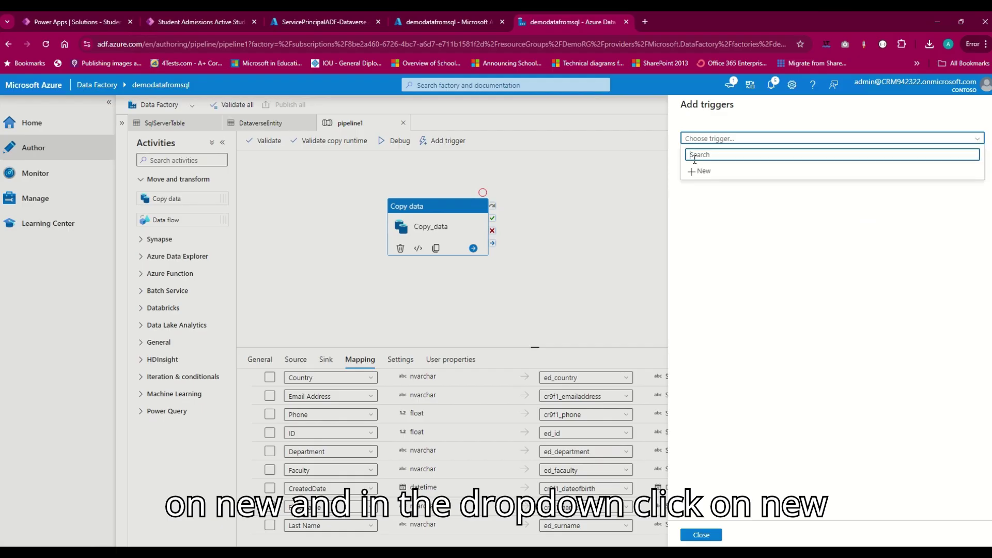
click(709, 173)
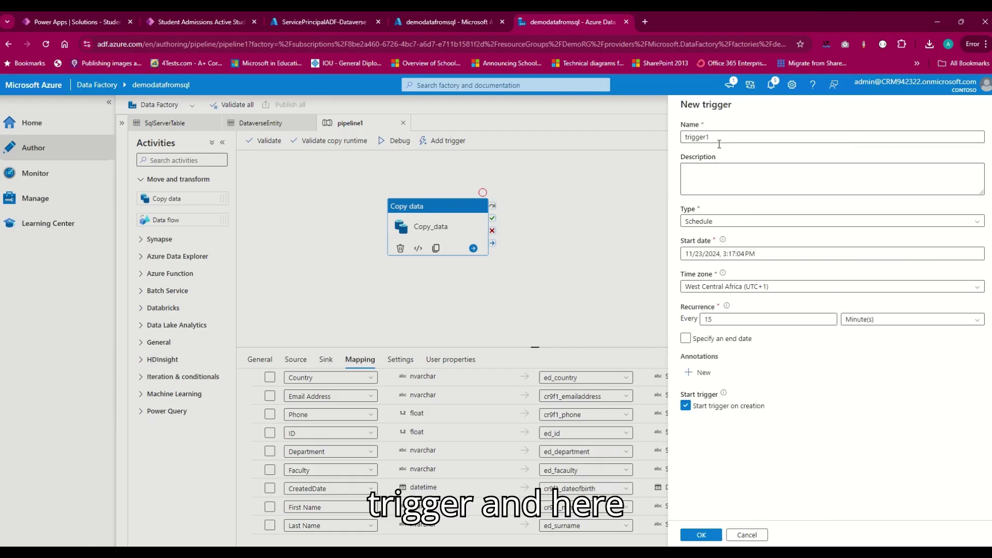
click(719, 138)
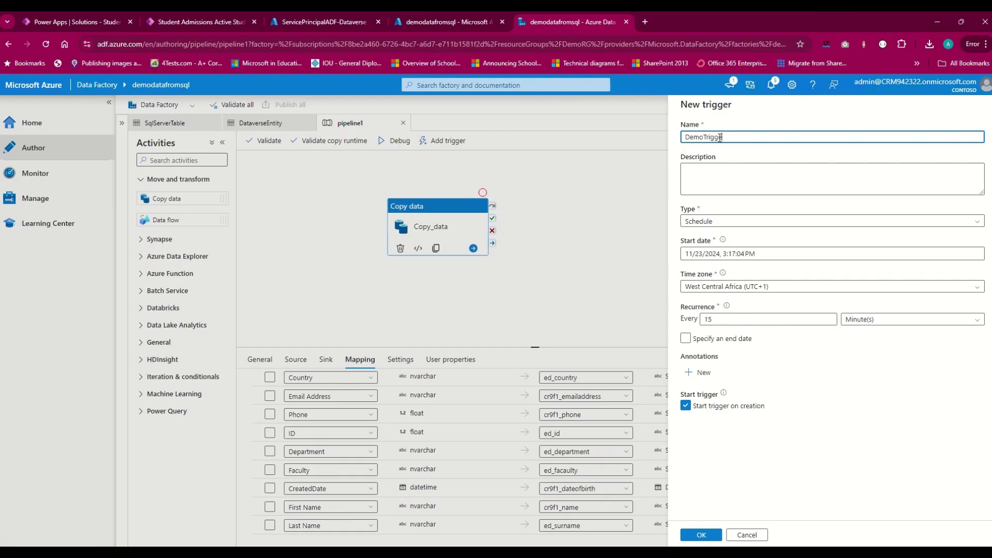
Use the Schedule type with a recurrence of every 15 minutes for DemoTrigger and save it to the pipeline
click(754, 222)
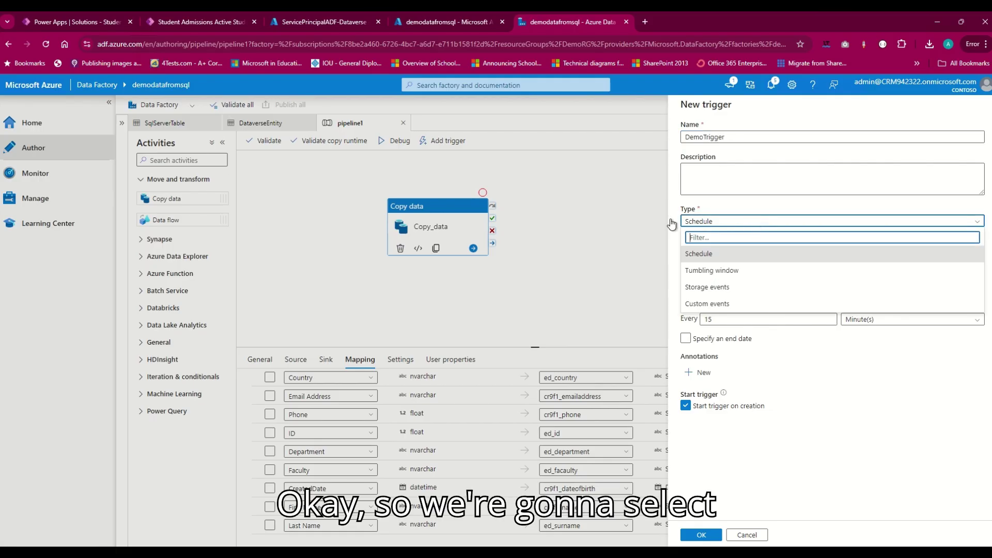
click(706, 341)
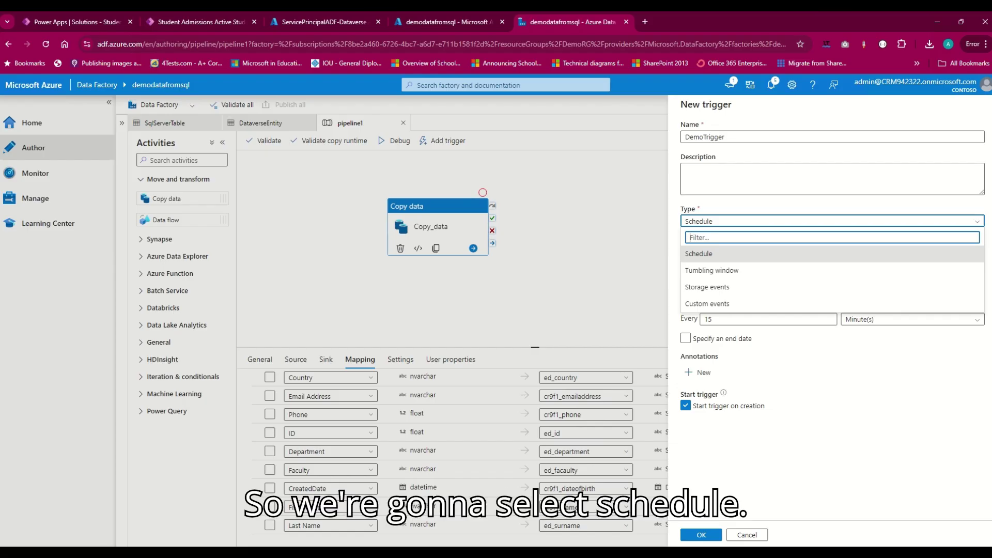
click(709, 254)
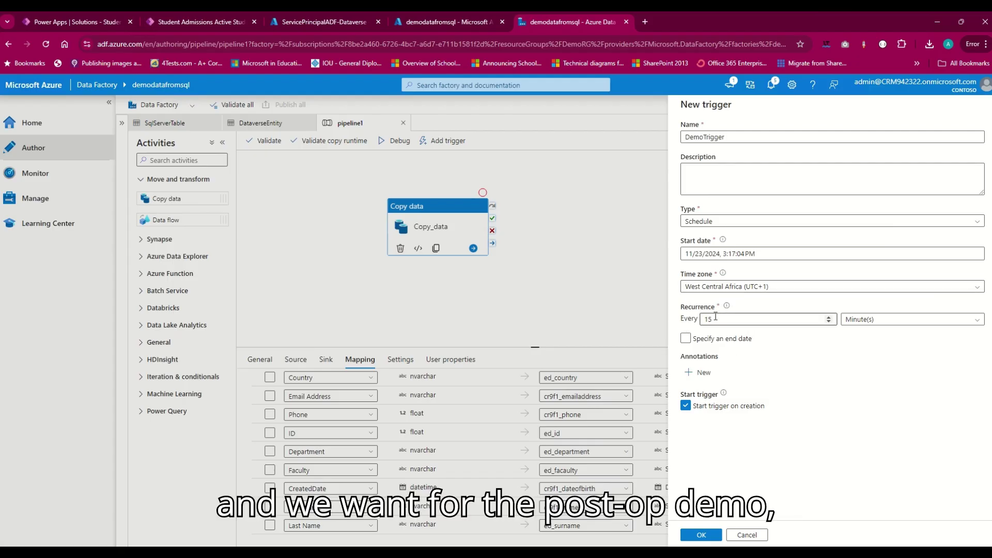
click(862, 325)
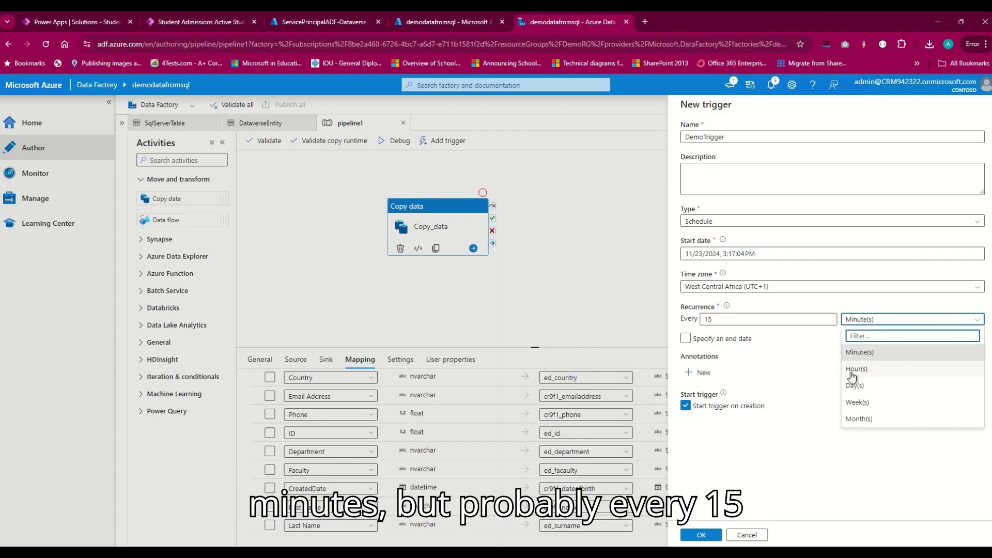
click(704, 438)
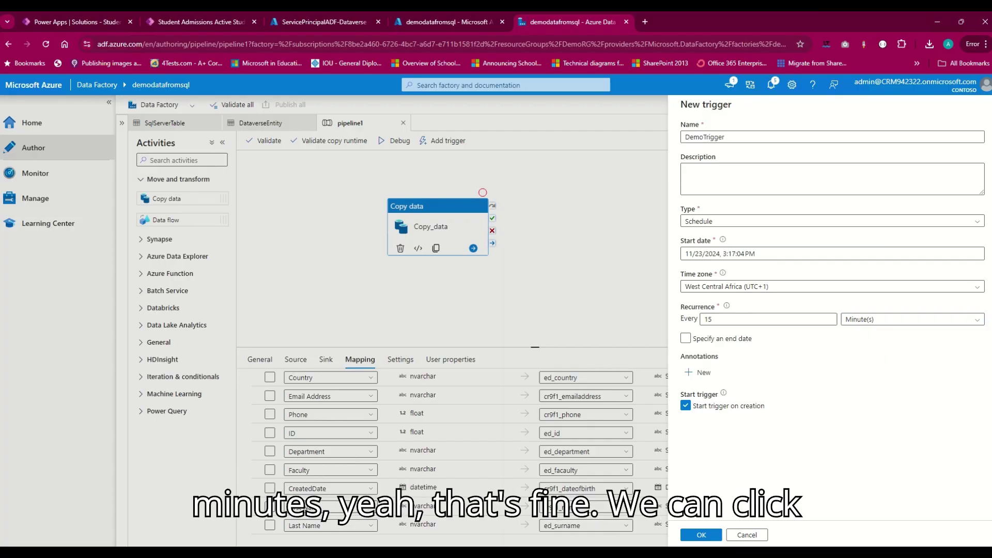
click(700, 536)
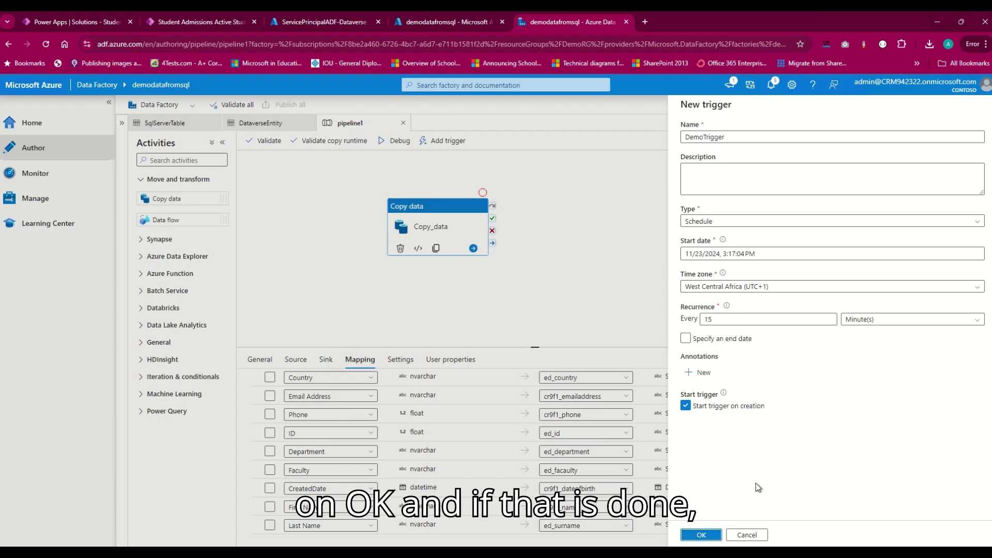
click(701, 535)
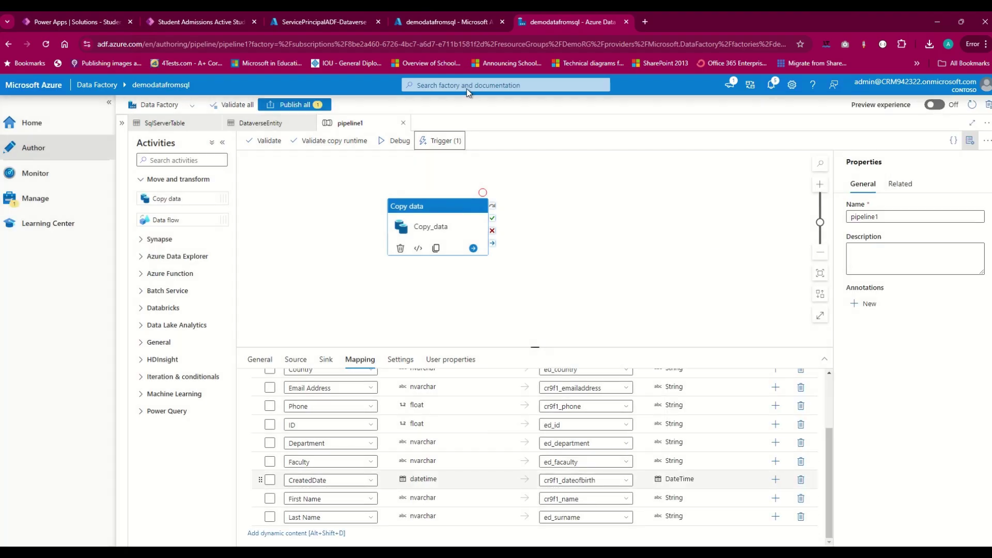
Publish the pending DemoTrigger and start an on-demand run of pipeline1
click(304, 104)
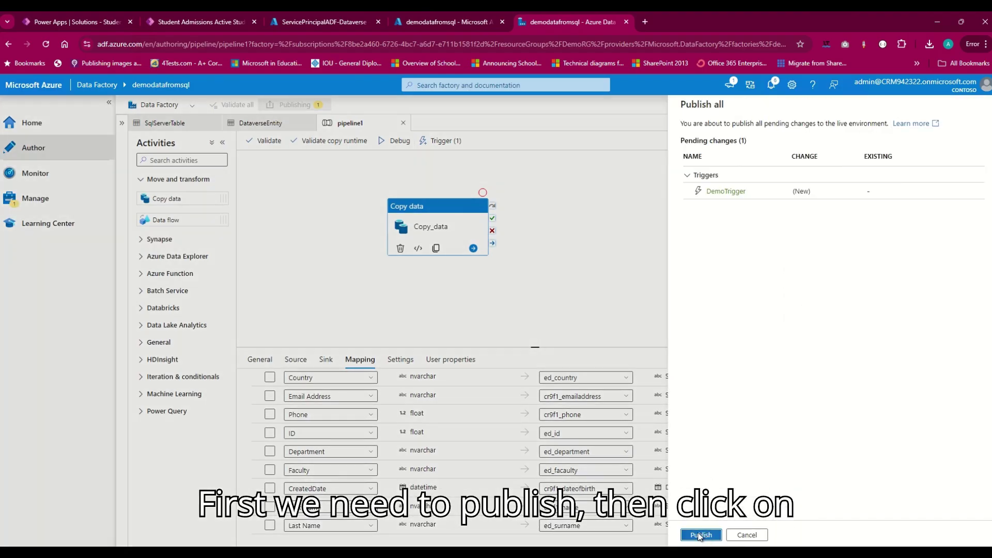
click(703, 535)
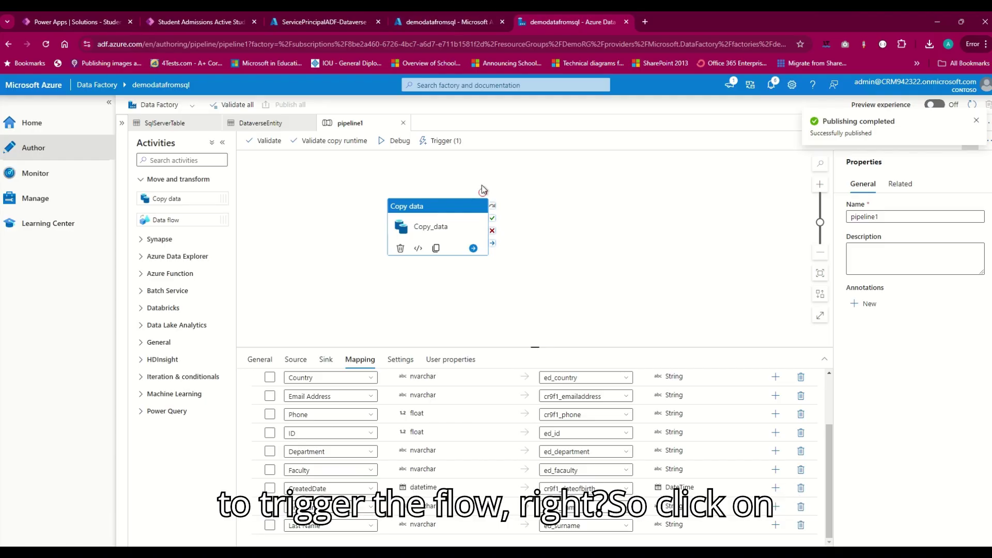
click(442, 141)
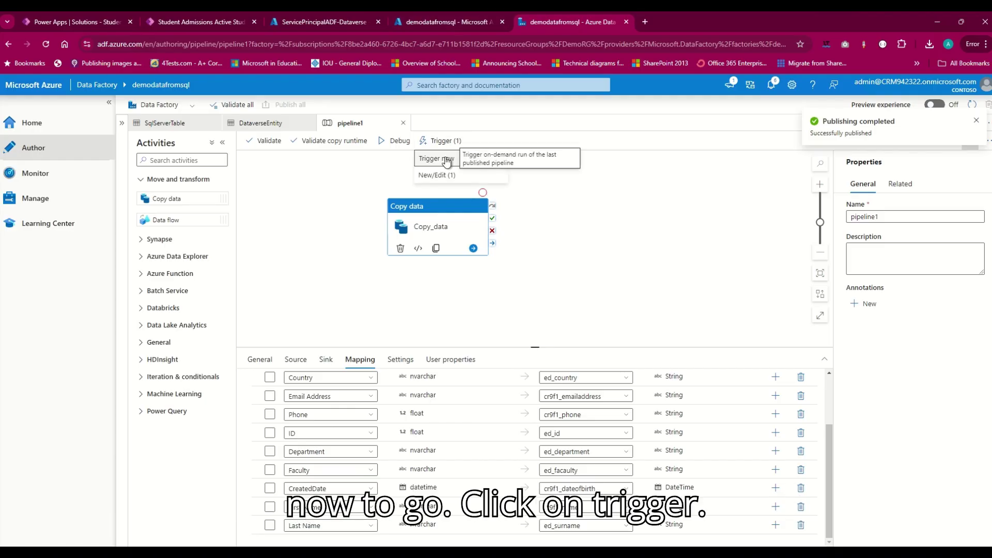
click(473, 157)
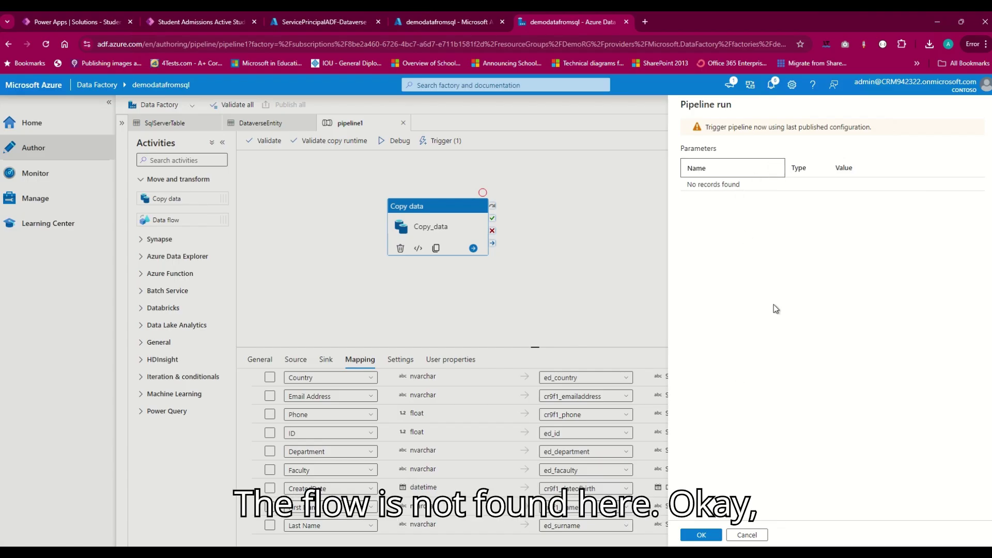
click(712, 537)
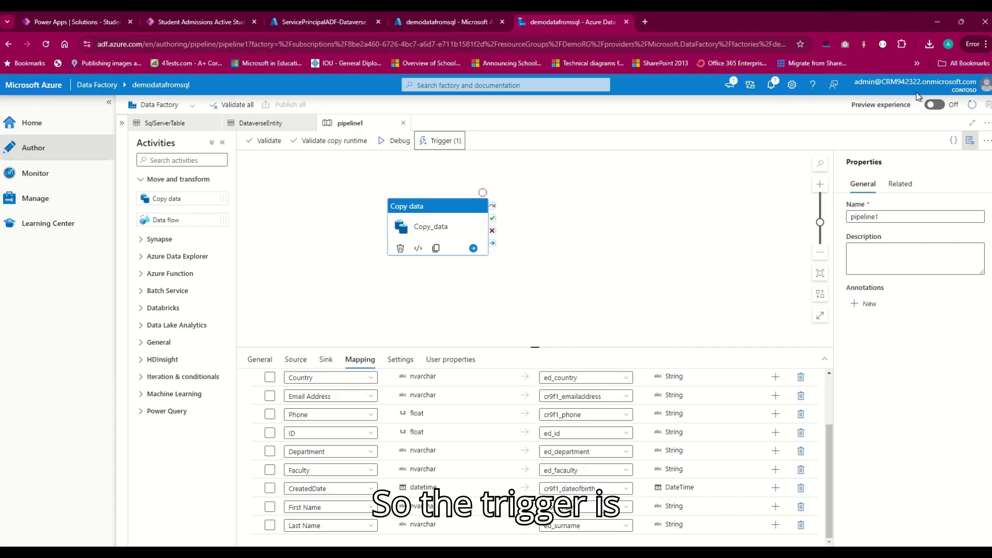
click(438, 142)
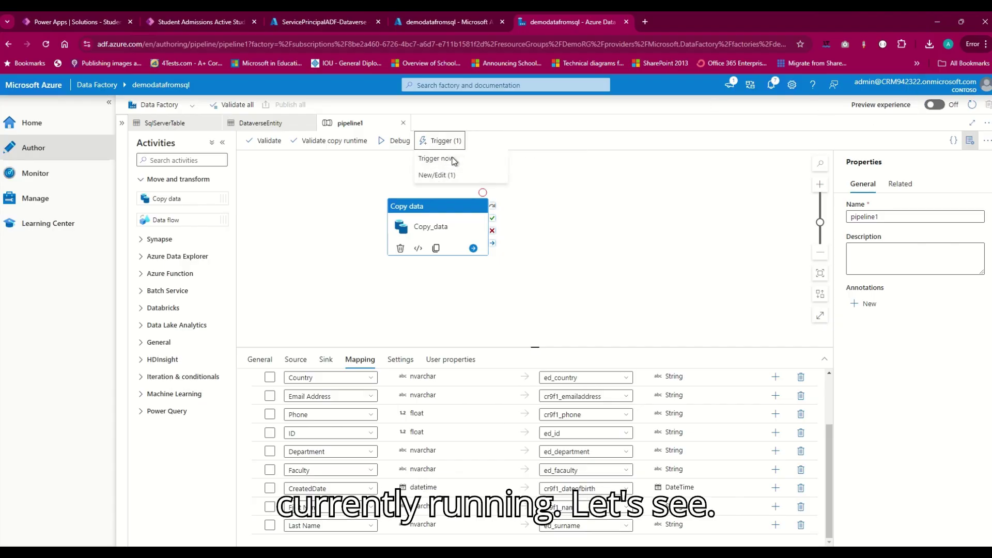
click(453, 162)
click(740, 537)
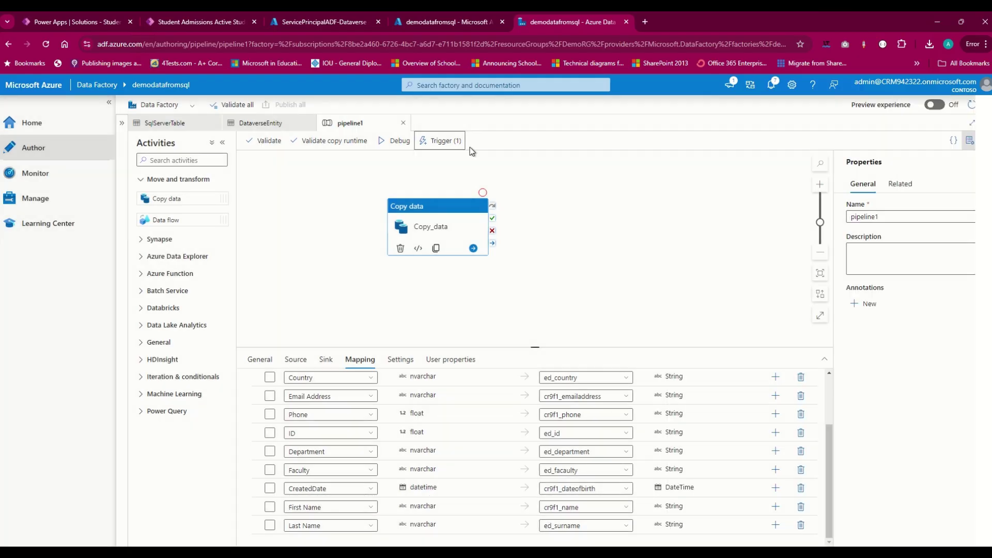
click(439, 141)
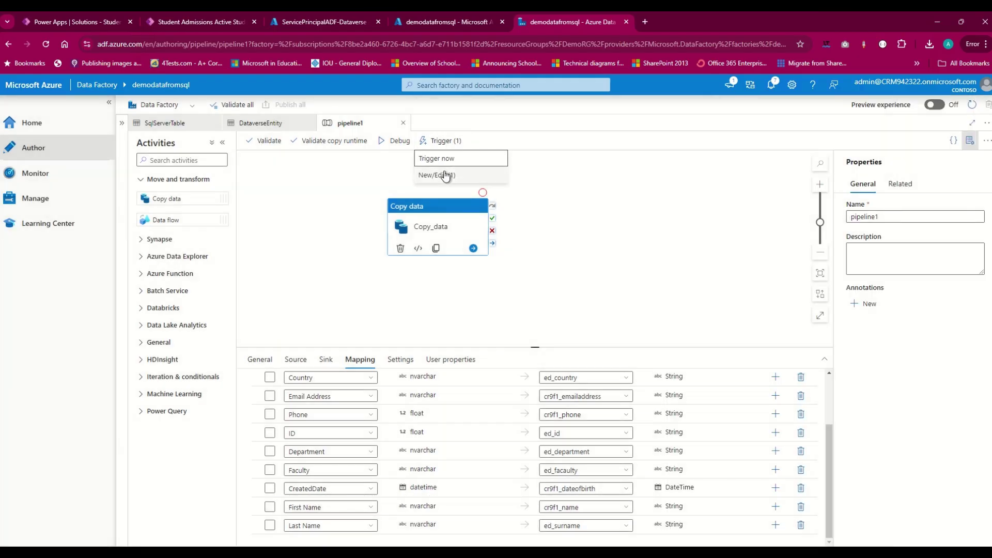
click(626, 188)
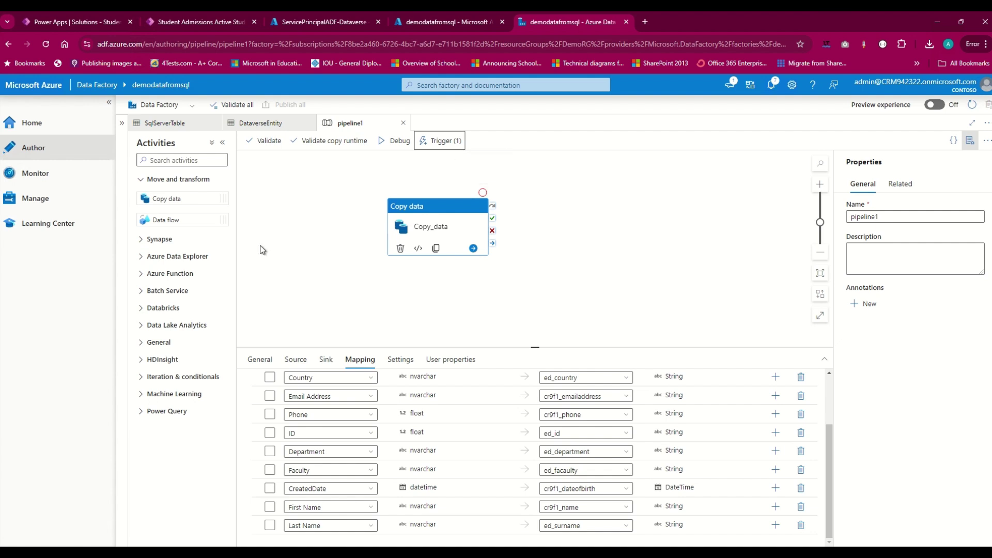
Open the error details of the previous pipeline1 run and trigger the pipeline on demand again
click(441, 143)
click(438, 157)
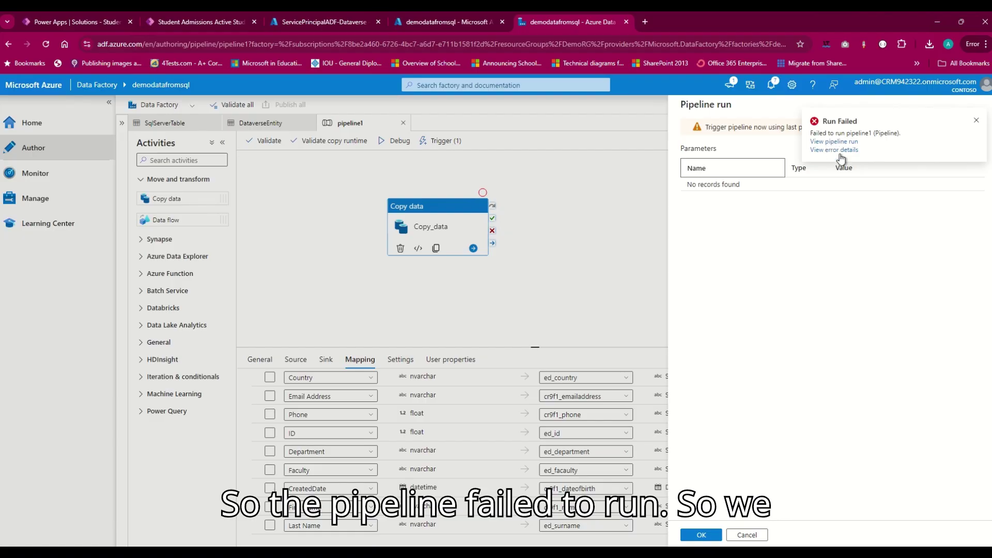
click(845, 150)
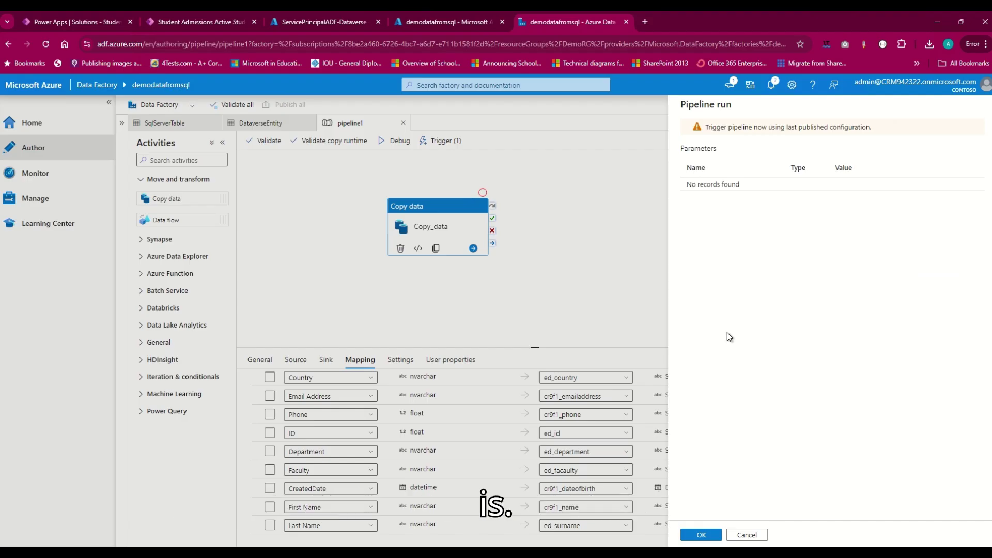
click(701, 535)
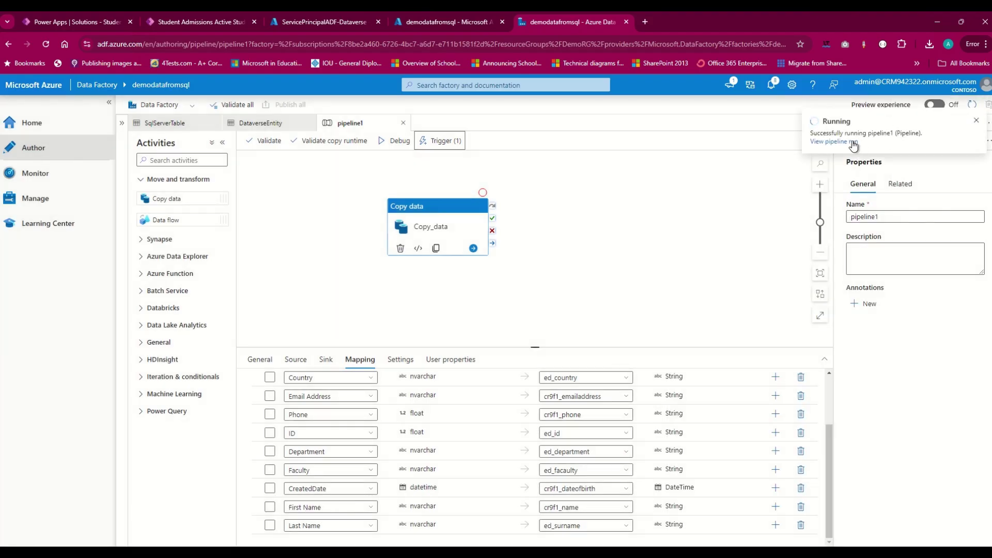
Inspect the Copy_data activity in the latest pipeline1 run, then switch to the Student Academy app and refresh the Active Student Admissions records
click(852, 142)
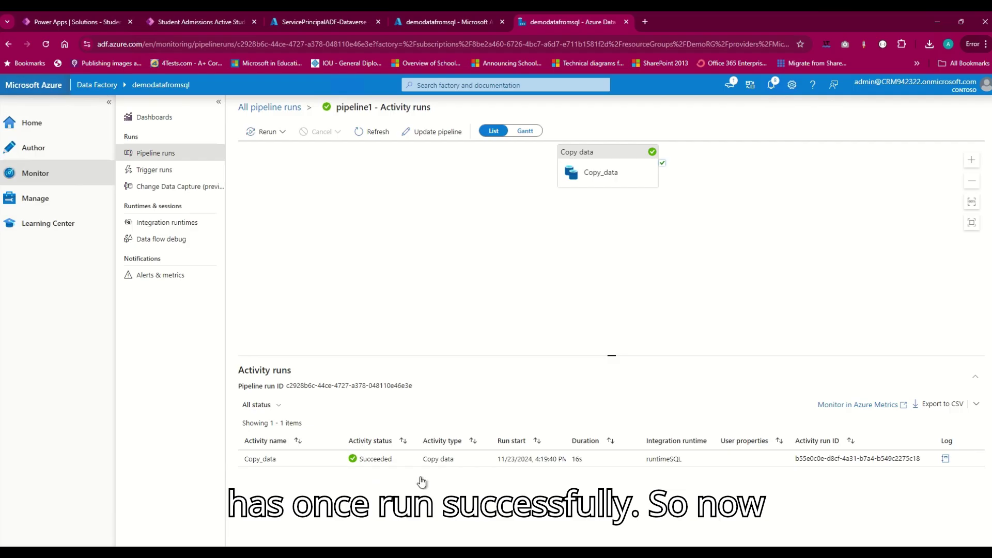
click(583, 182)
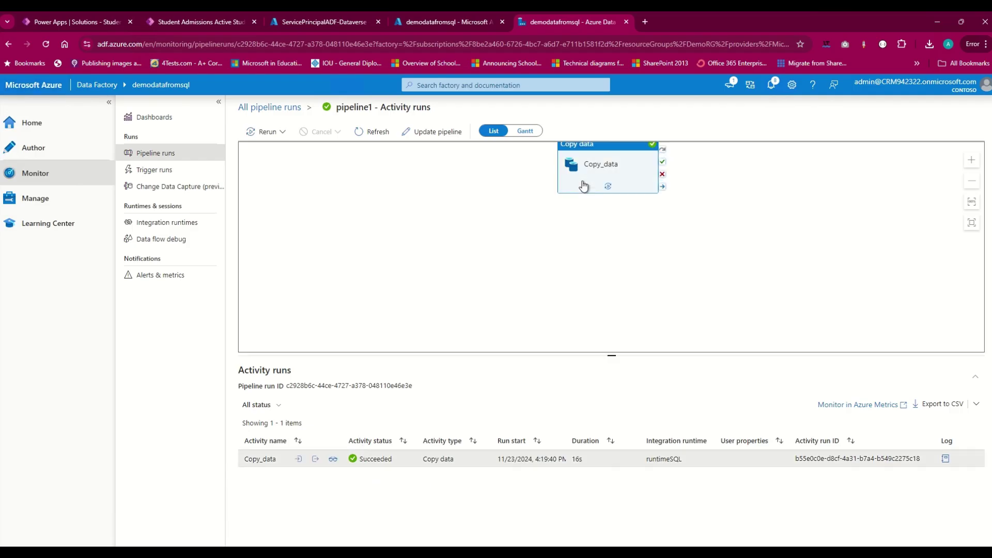
click(204, 20)
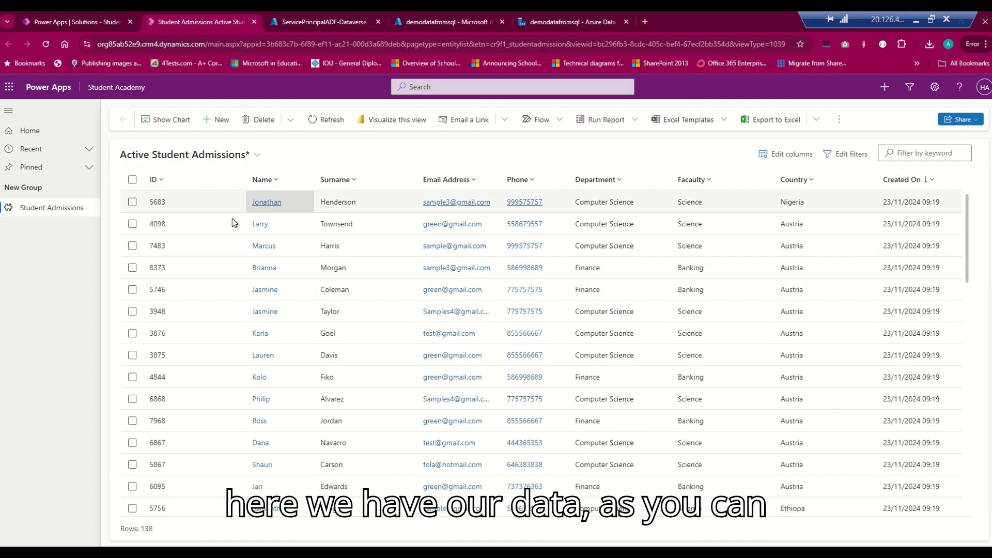
click(330, 124)
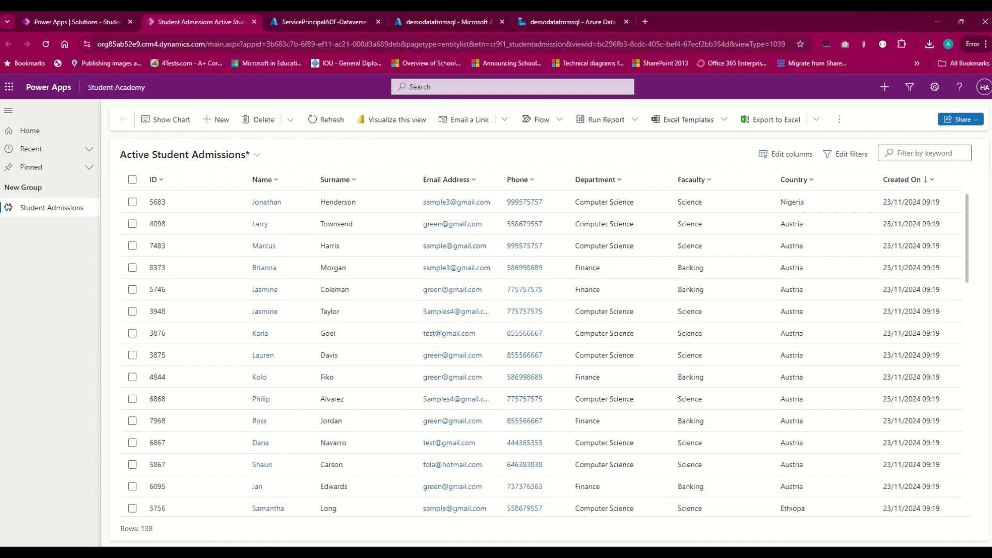
Switch back to Azure Data Factory, check the status of the integration runtimes, including runtimeSQL, and return to the factory's home page
key(ctrl+5)
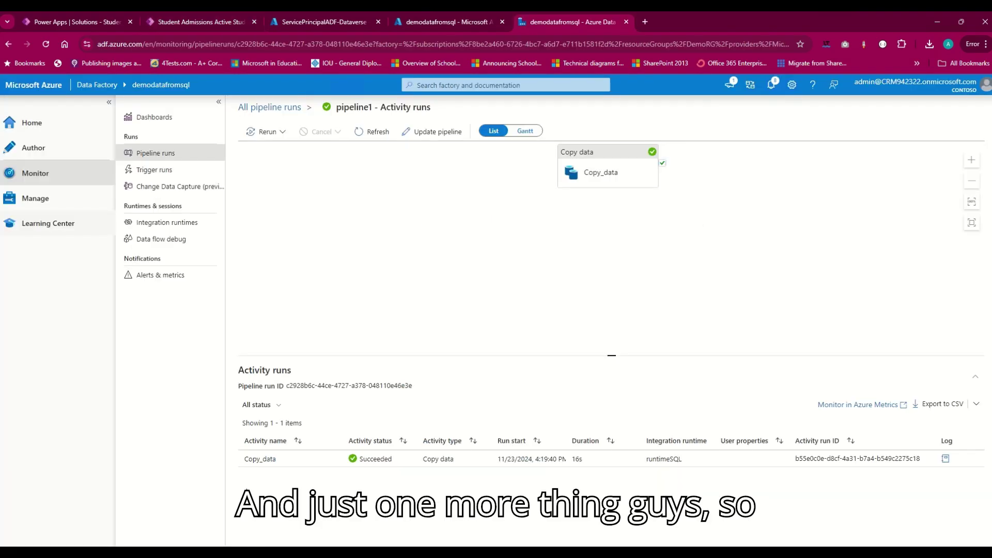
click(42, 201)
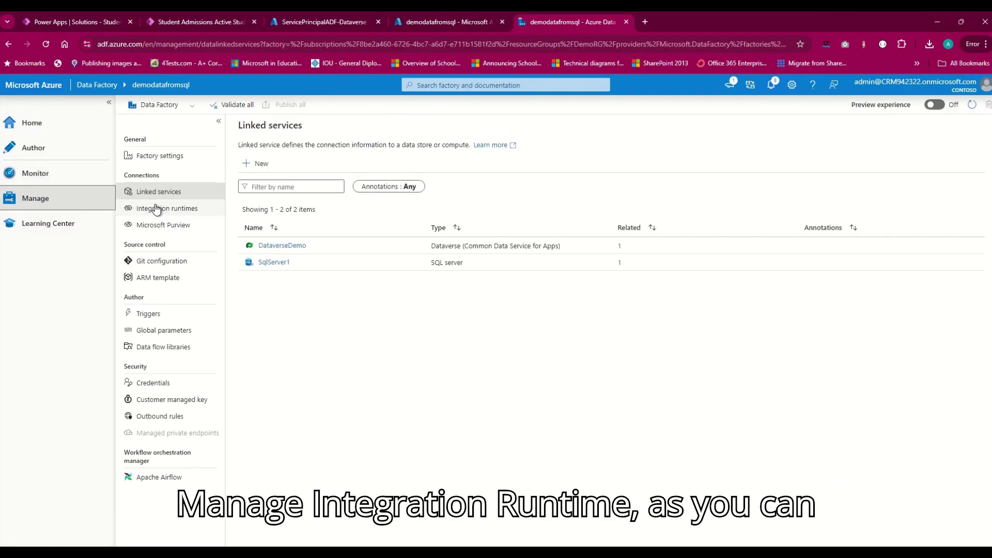
click(156, 209)
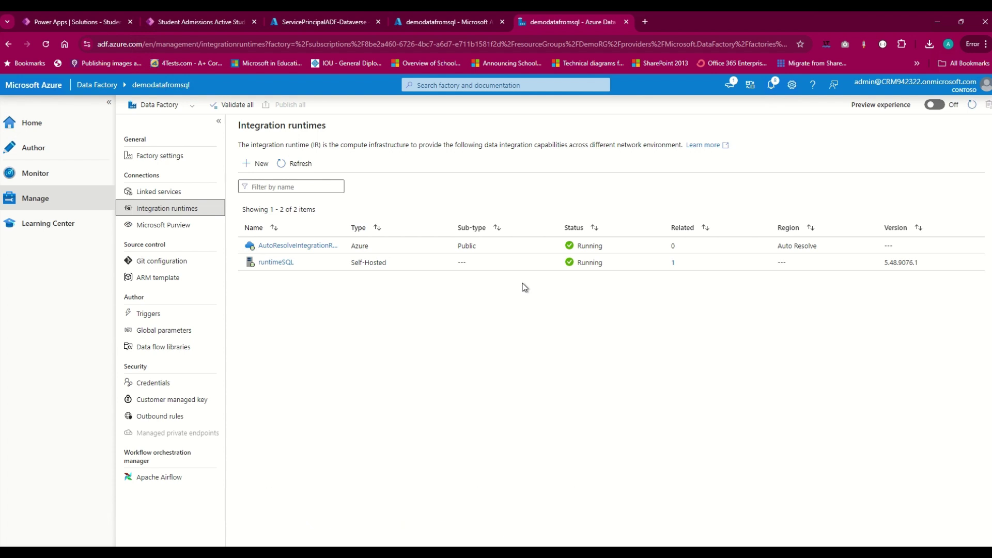
mouse_move(502, 258)
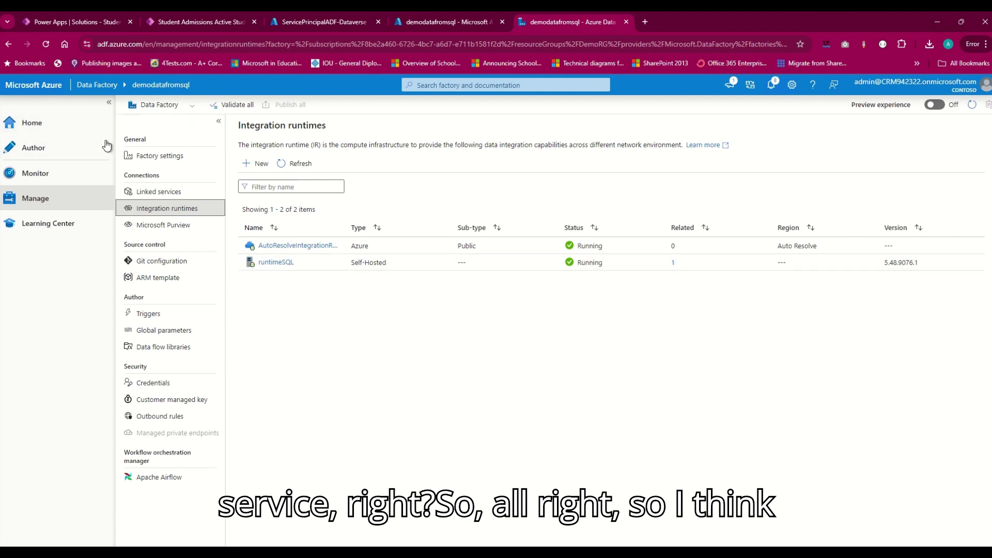
click(42, 133)
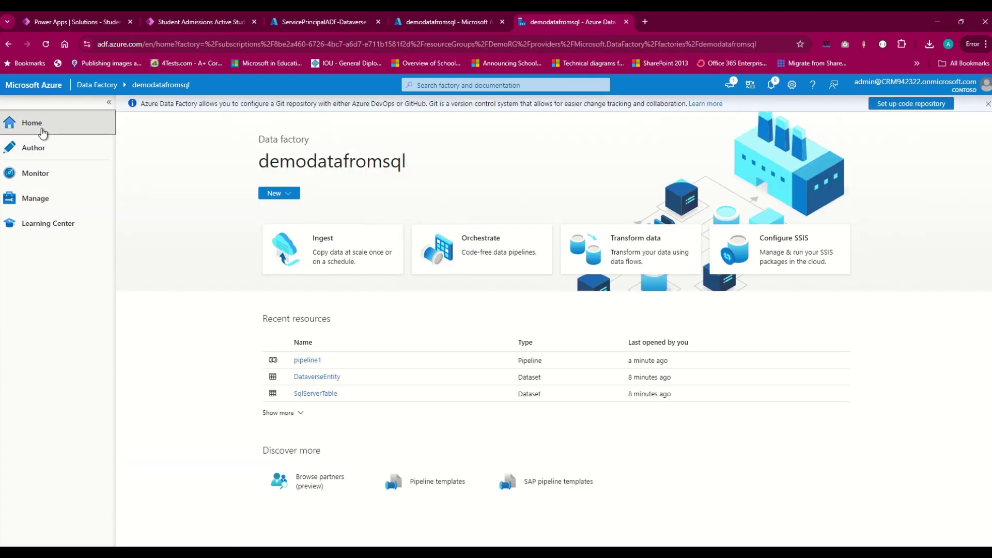